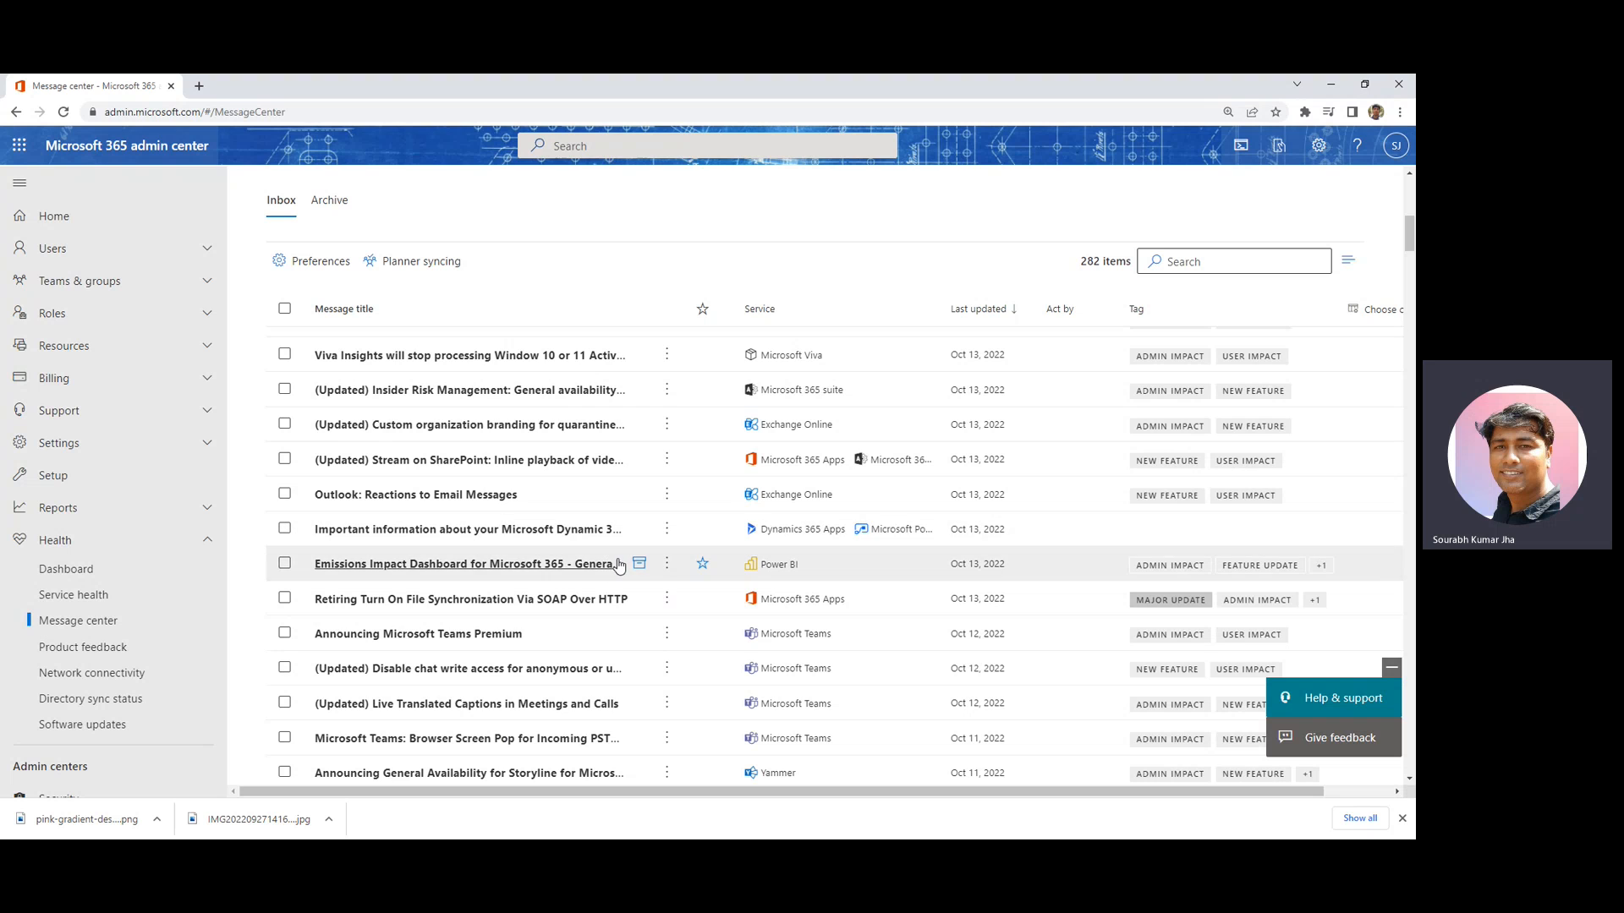
Start the Planner syncing setup from the Message center inbox
scroll(618, 565, "up", 3)
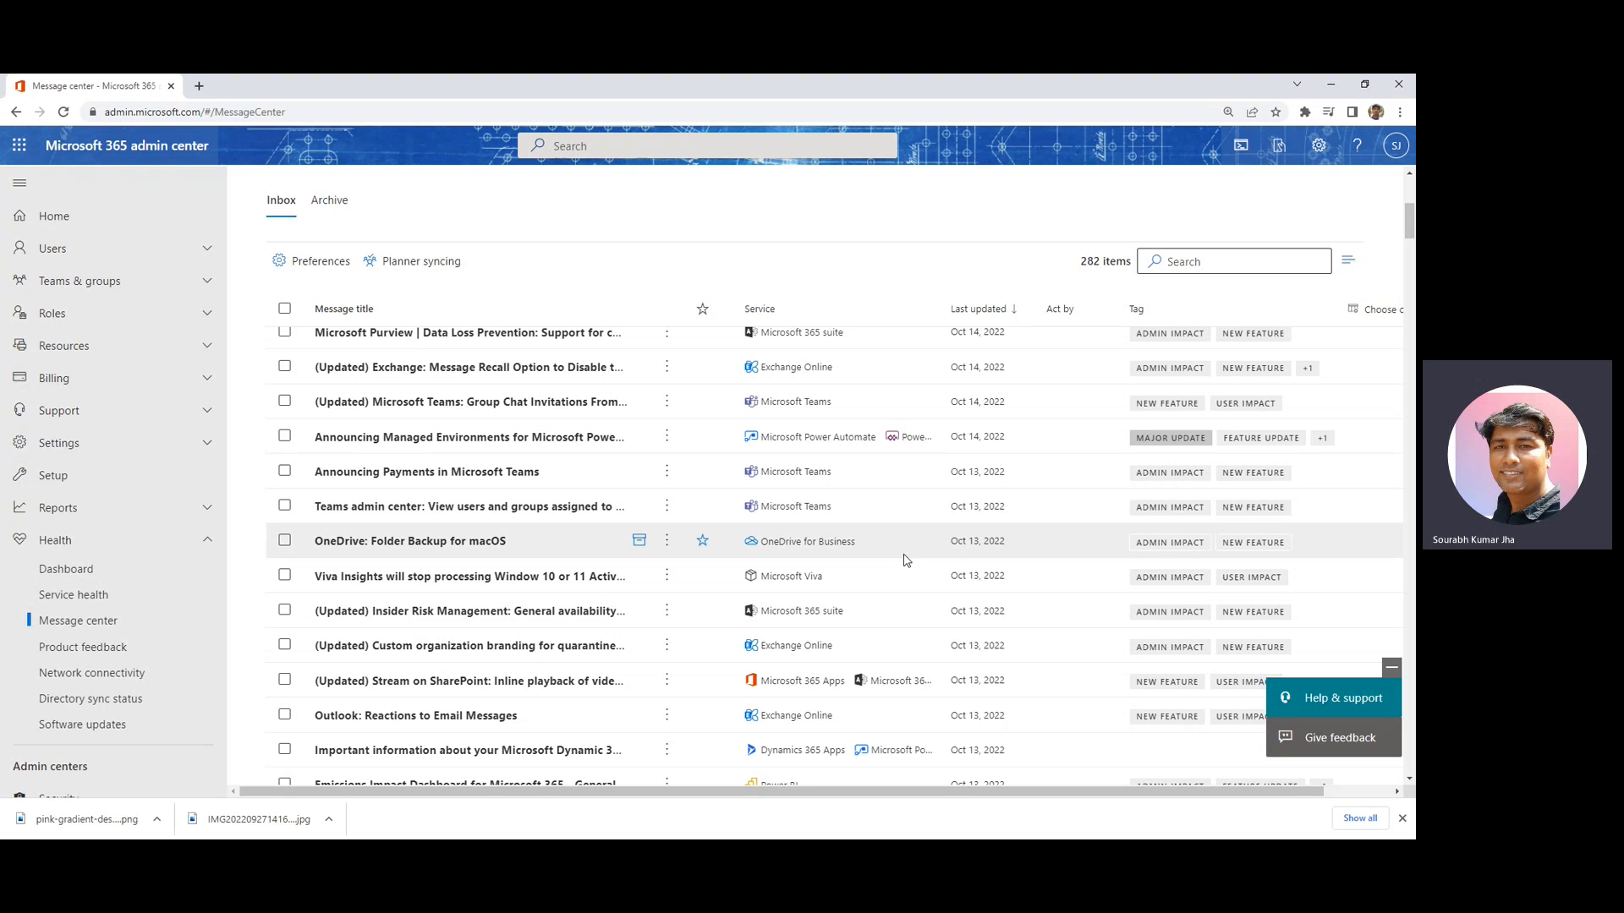
scroll(918, 561, "up", 3)
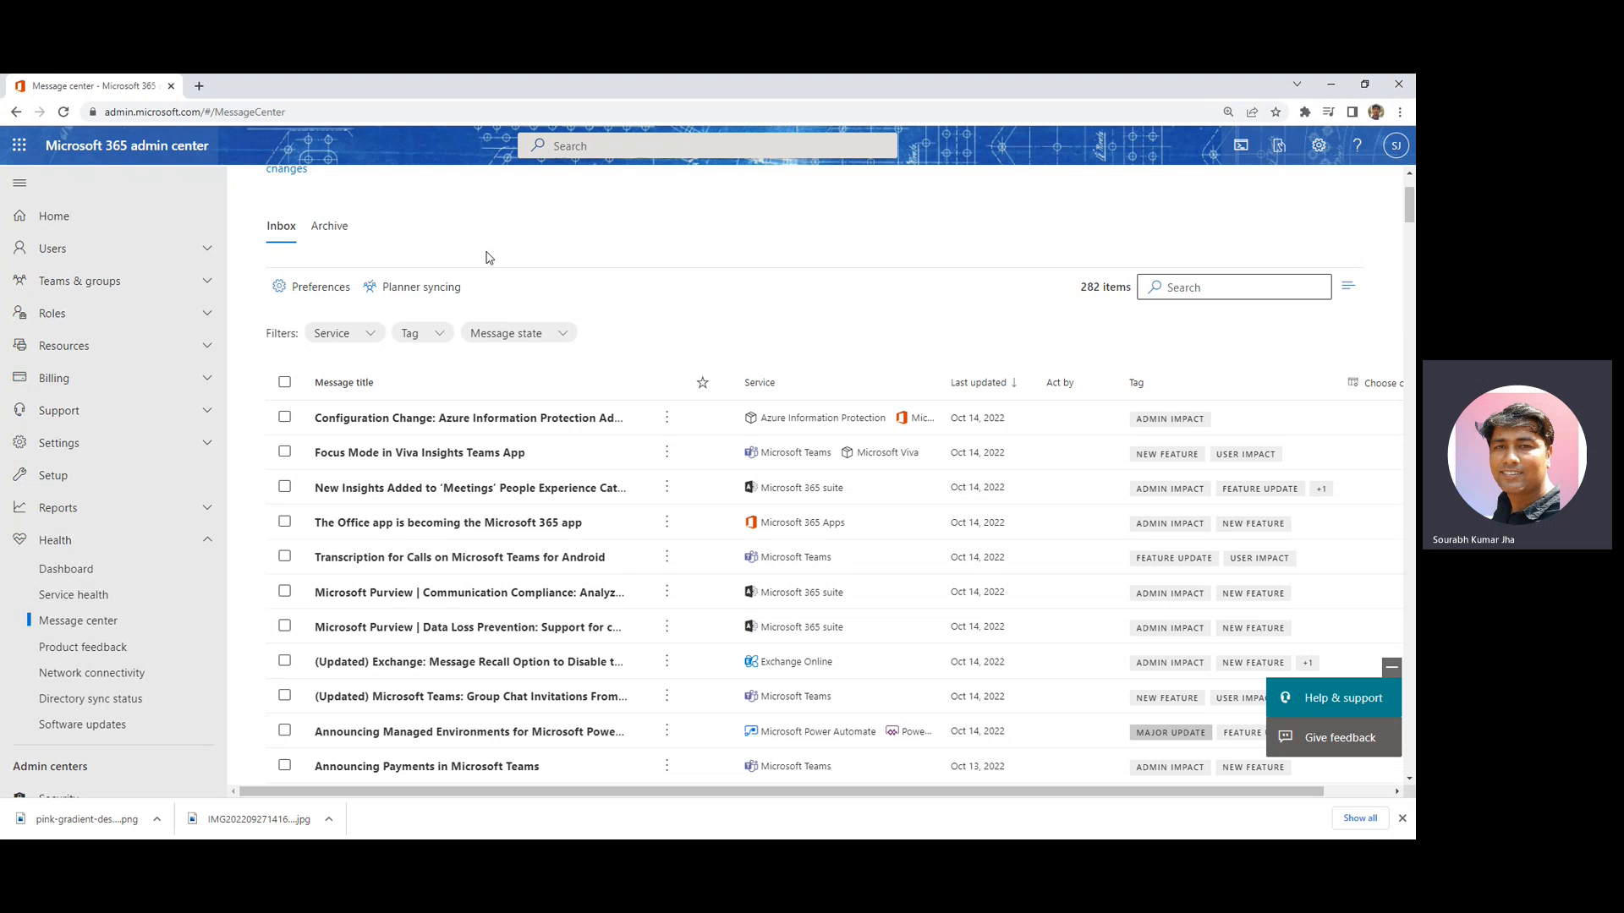
left_click(422, 290)
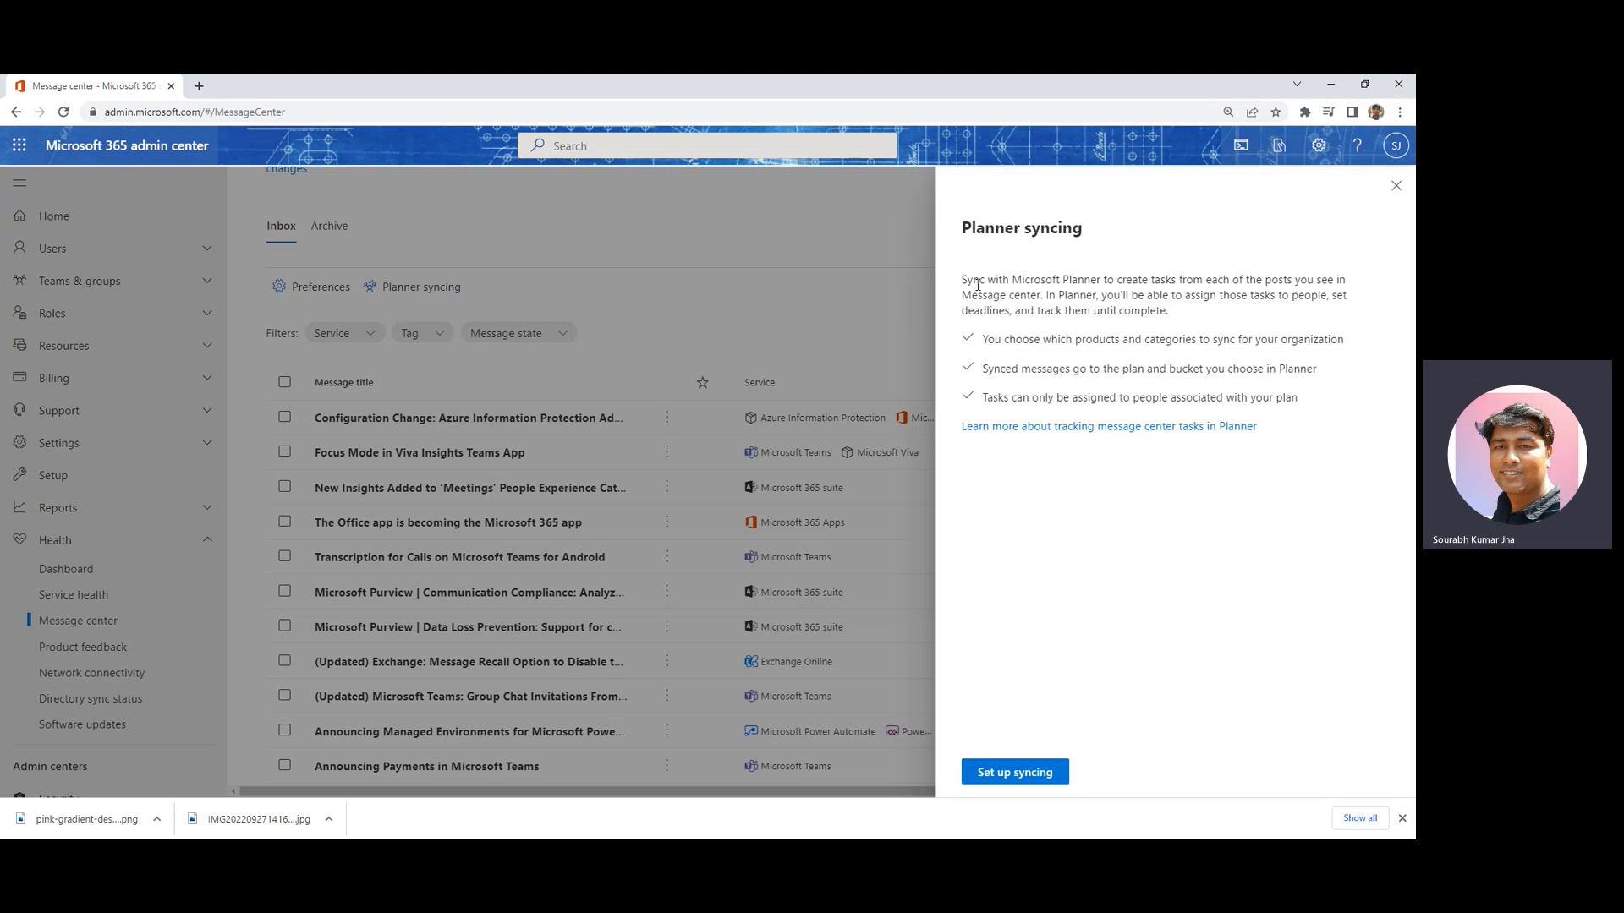
left_click(1005, 776)
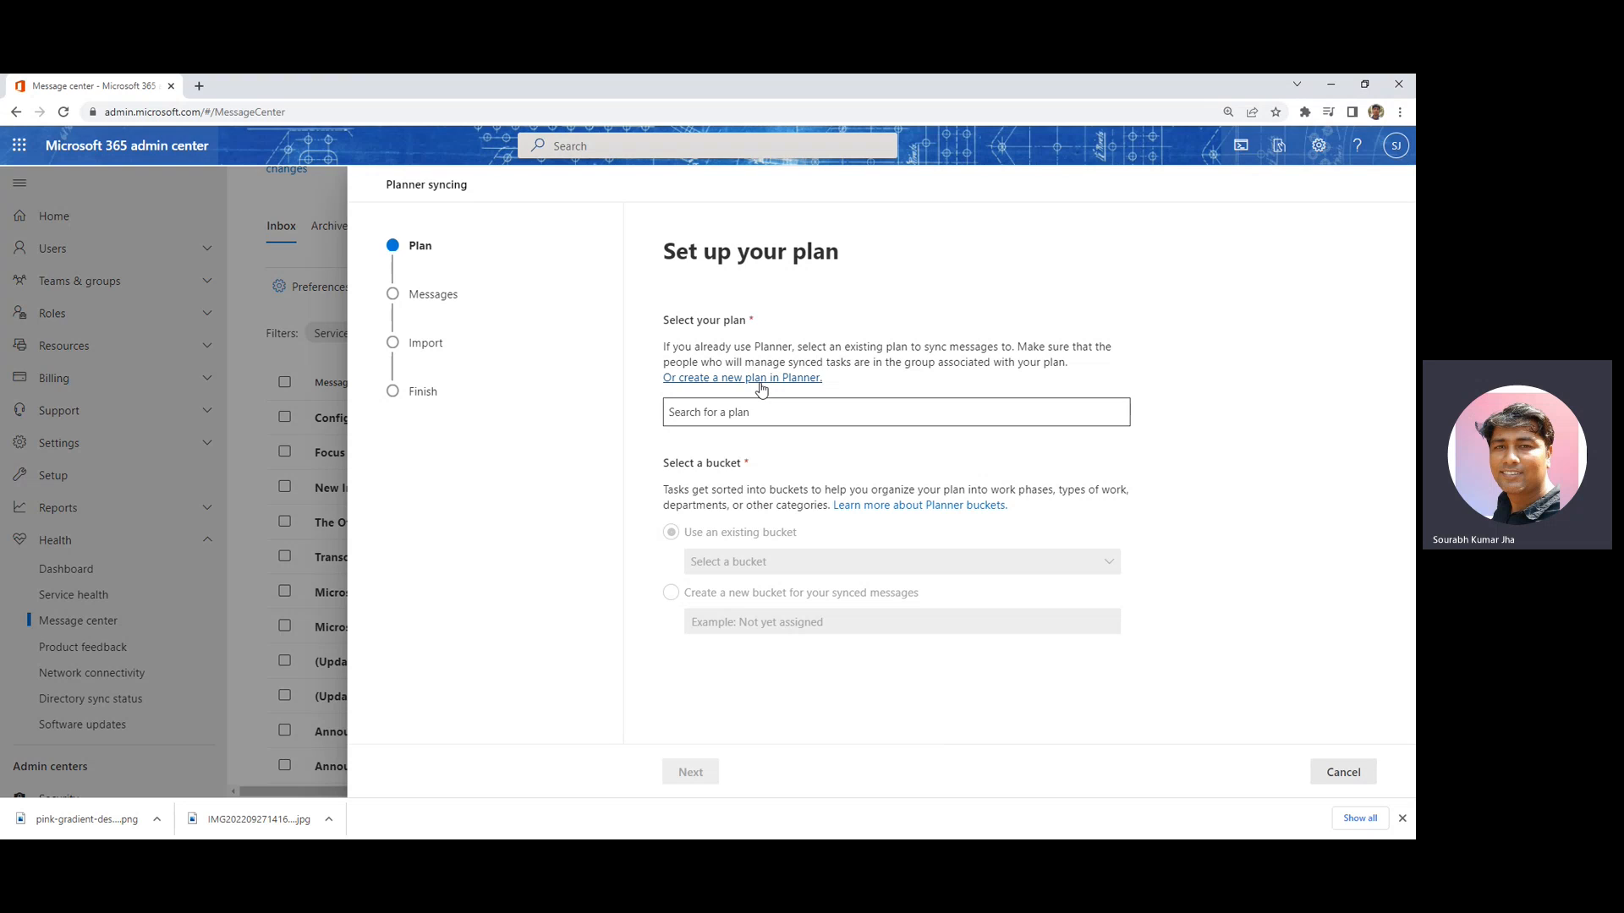
Create a new private plan named "Message Center Announcement" in Planner and check its member list
left_click(760, 387)
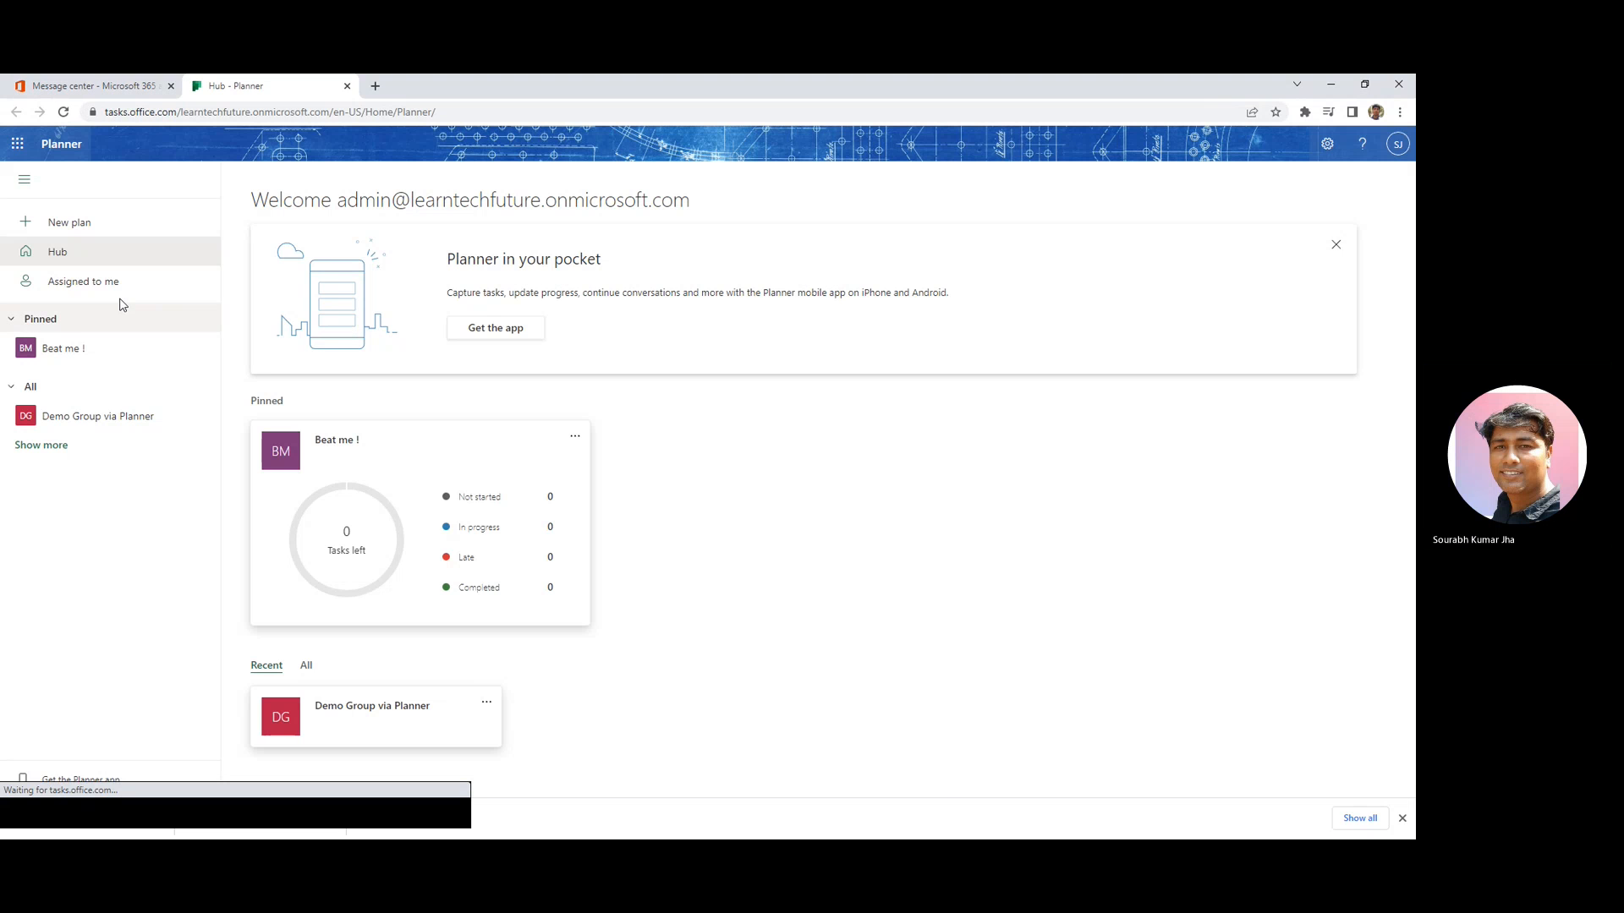
left_click(75, 224)
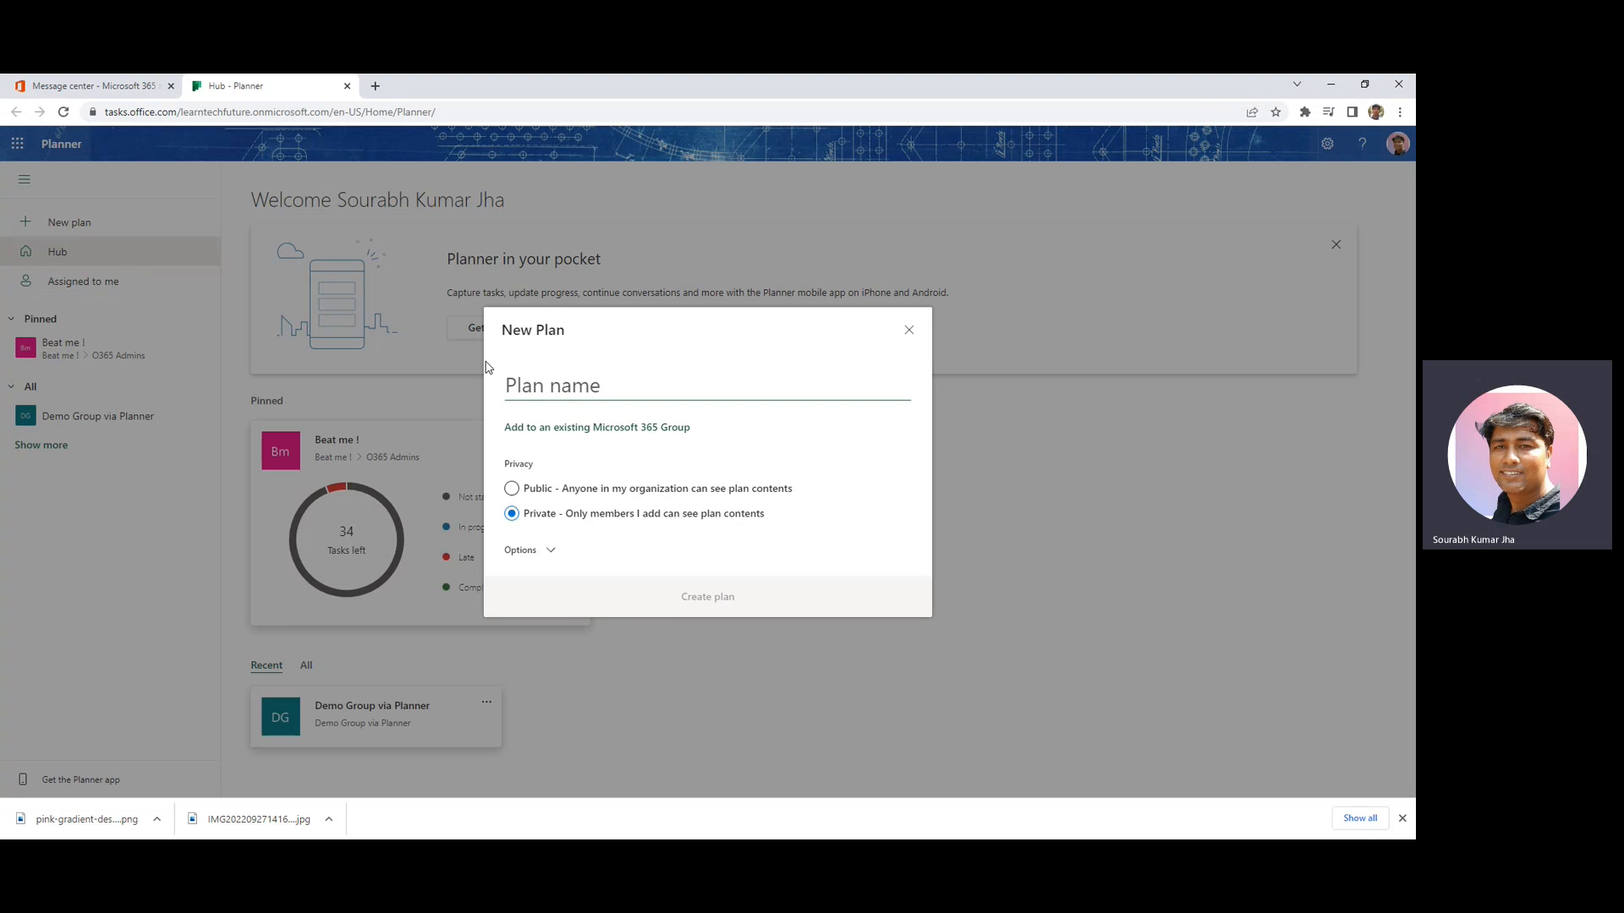
type("Sync Message Center Announcement to Planner started")
left_click_drag(657, 387, 377, 363)
left_click(613, 386)
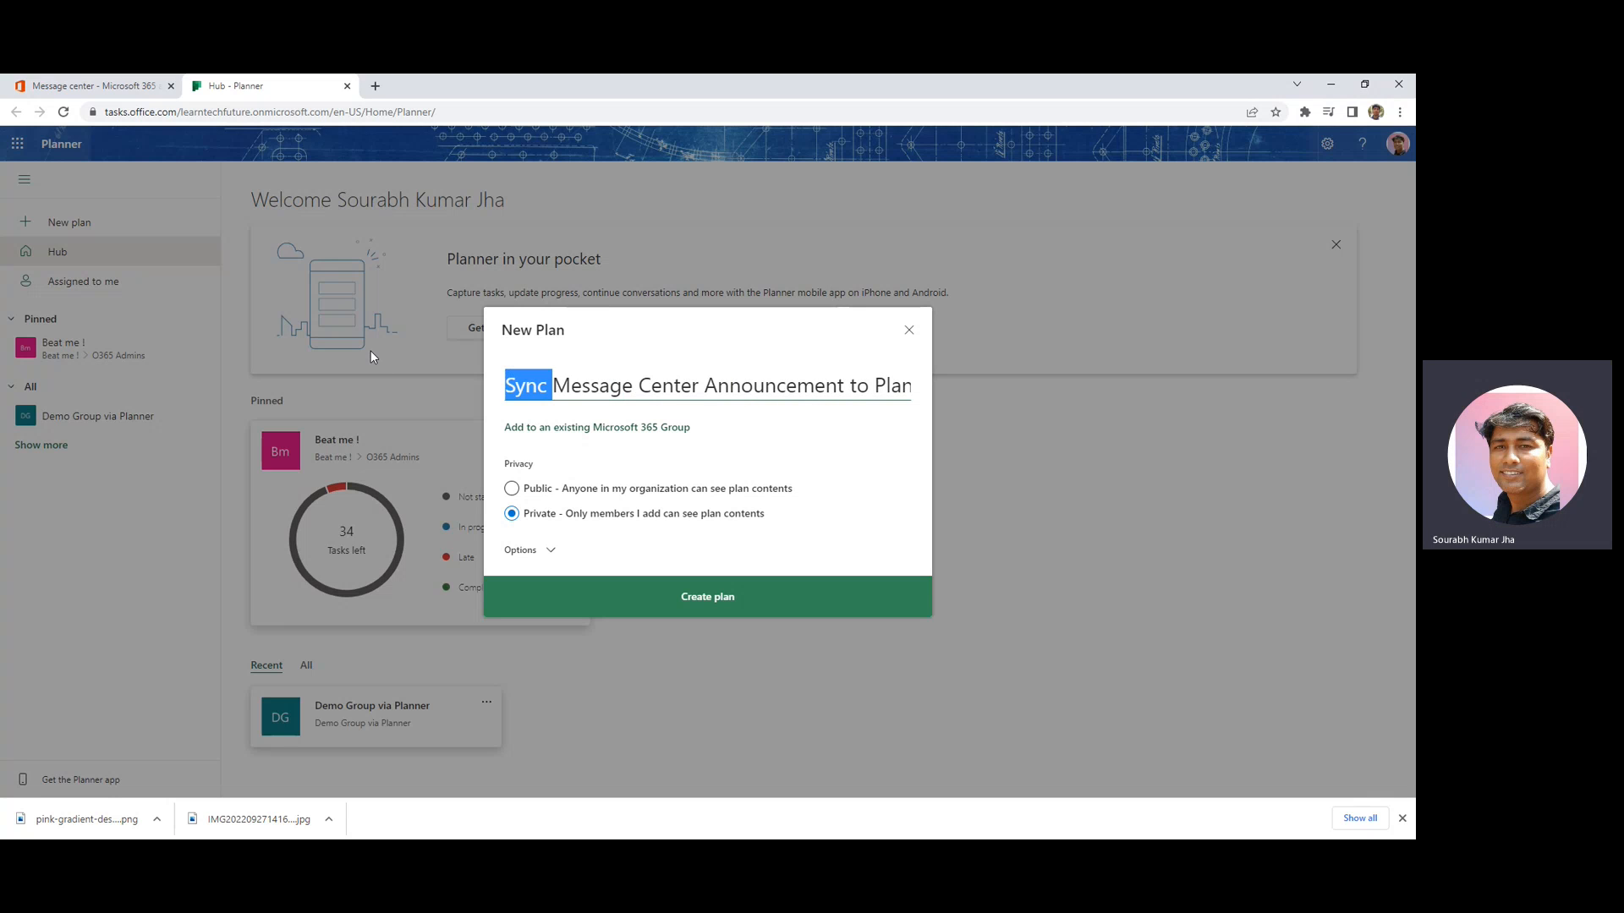
key("BackSpace")
key("shift+End")
key("BackSpace")
key("BackSpace")
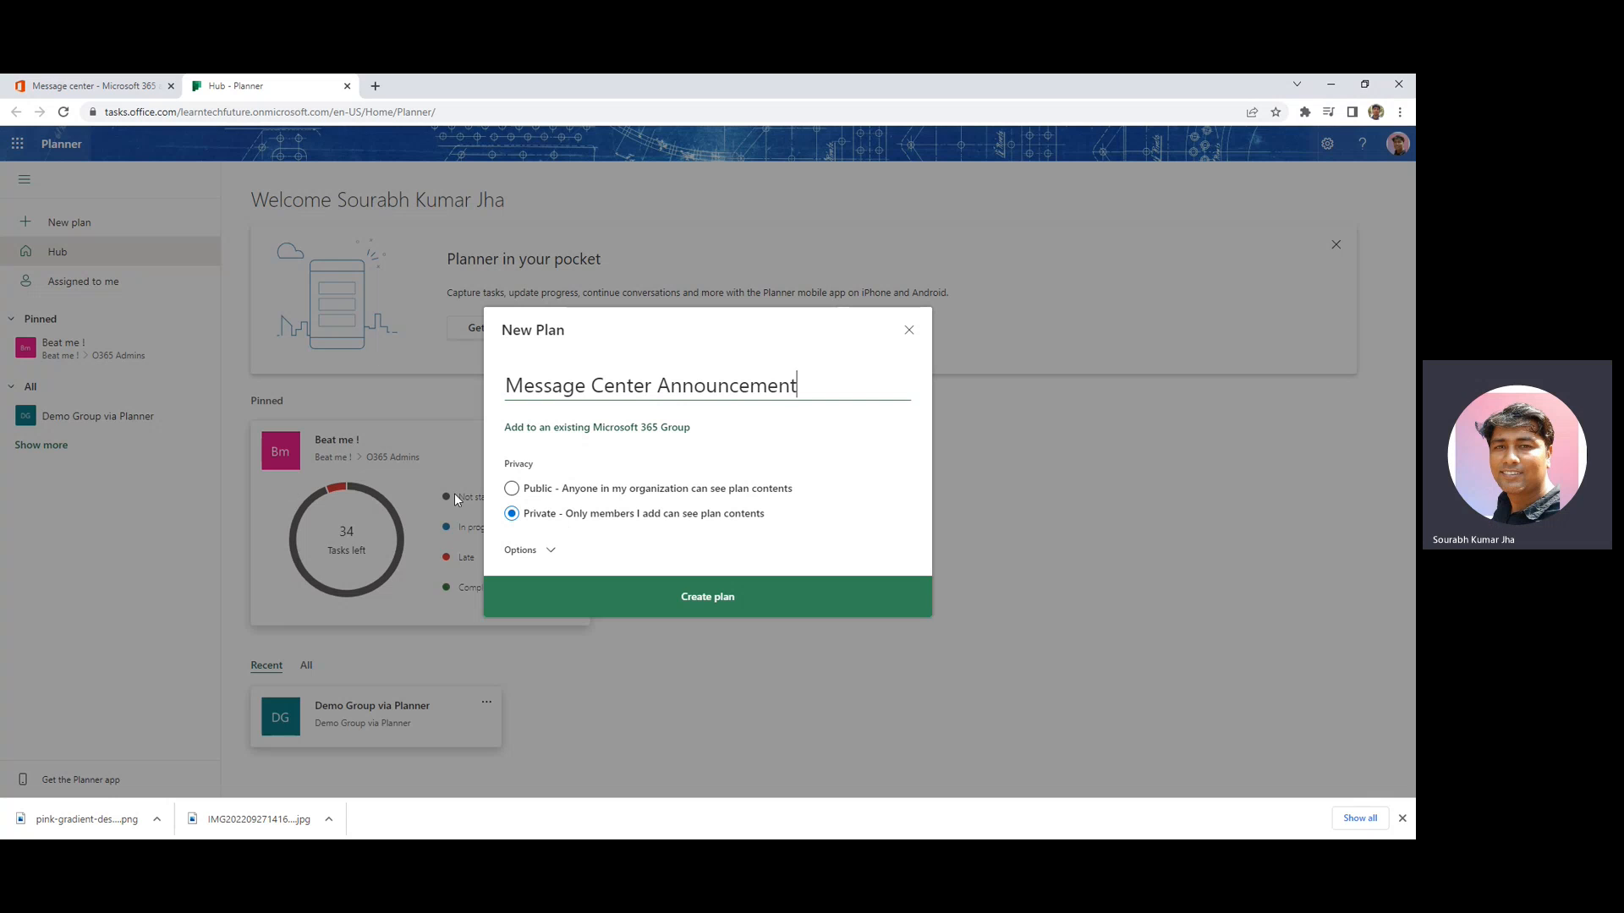
left_click(718, 599)
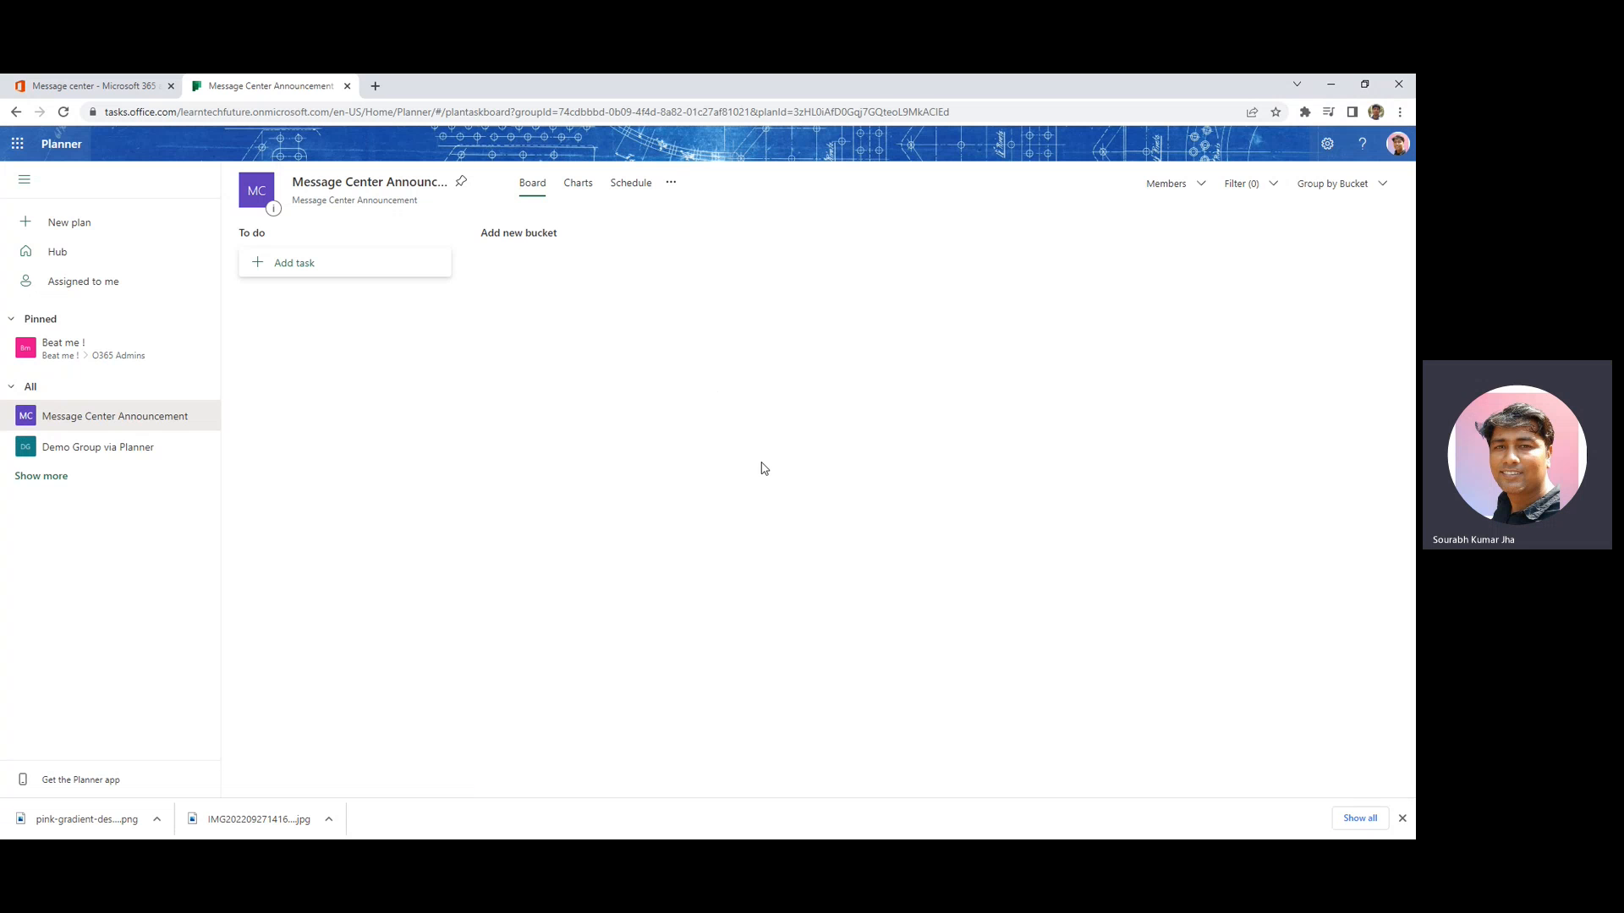
left_click(1184, 183)
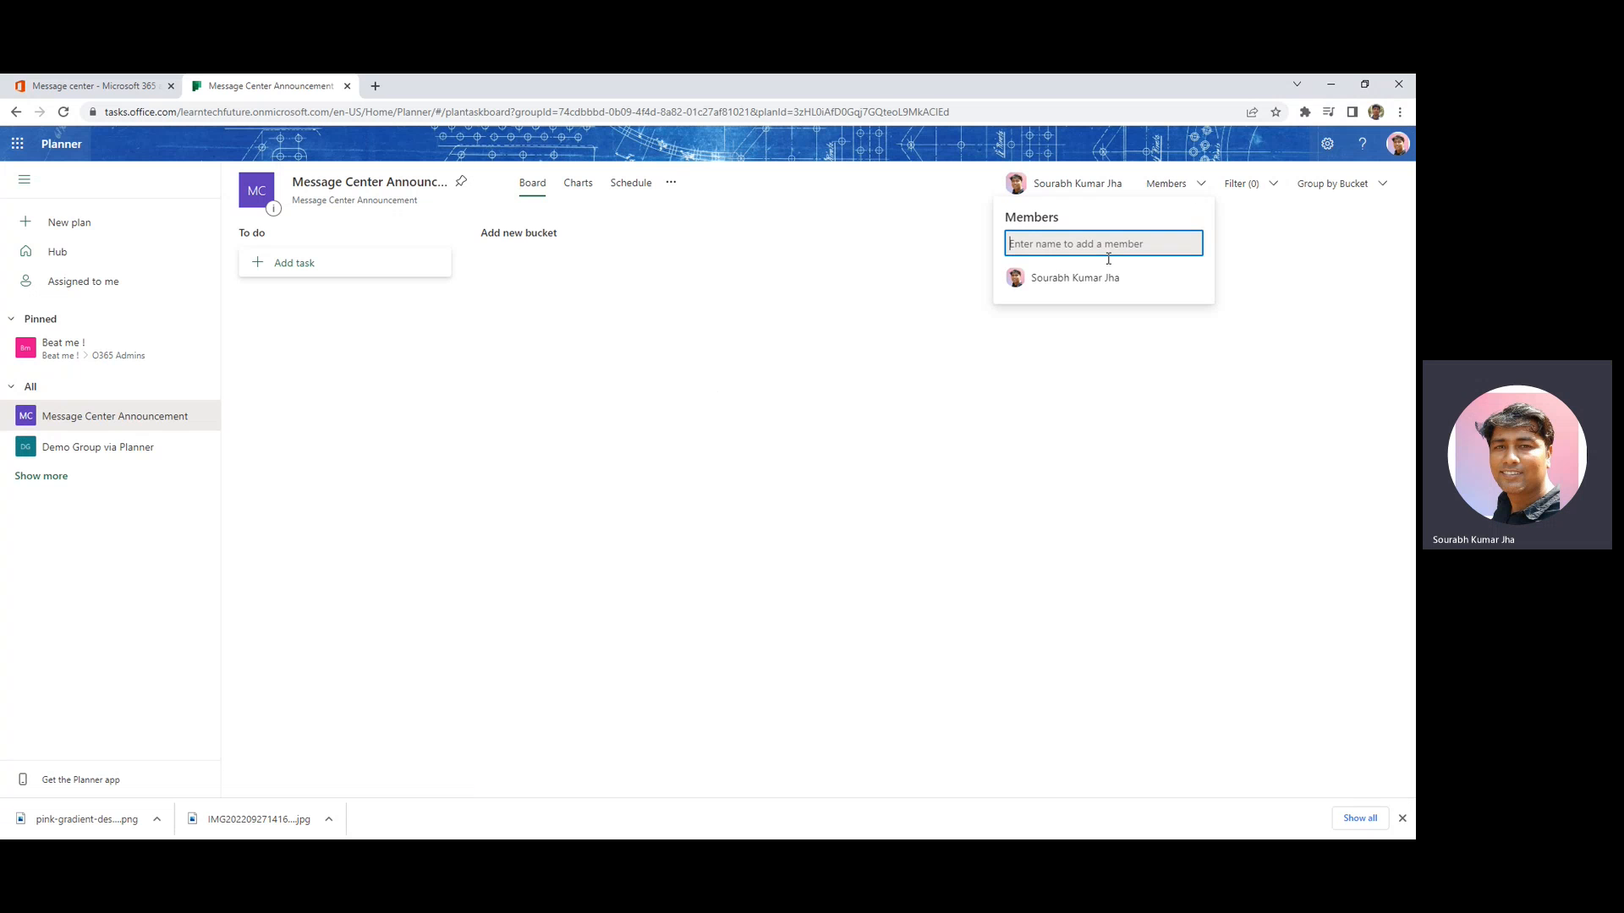
left_click(842, 307)
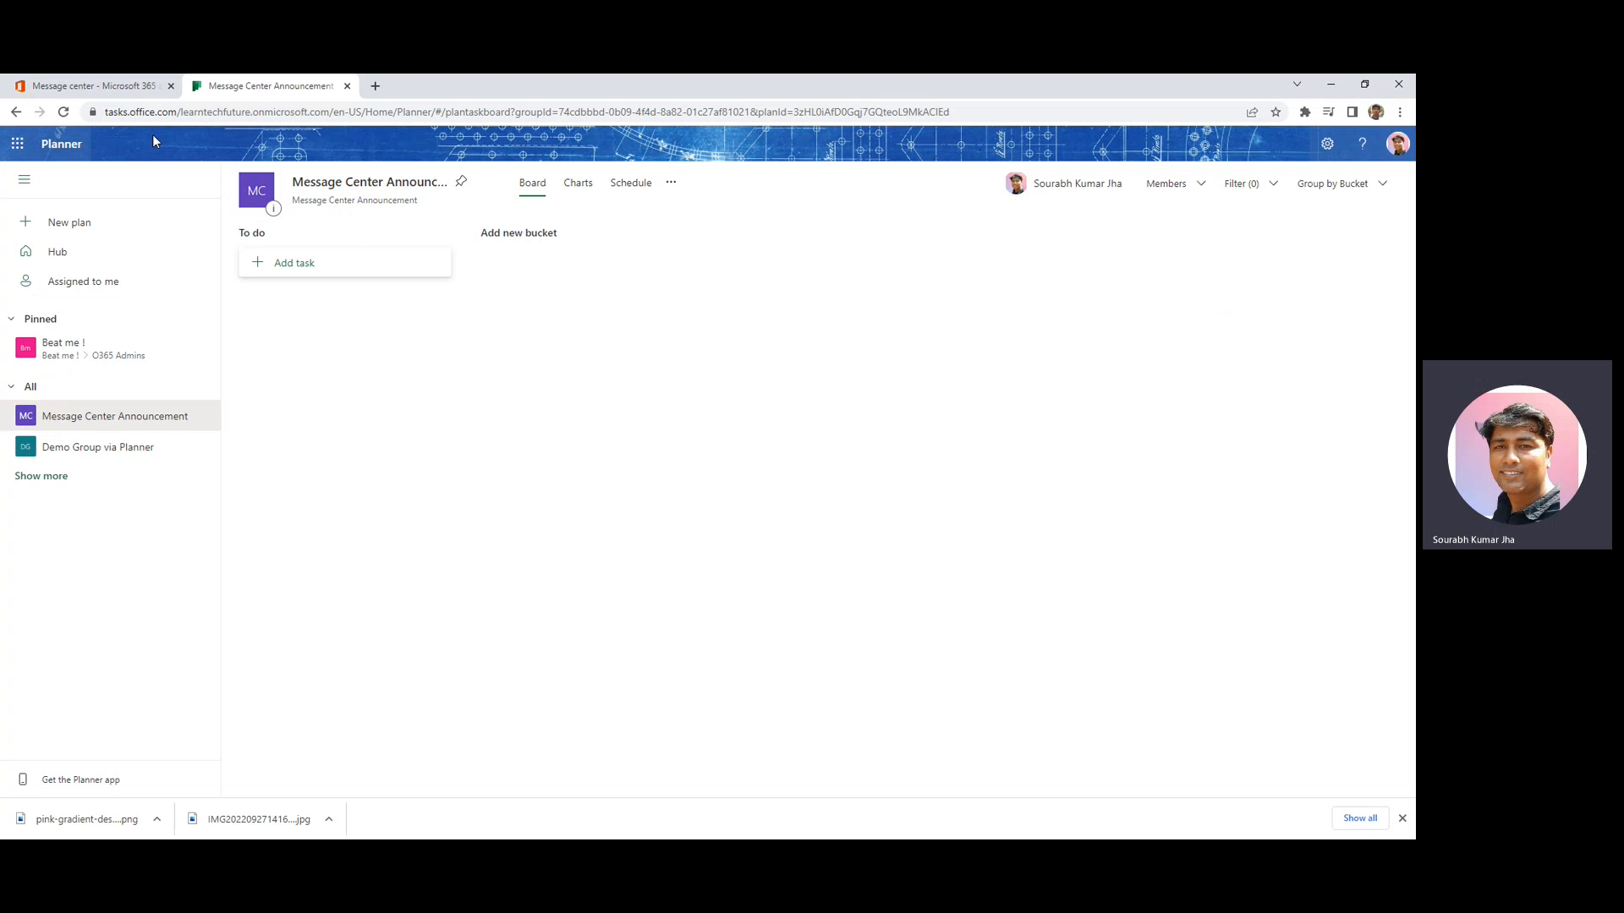
Return to the admin center's syncing setup and select the "Message Center Announcement" plan as the sync destination
left_click(118, 86)
left_click(749, 418)
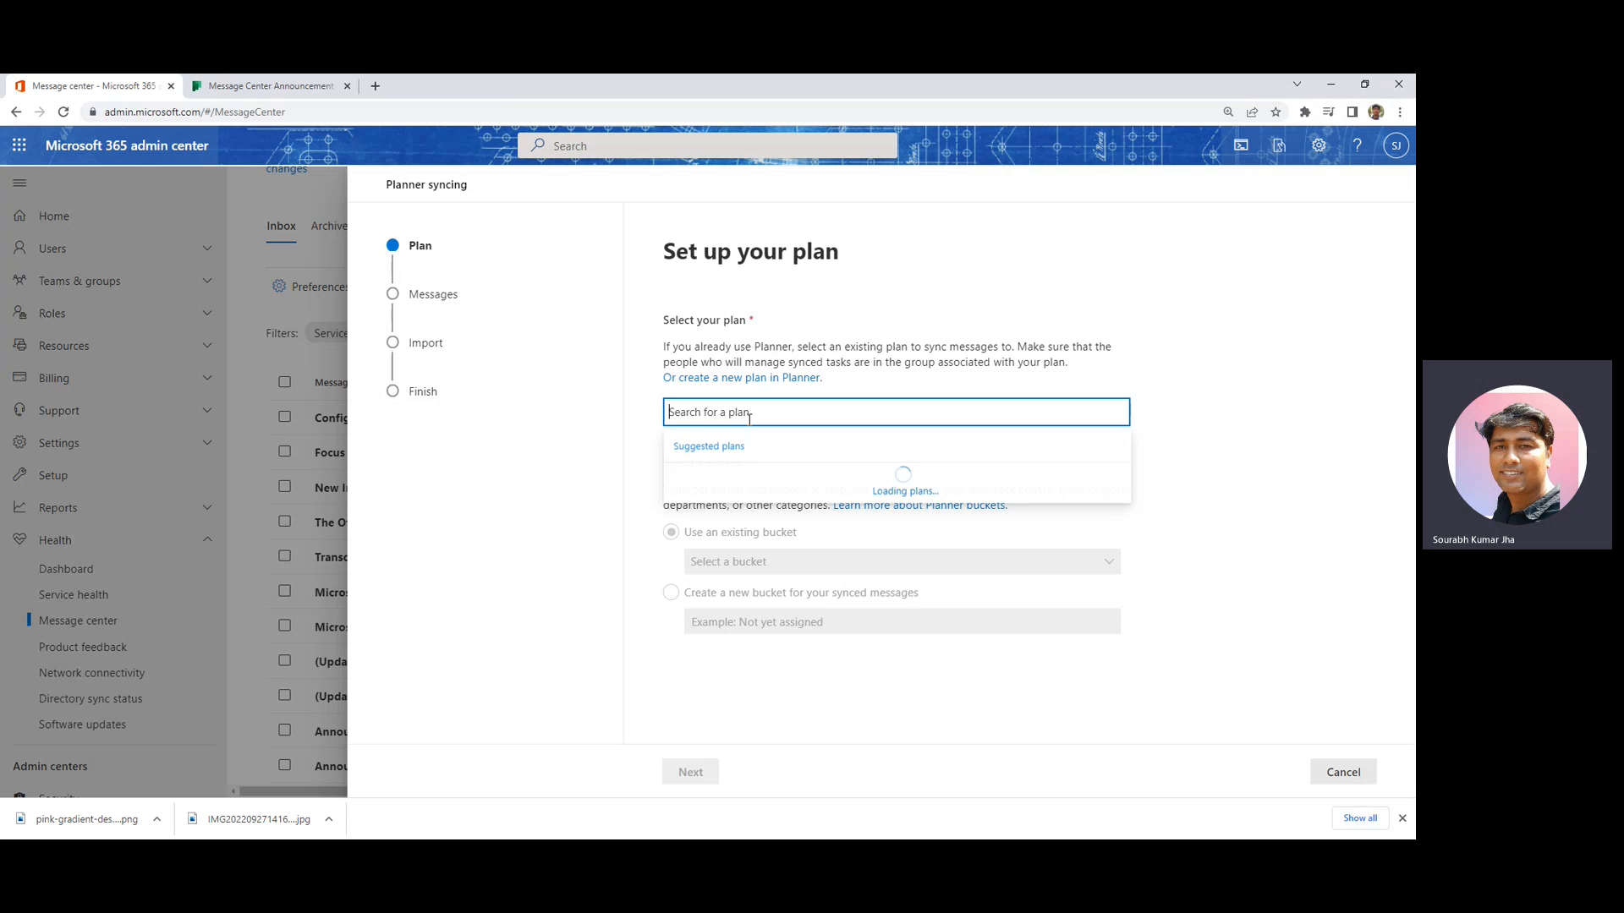
type("Sync Message Center Announcement to Planner started")
left_click_drag(701, 416, 602, 406)
key("BackSpace")
left_click_drag(825, 416, 1104, 440)
key("BackSpace")
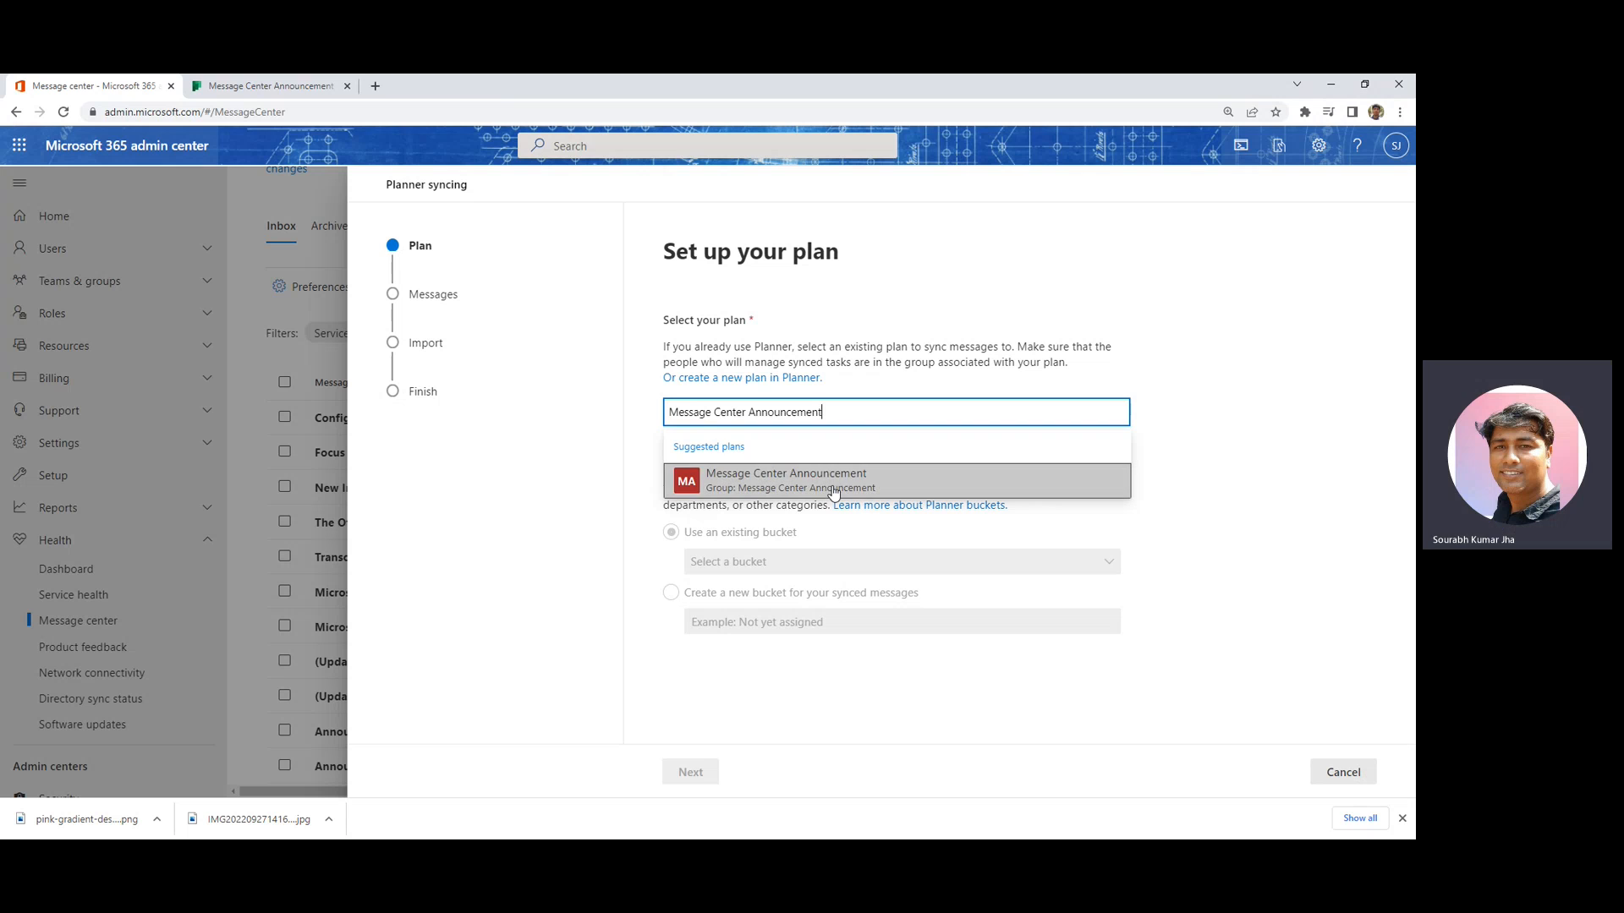
left_click(834, 492)
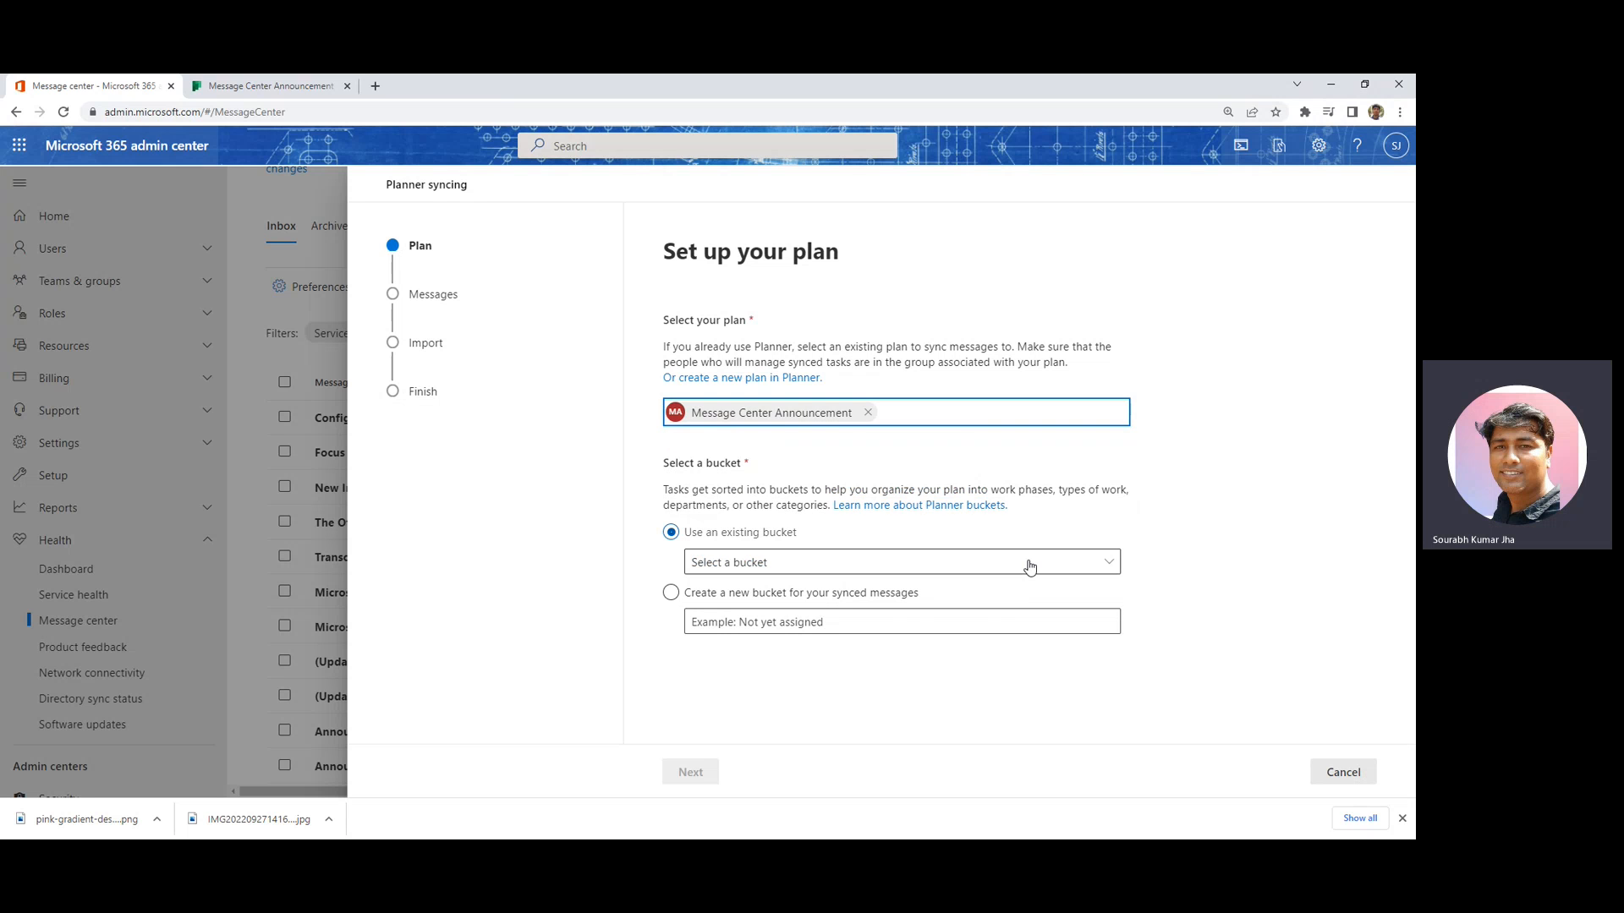
Choose to create a new bucket named "Not Assigned" for the synced messages and continue to message selection
left_click(1058, 566)
left_click(1234, 567)
left_click(672, 592)
left_click(732, 626)
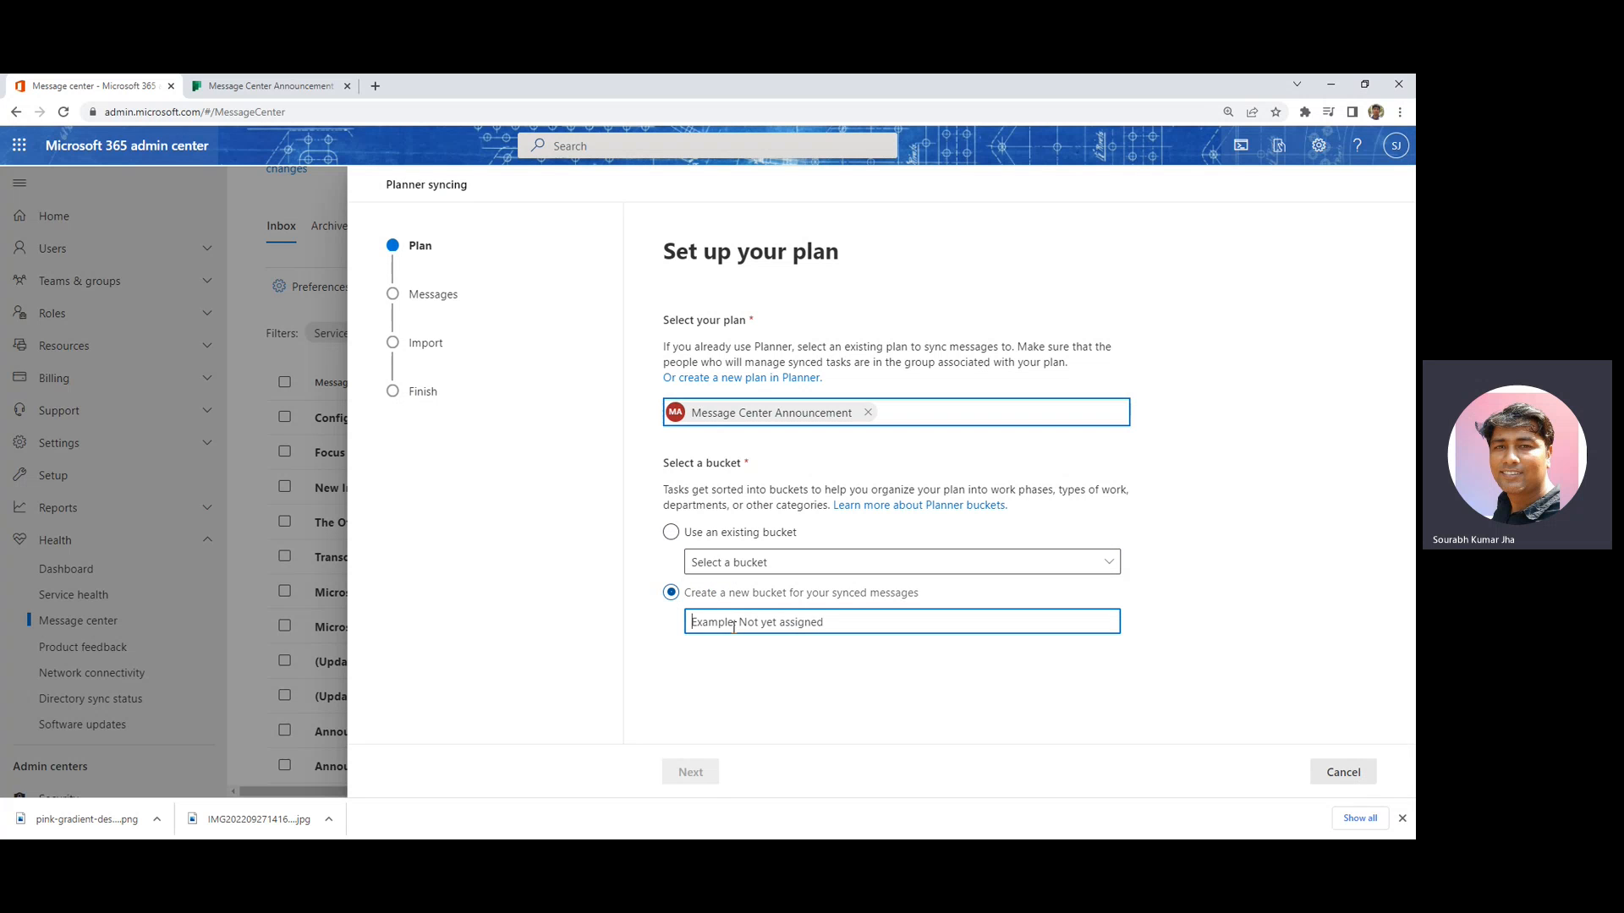
type("Not Assigned")
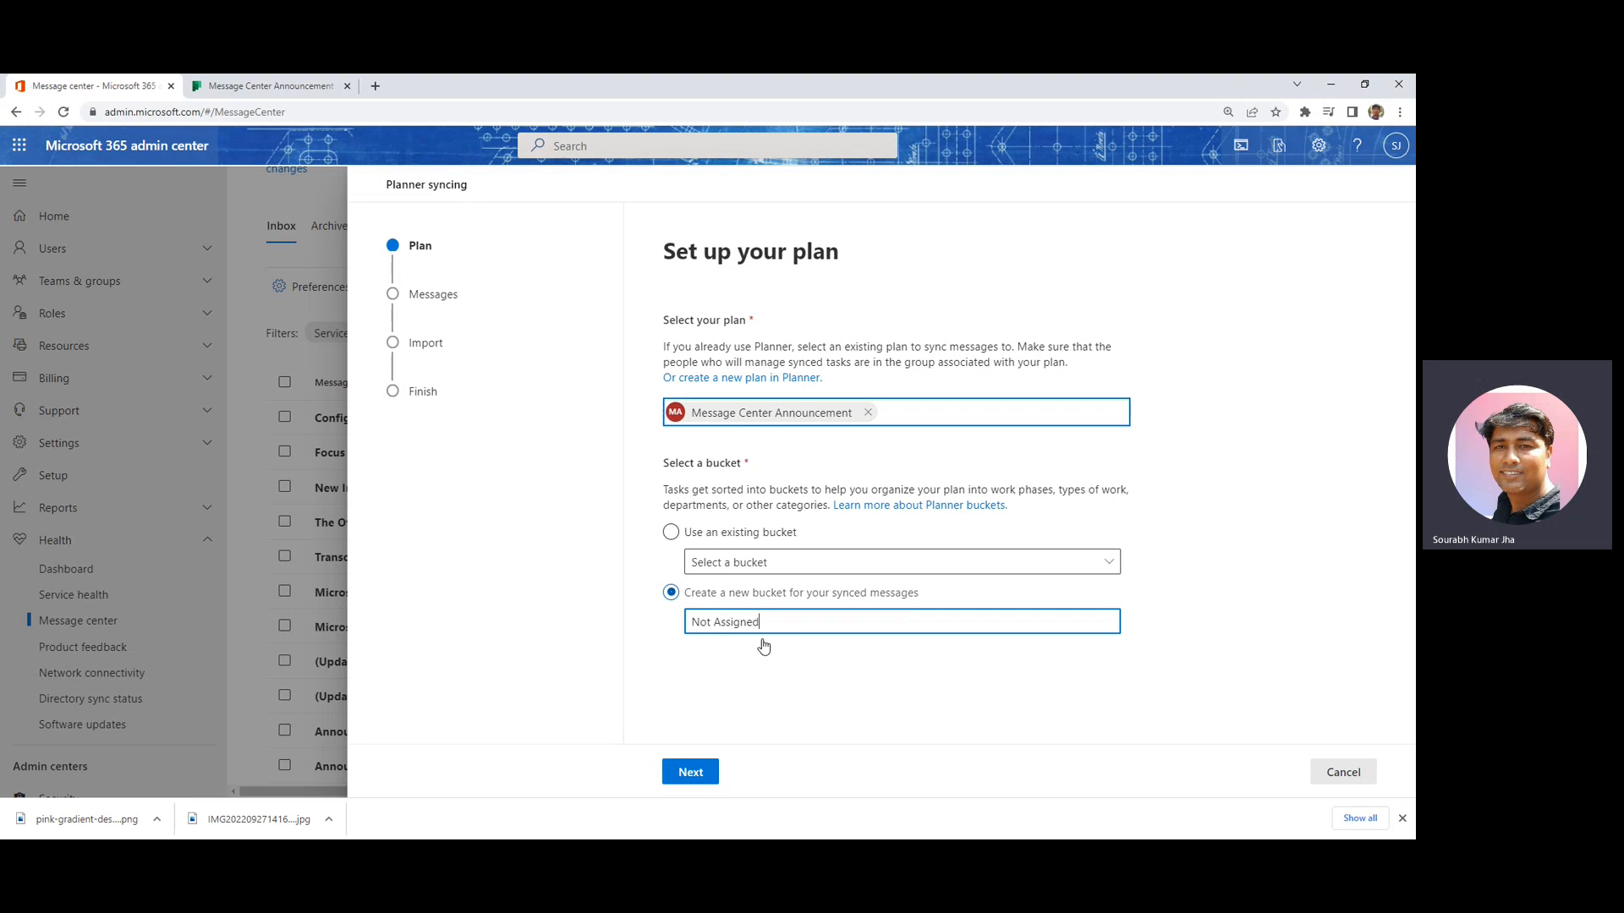
left_click(670, 533)
left_click(837, 678)
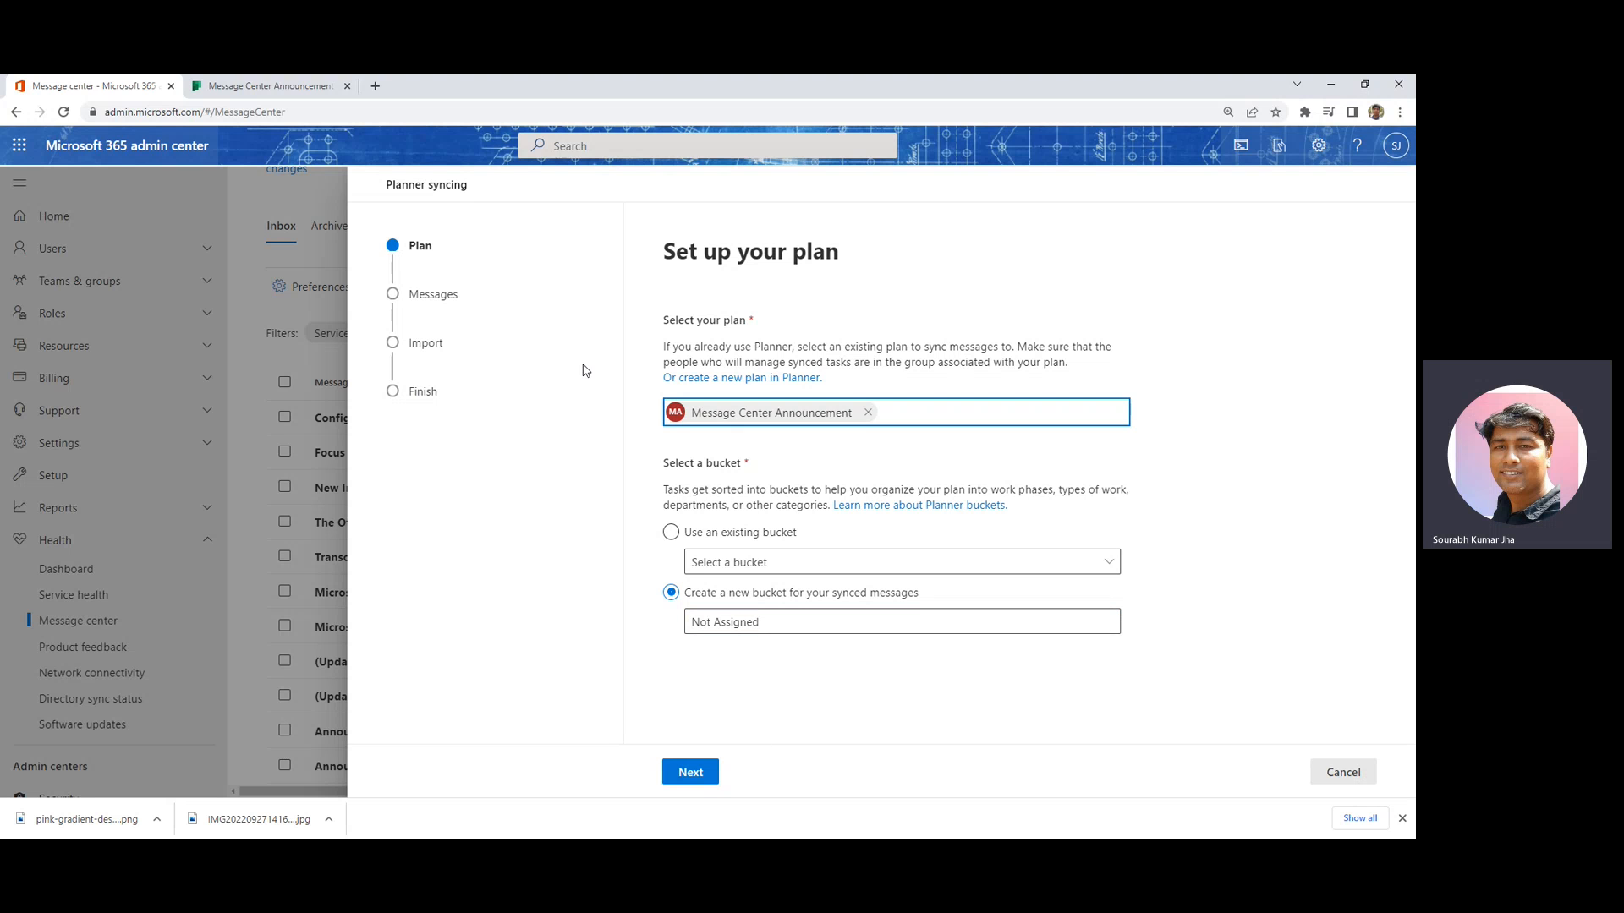
left_click(691, 772)
Review the update types, categories and services to sync, keep All updates with everything included, and continue to the import stage
scroll(1075, 550, "down", 2)
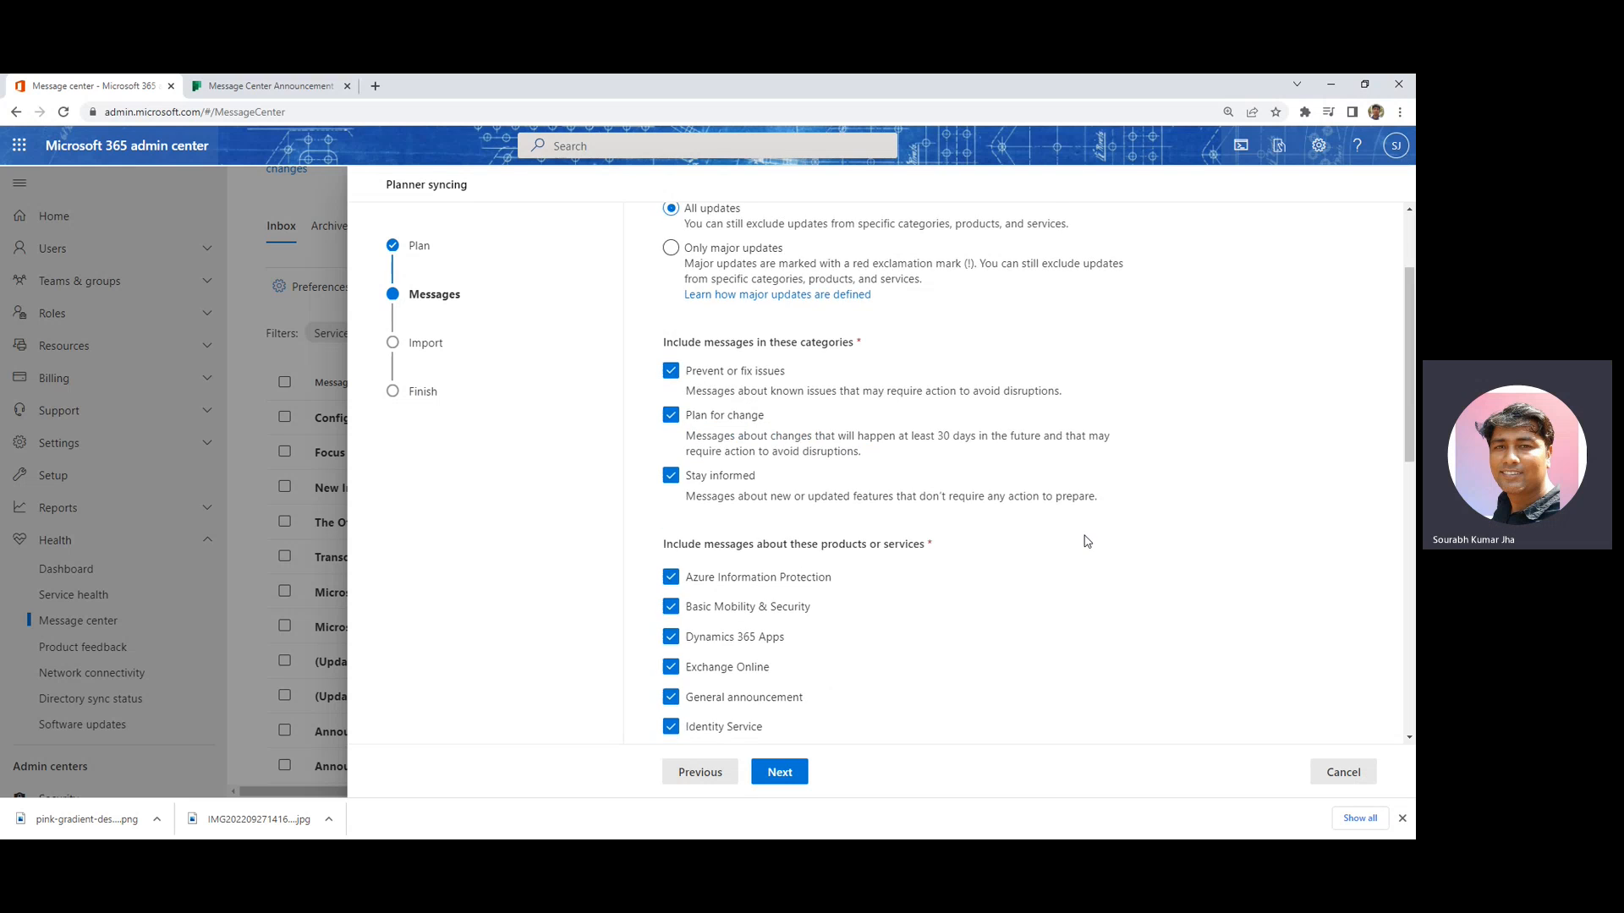
scroll(1087, 539, "up", 1)
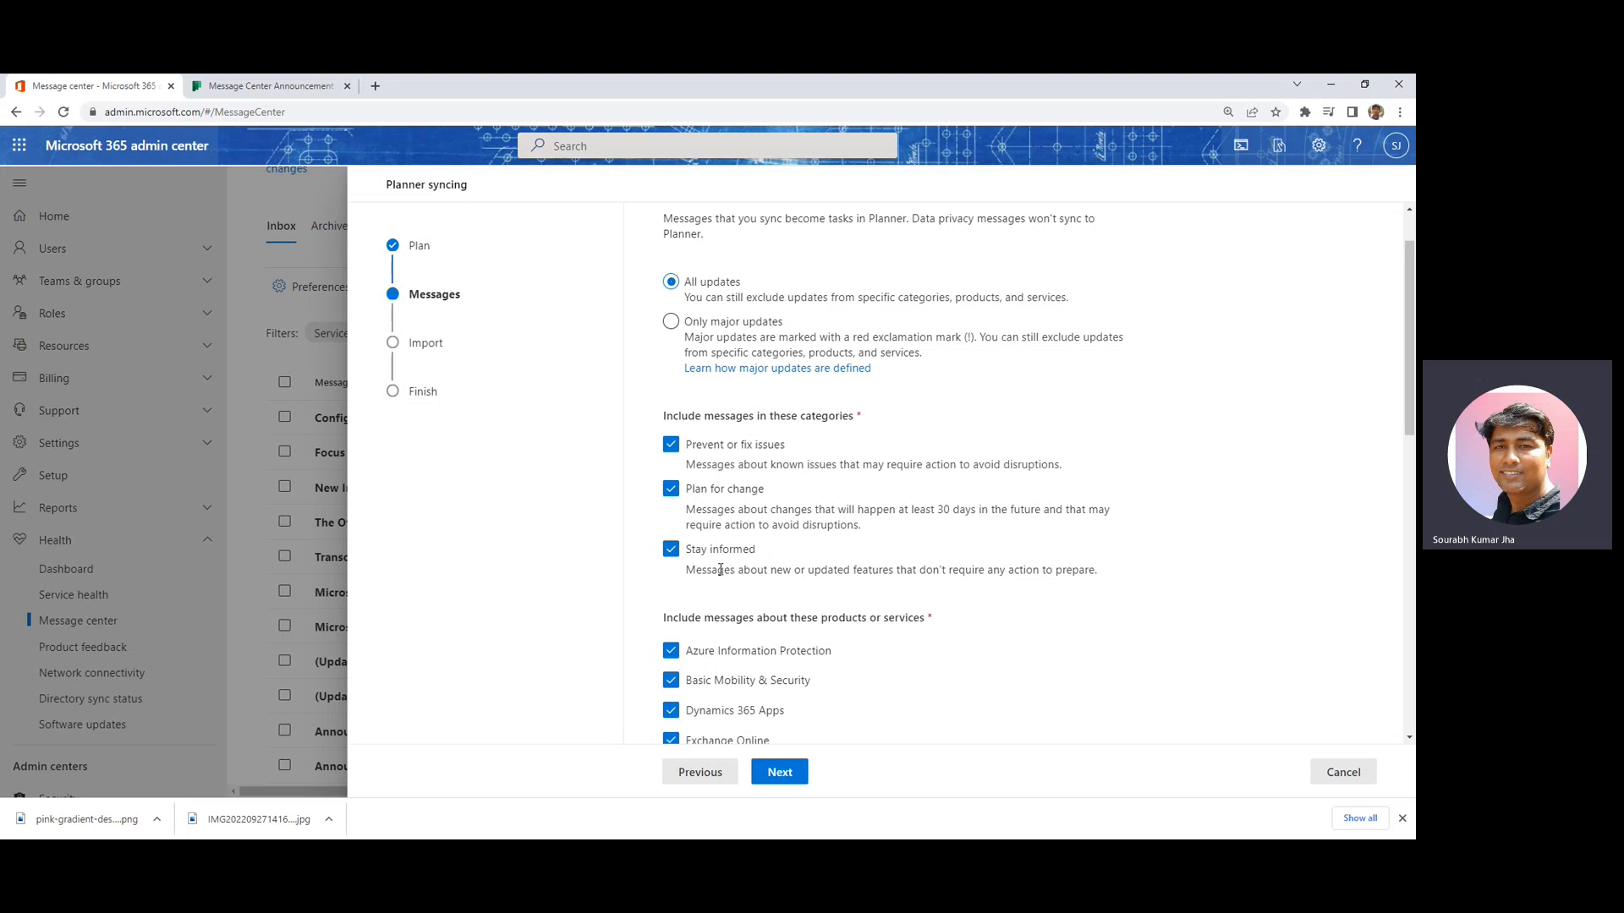
triple_click(724, 521)
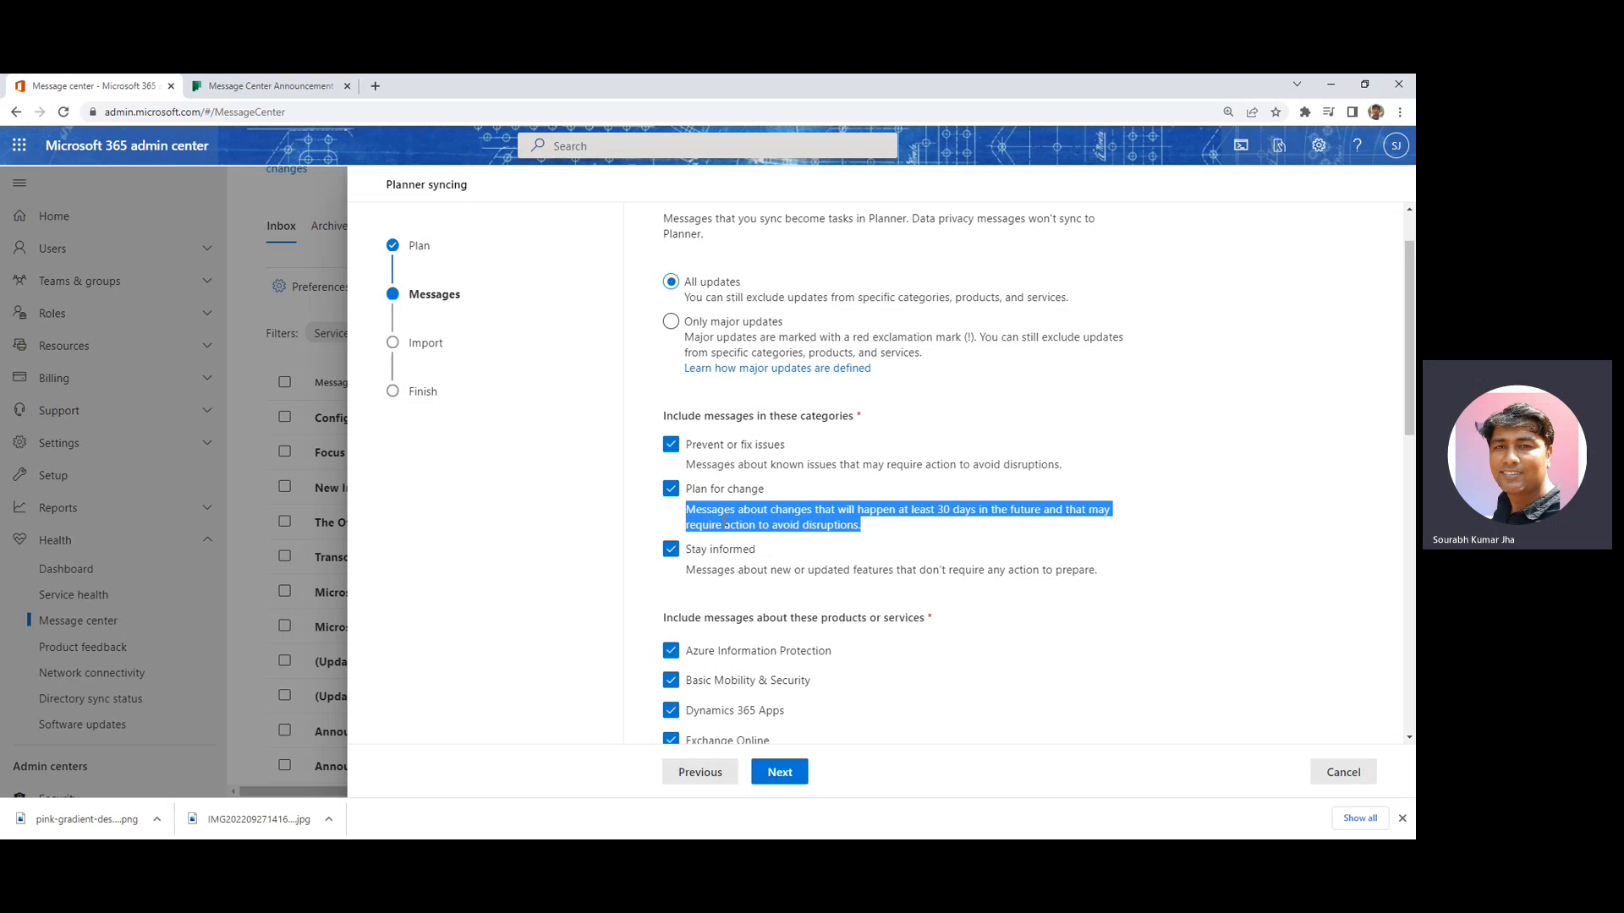
triple_click(787, 464)
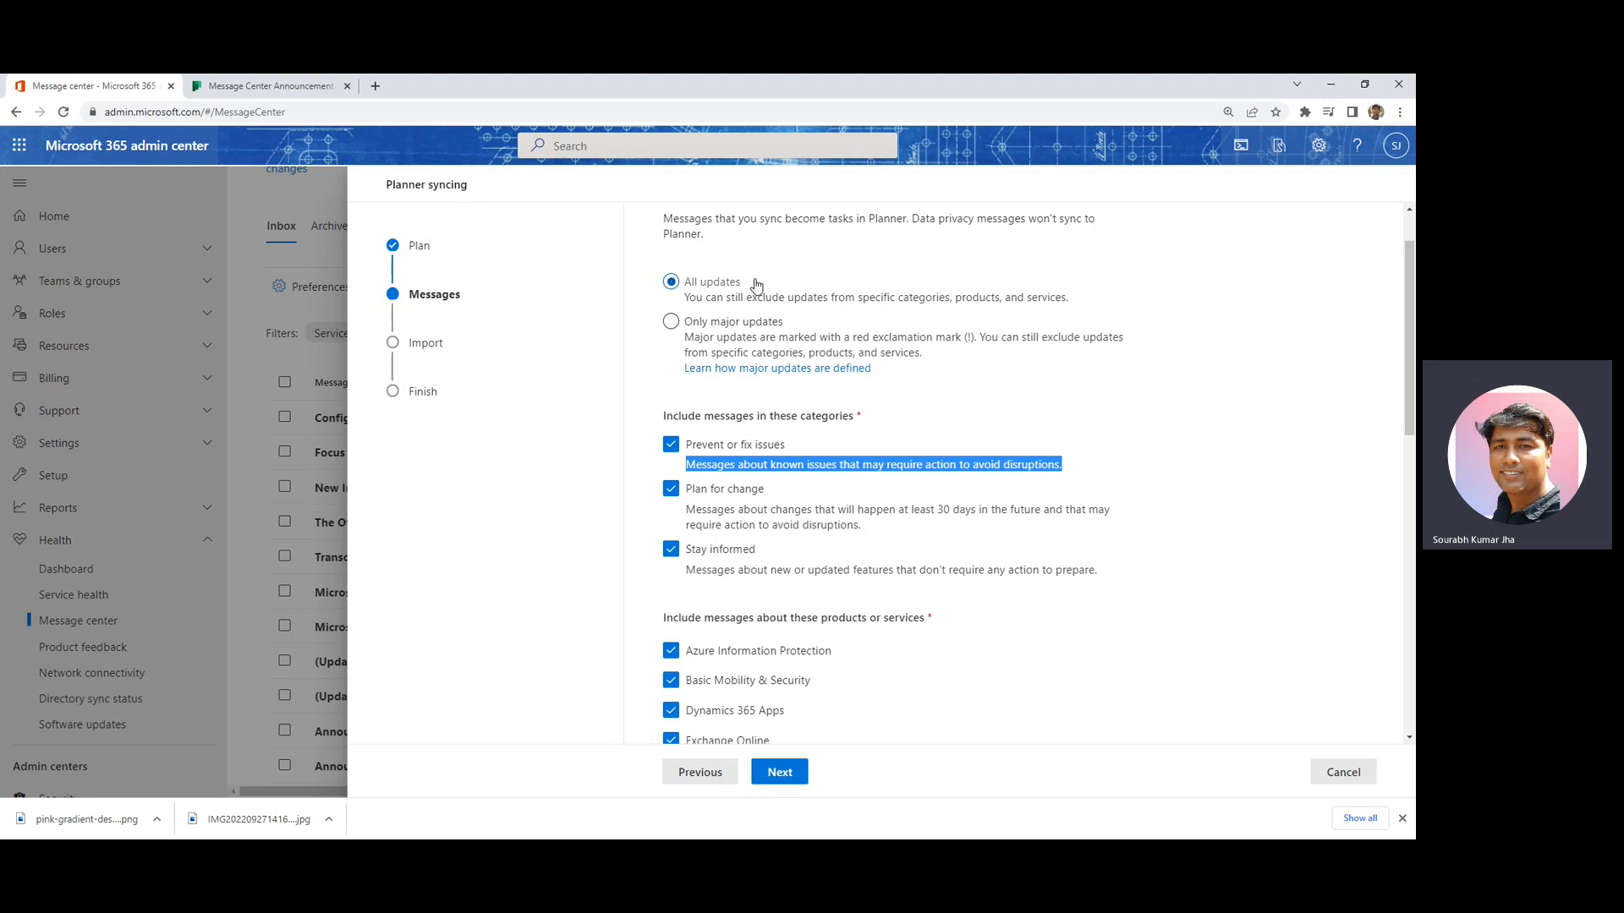
scroll(751, 338, "up", 1)
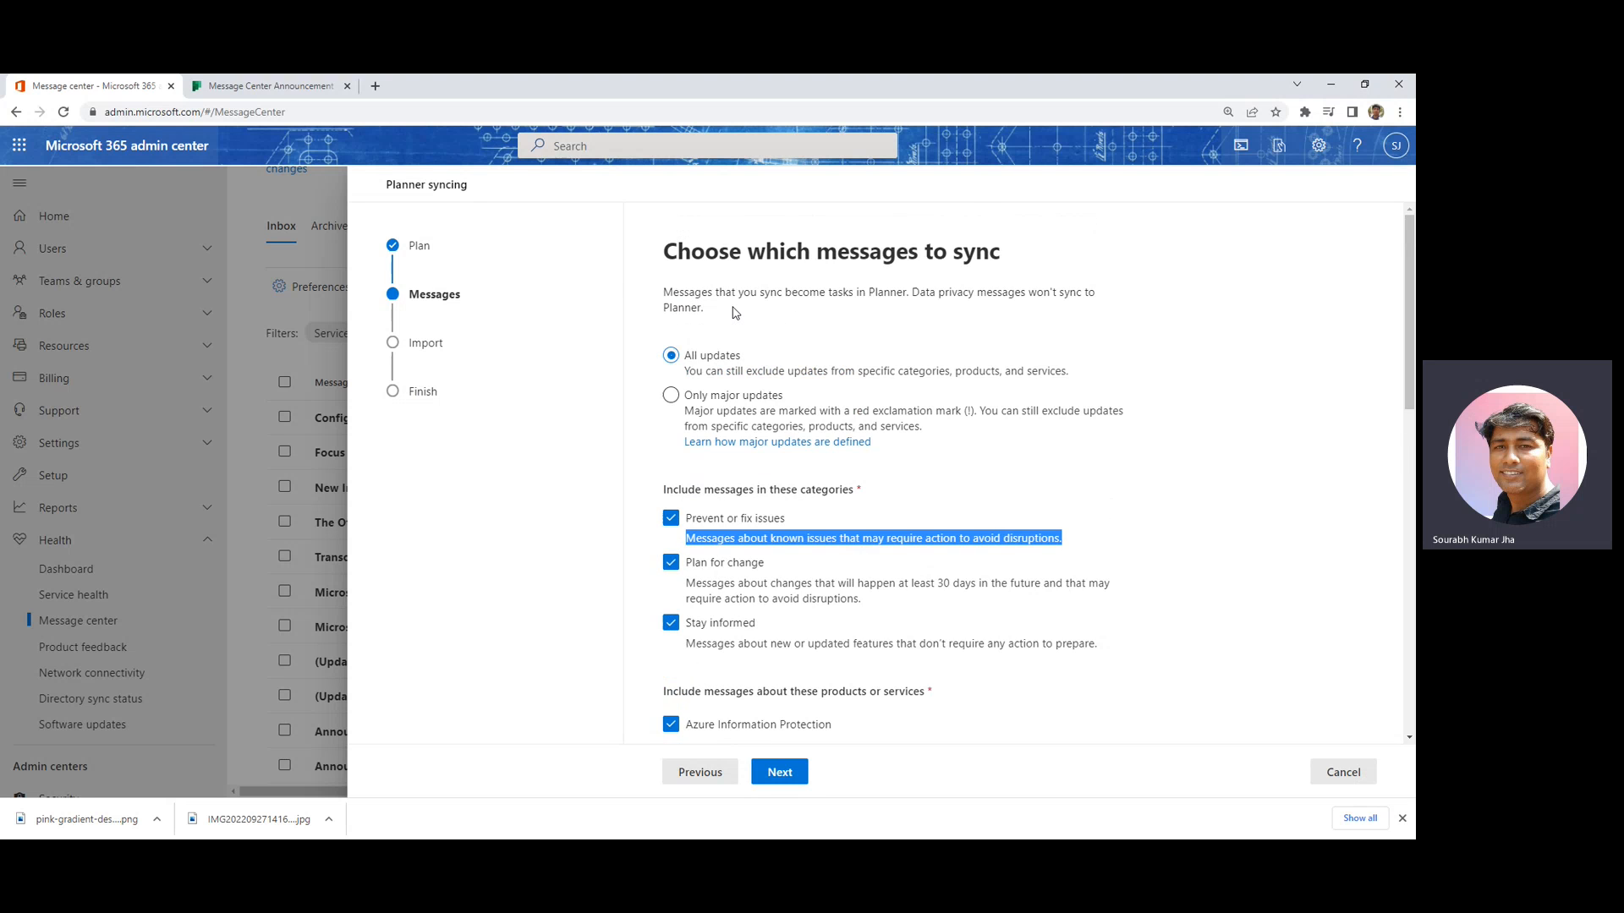
scroll(749, 374, "down", 2)
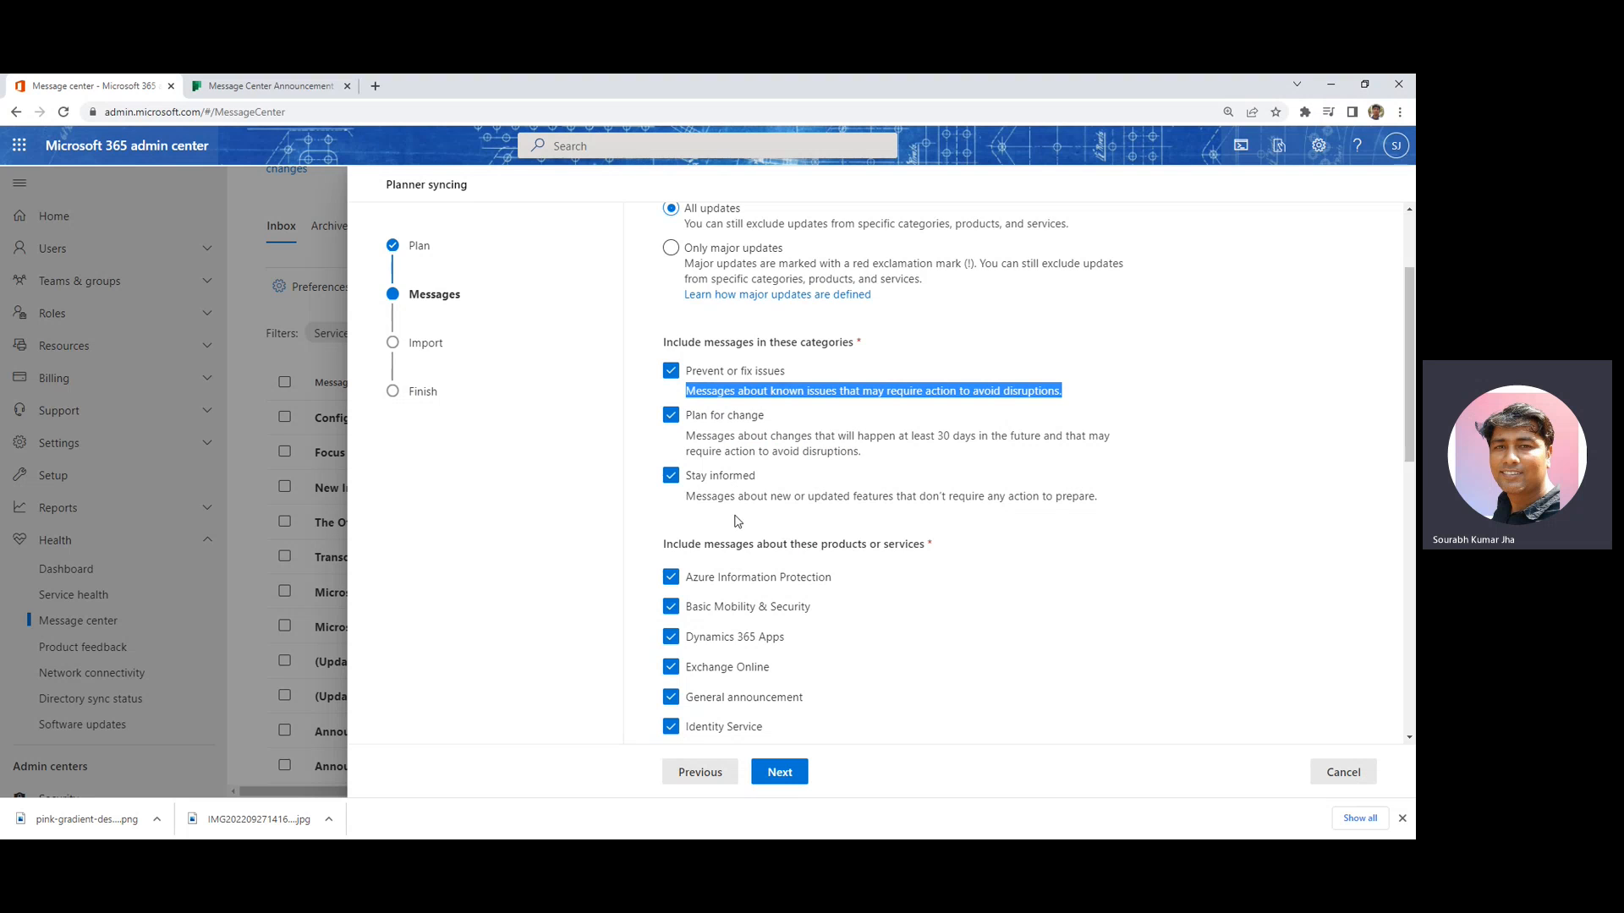
scroll(787, 507, "down", 4)
scroll(799, 421, "down", 5)
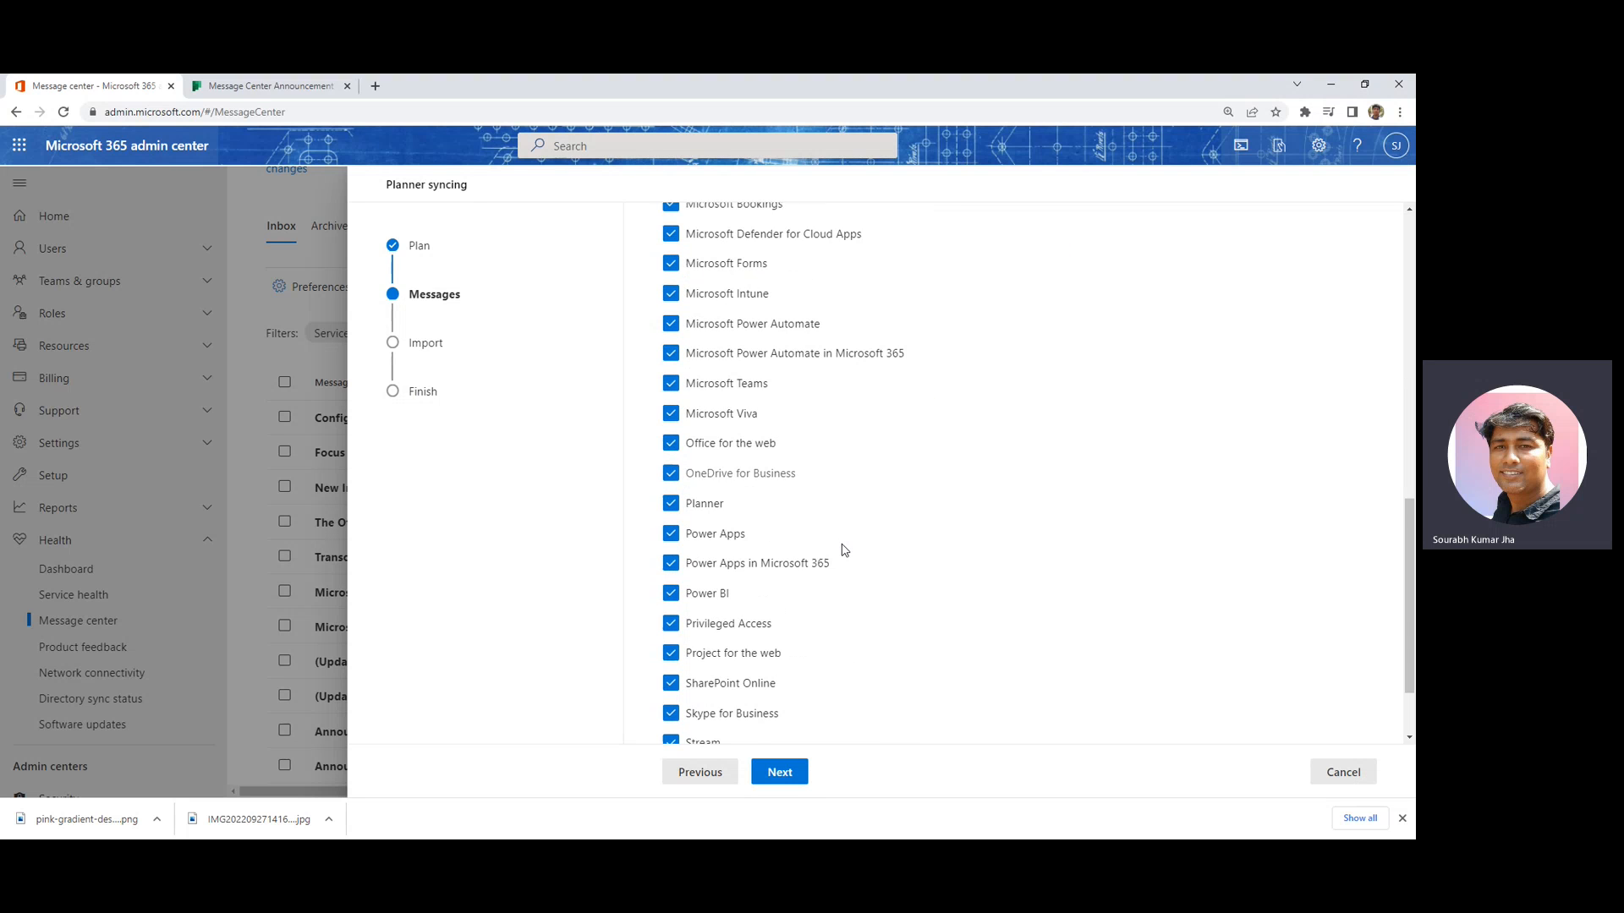
left_click(779, 783)
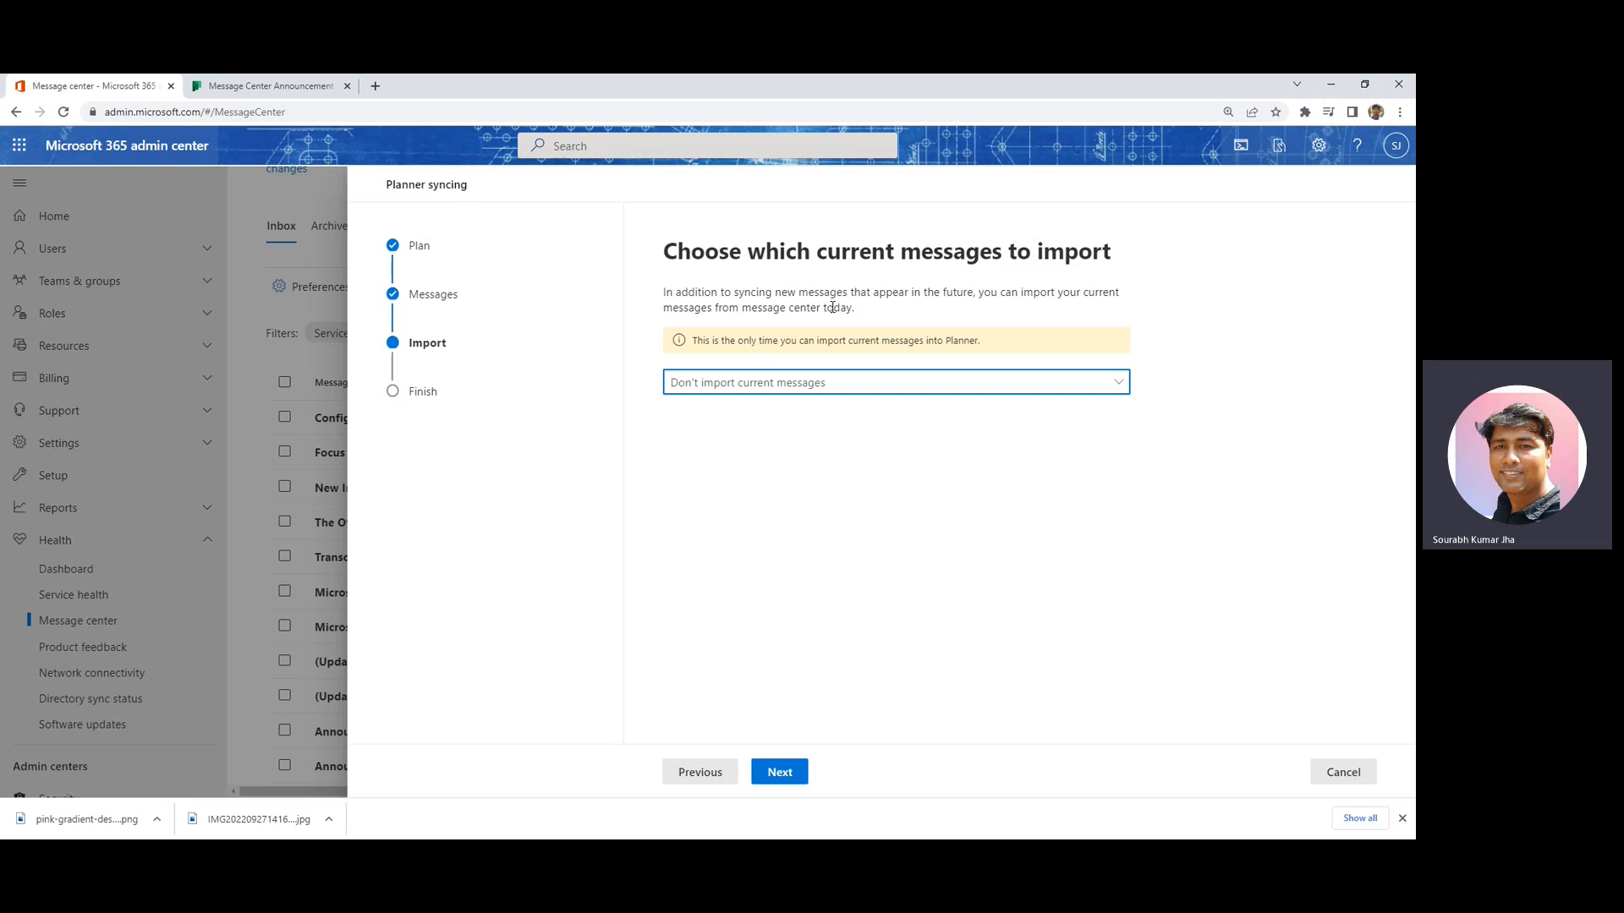
Set the import to current messages from the past 14 days and finish the Planner syncing setup
left_click(1112, 385)
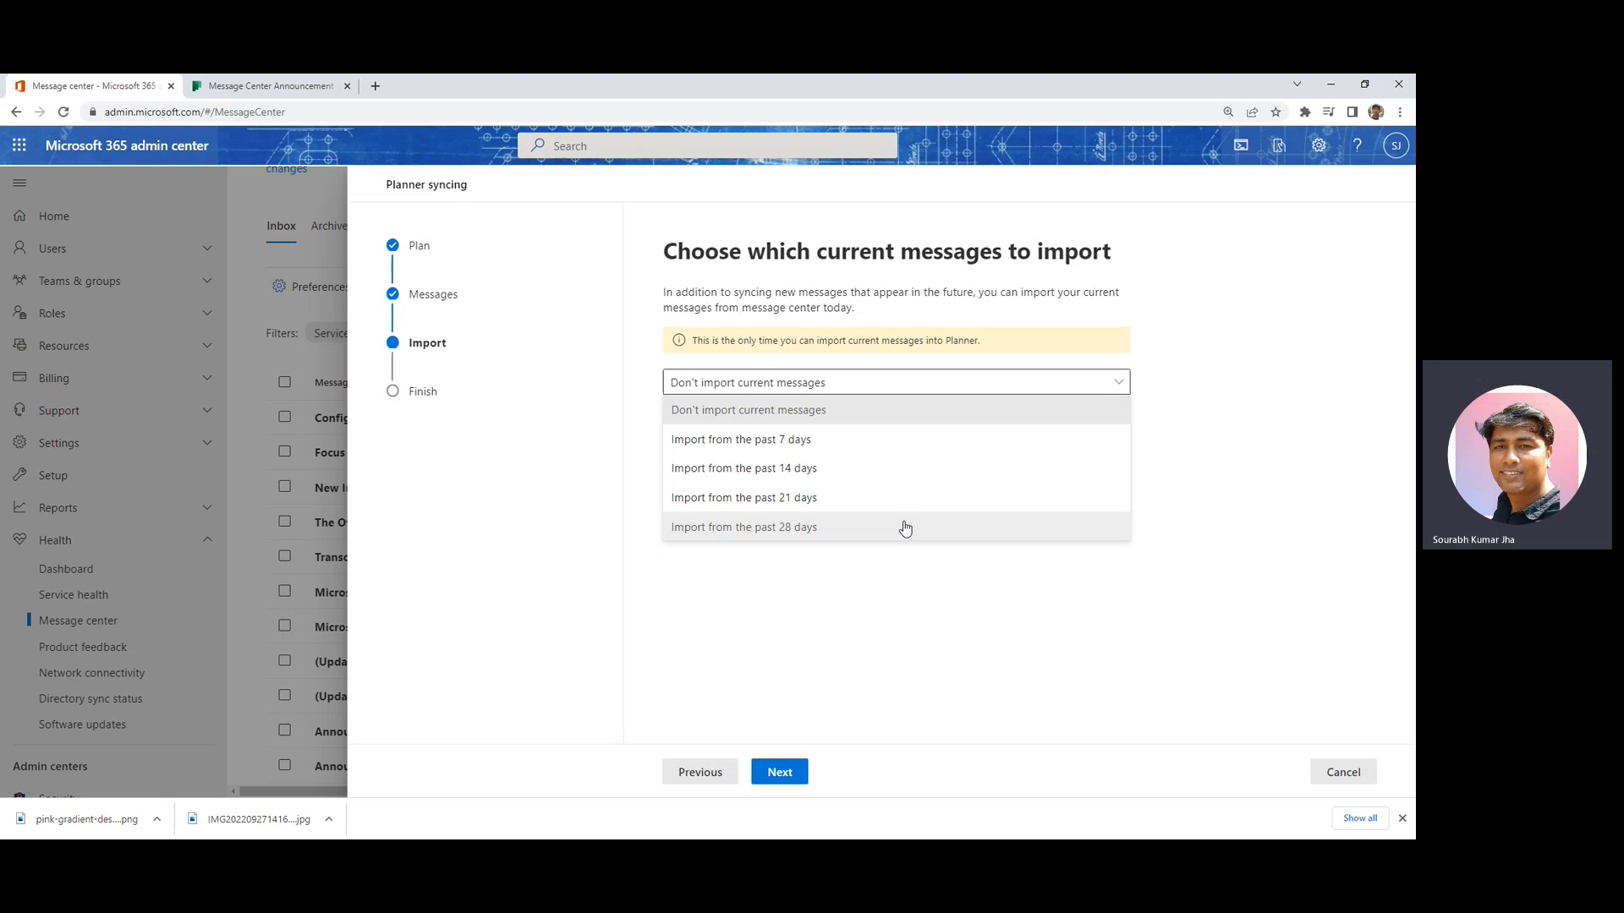
left_click(910, 472)
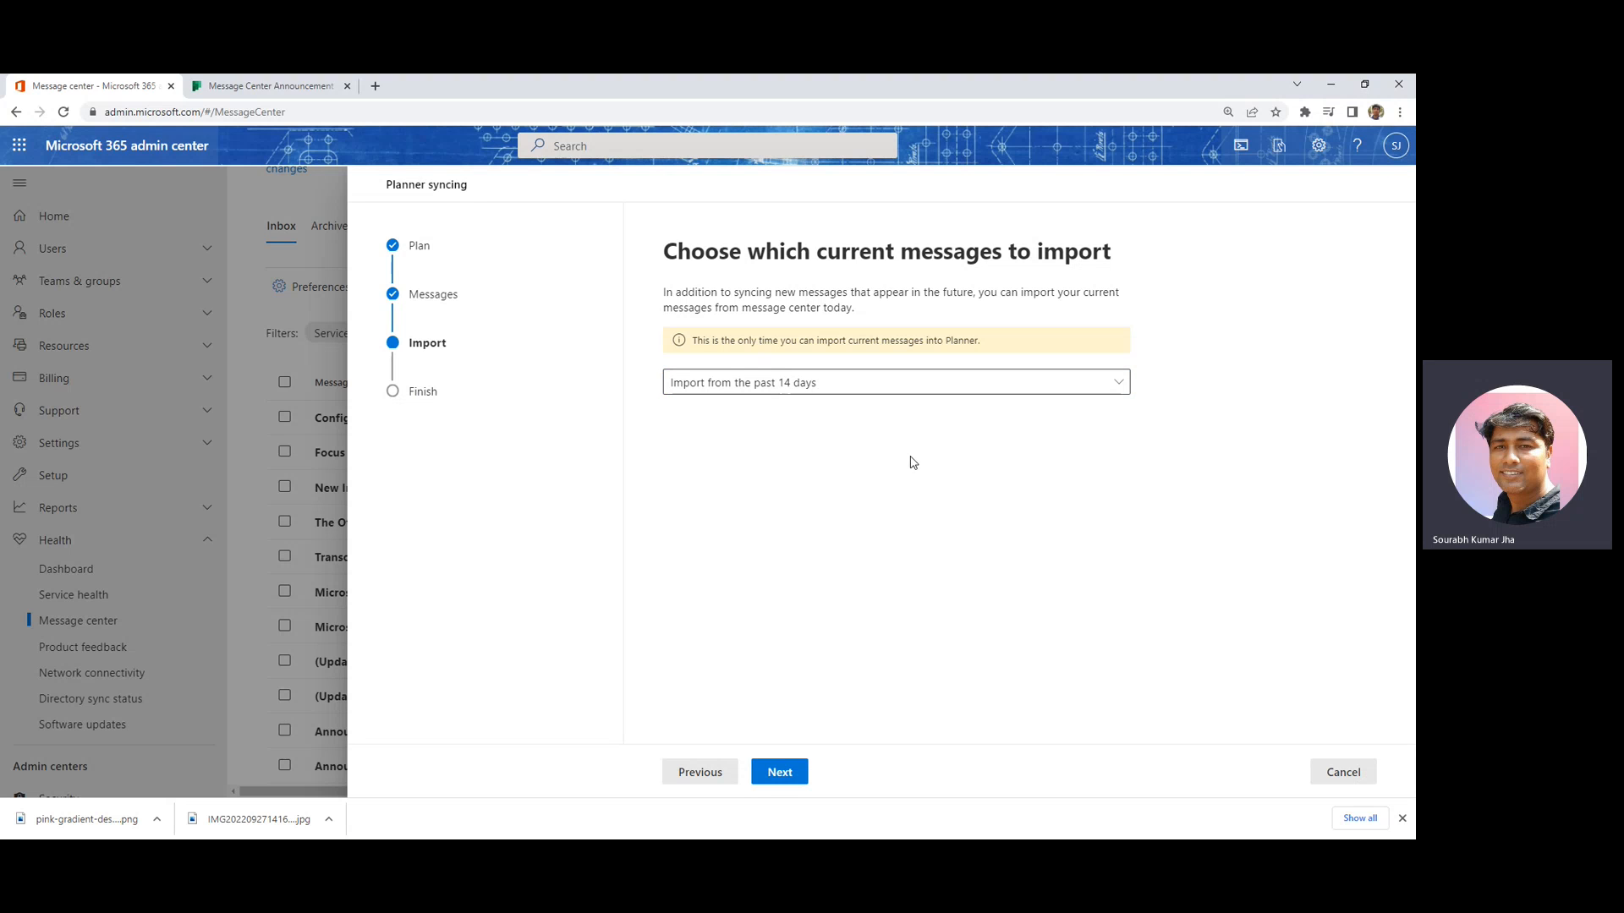
left_click(789, 787)
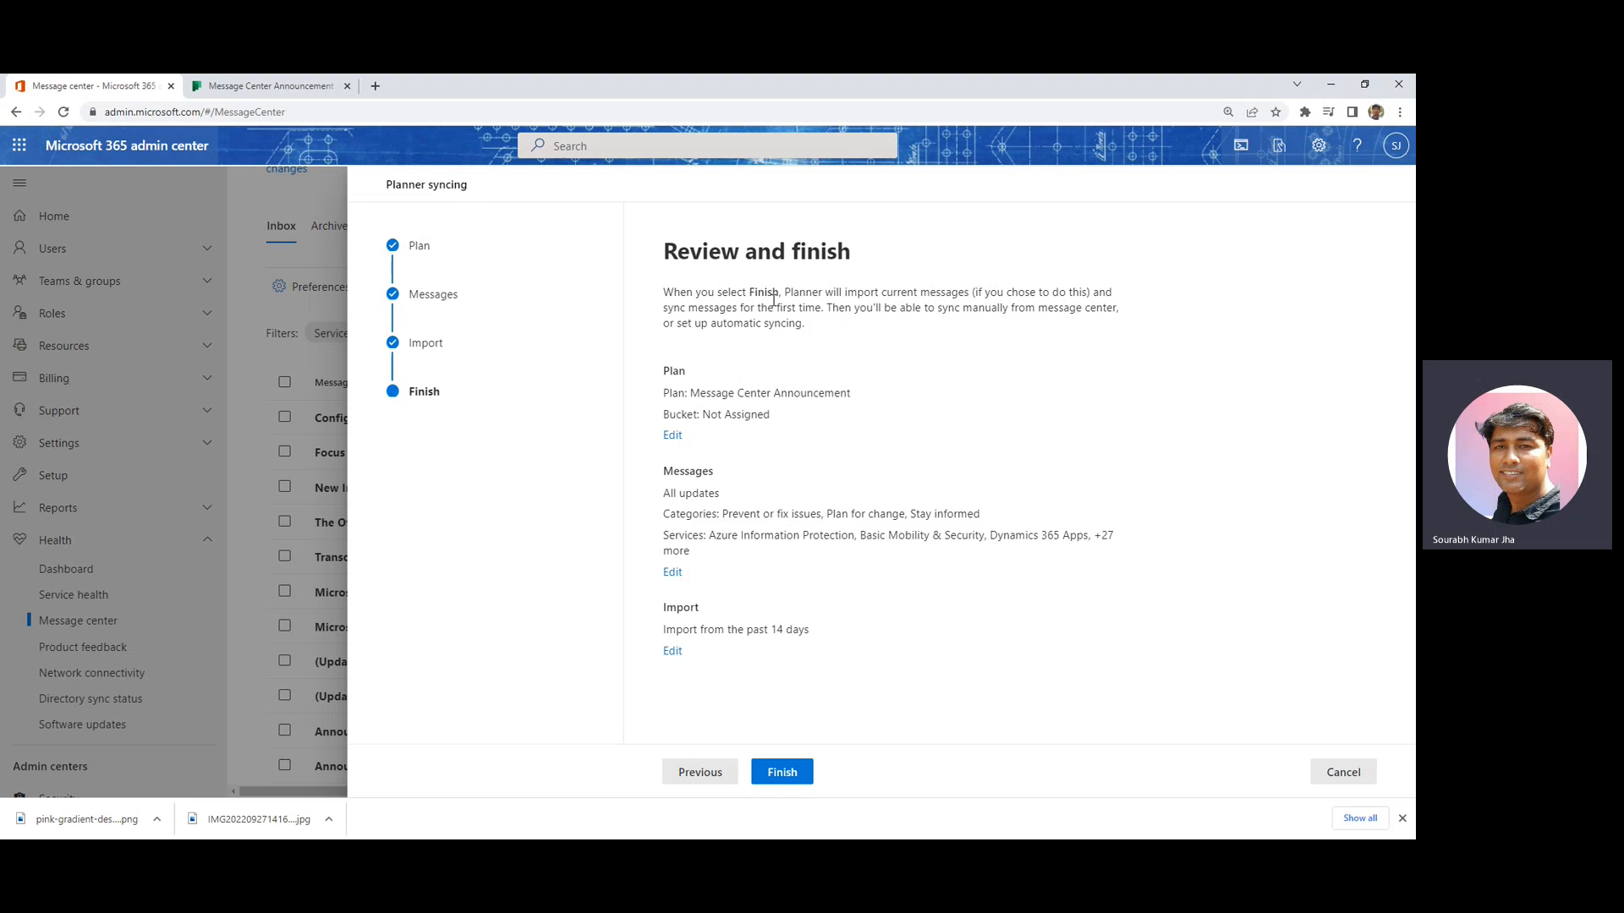
left_click(785, 776)
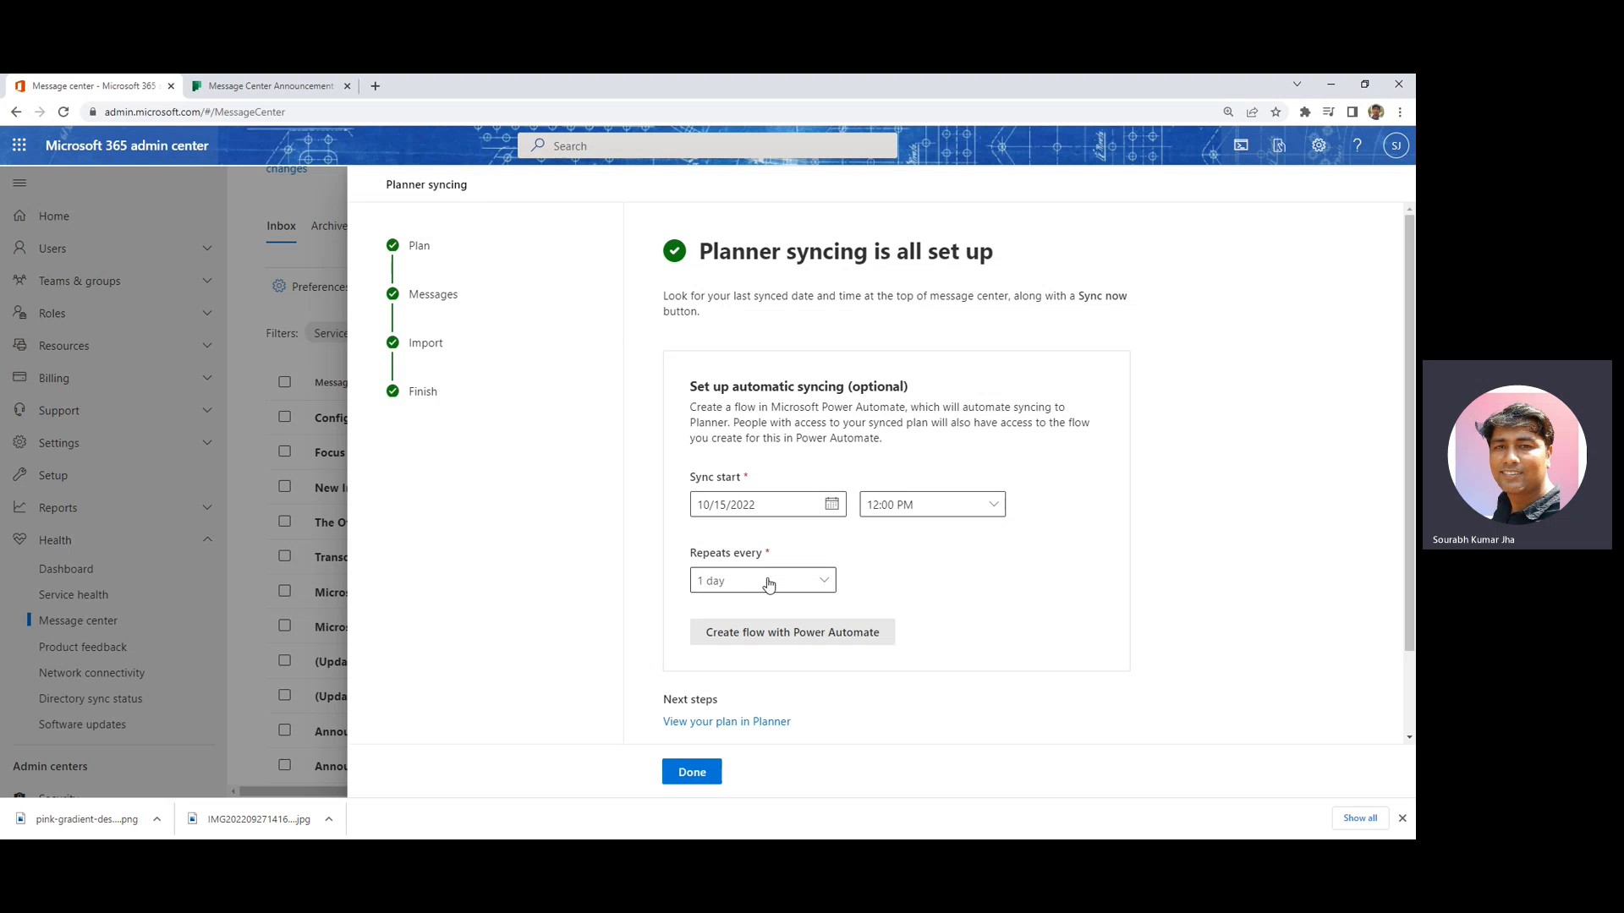
Examine the optional automatic syncing settings, including the start time, repeat interval and Power Automate flow option
left_click(826, 580)
left_click(826, 580)
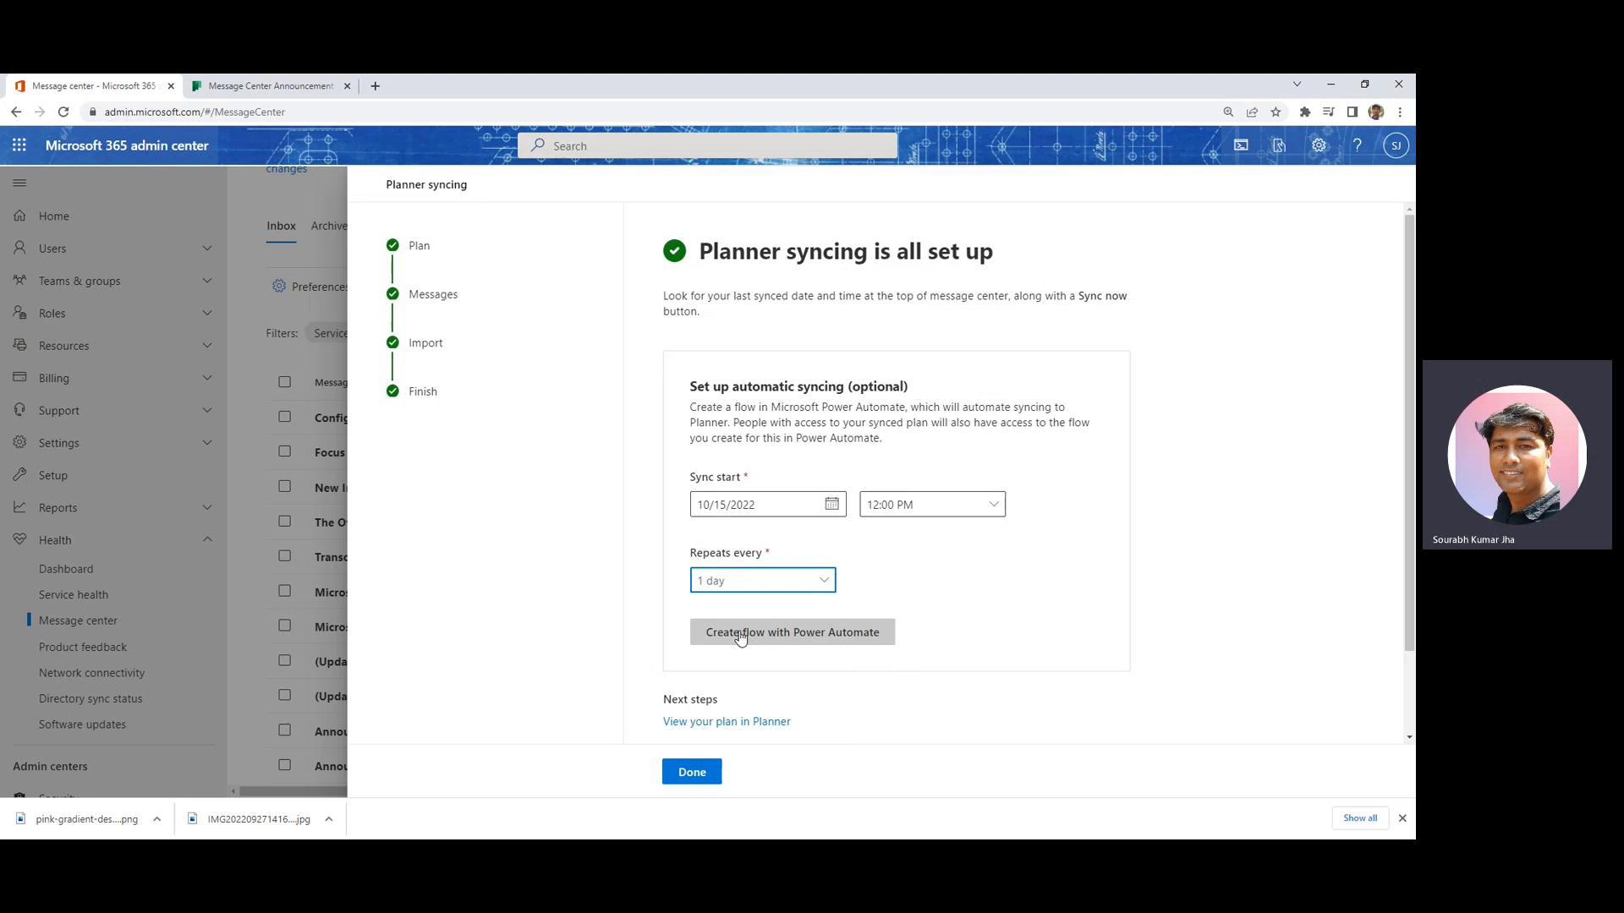
scroll(950, 626, "down", 3)
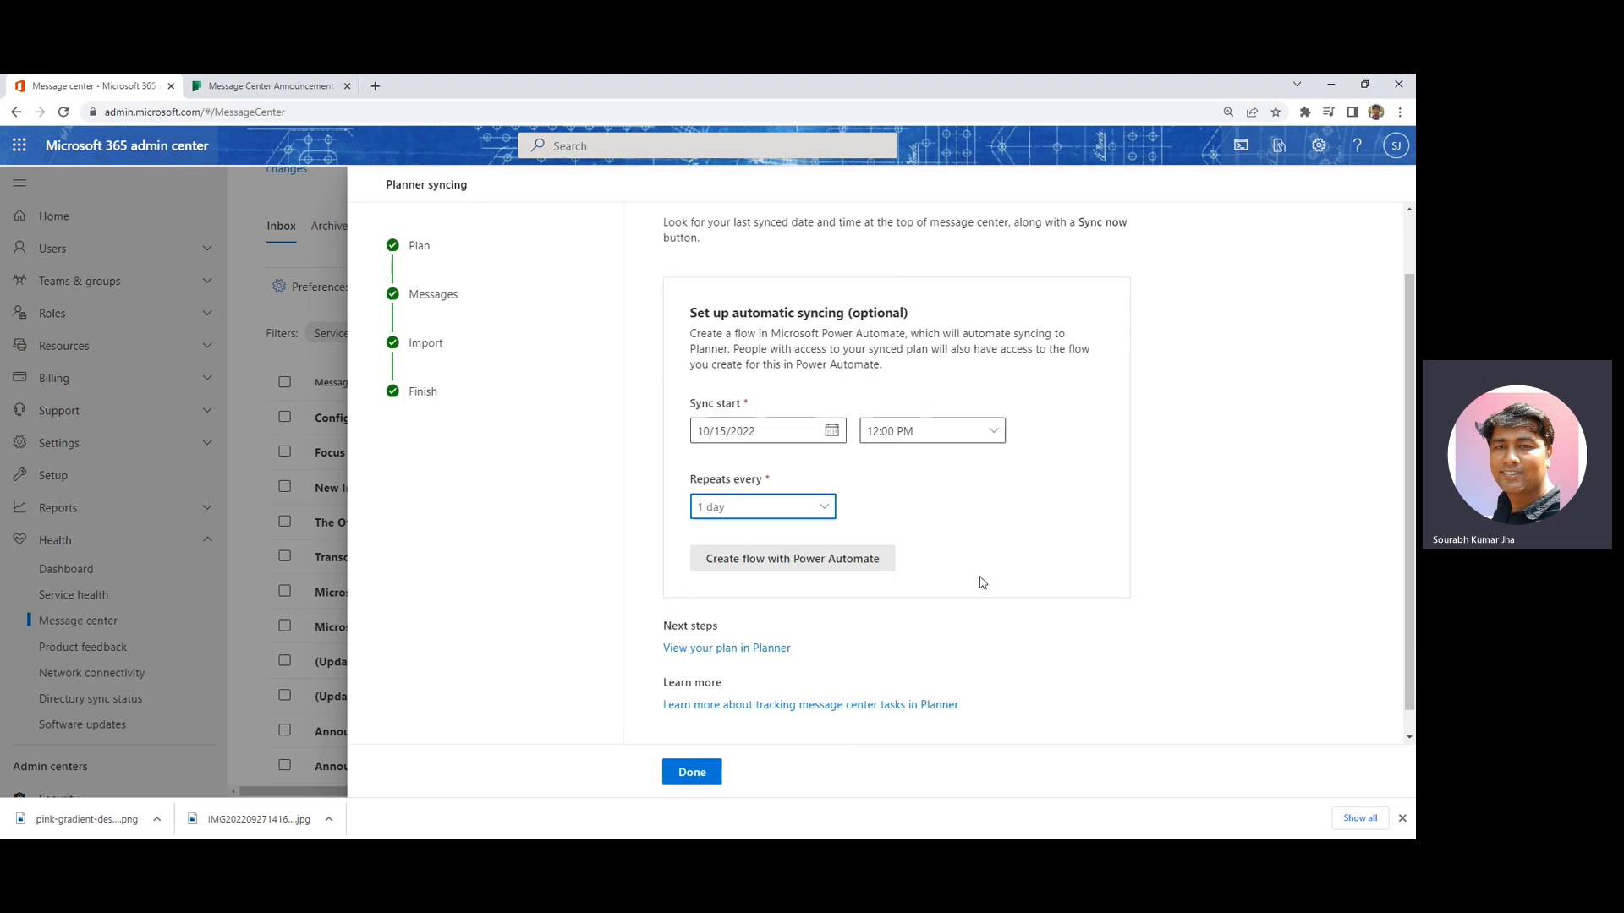
scroll(982, 538, "up", 3)
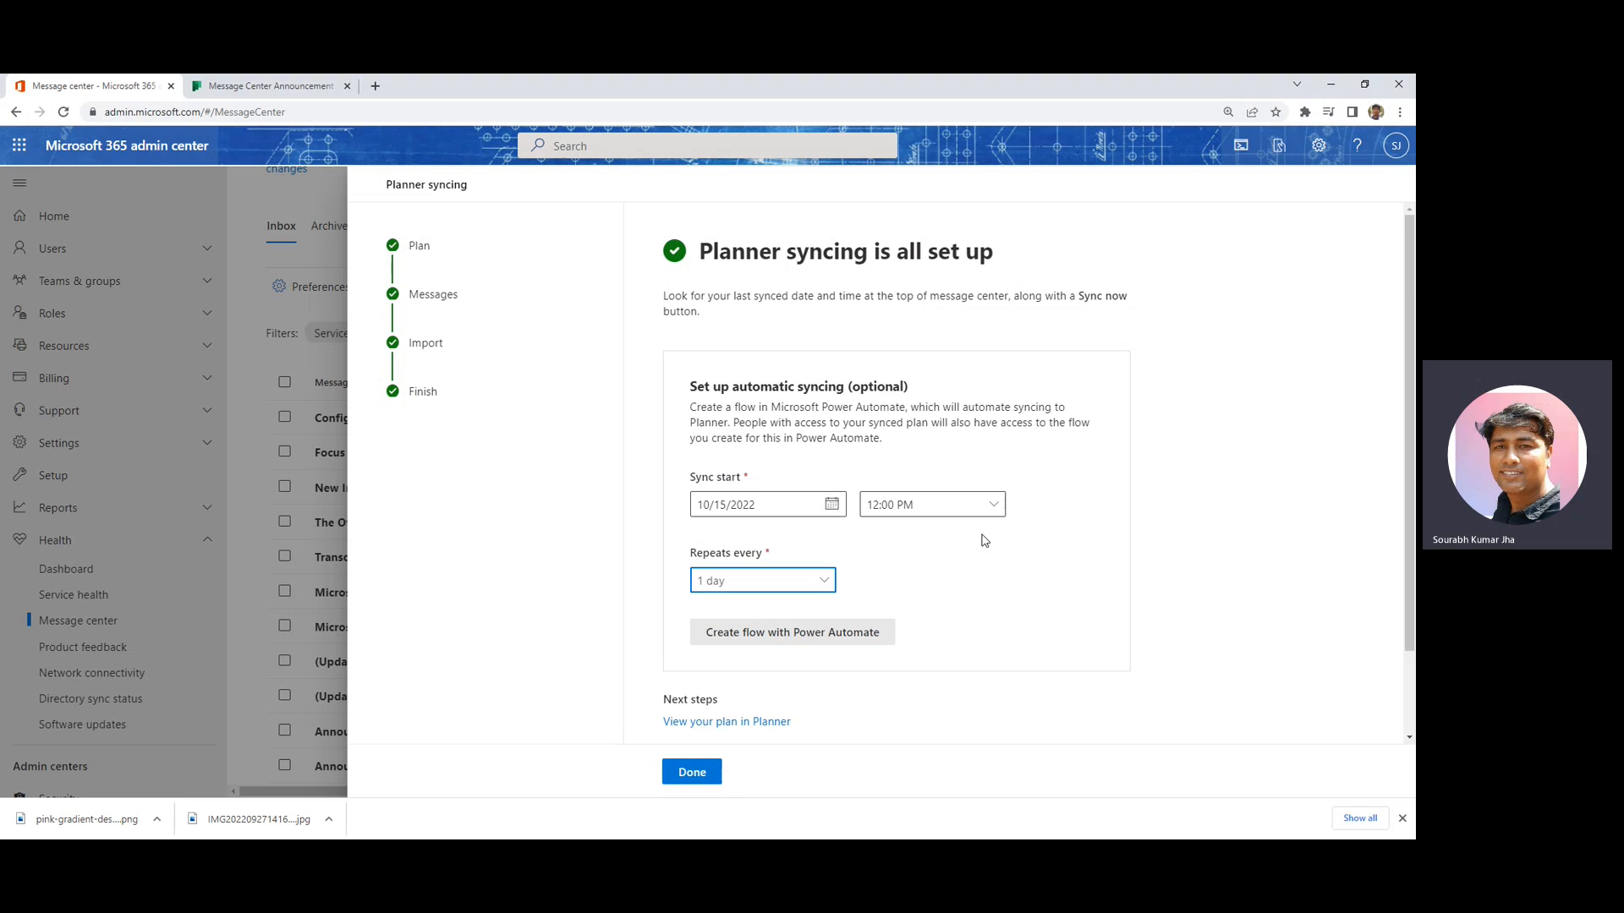
scroll(979, 536, "down", 3)
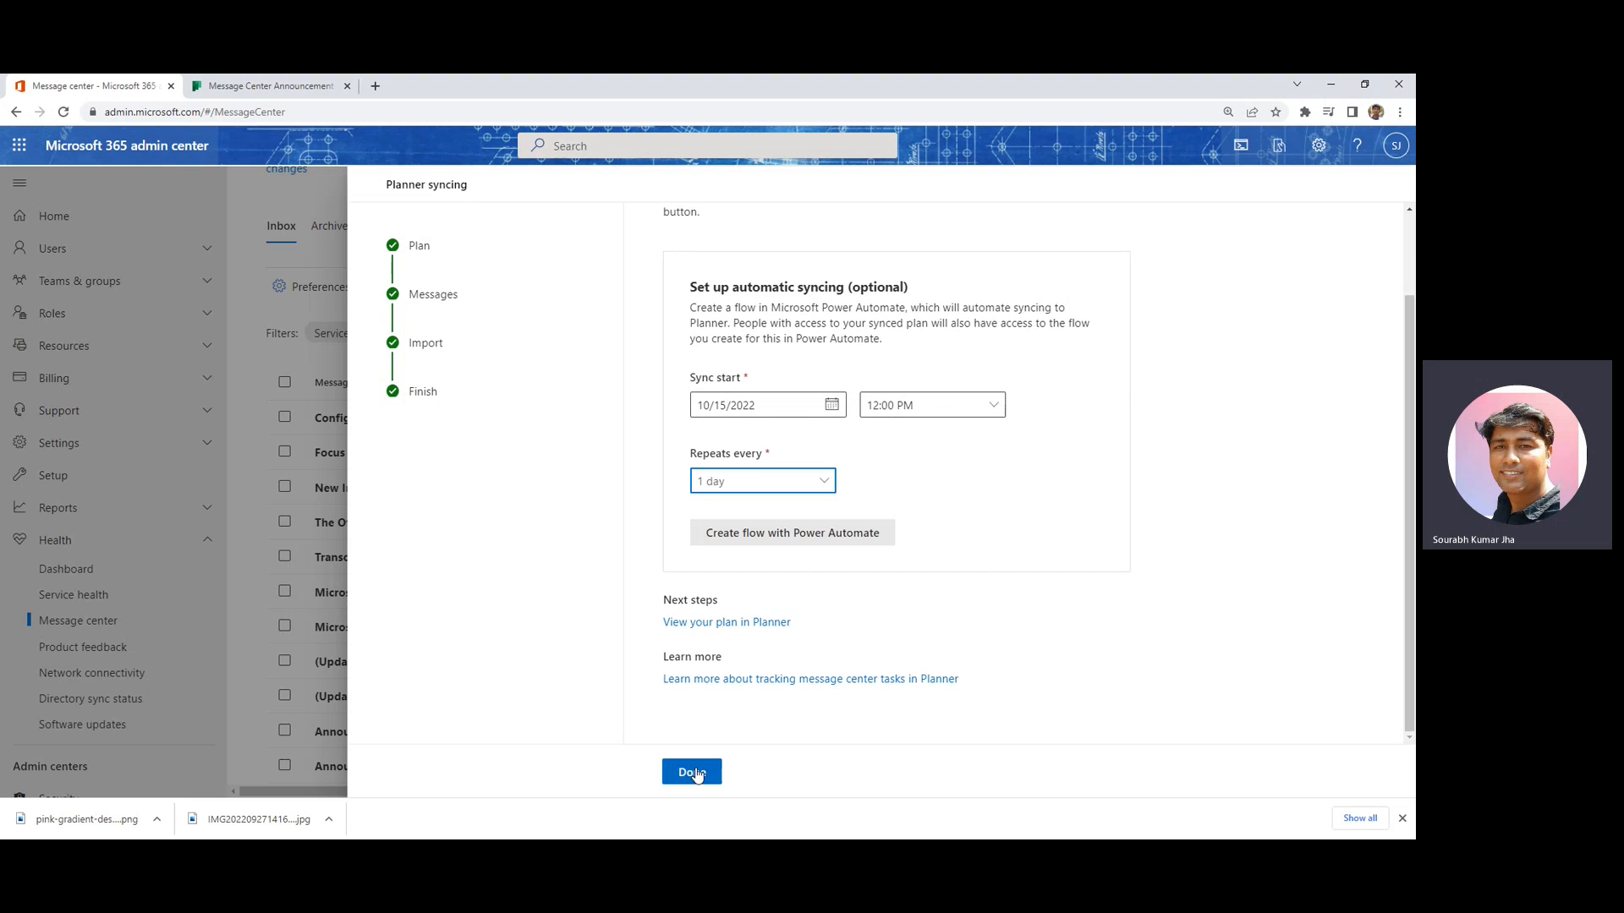
Close the completed setup without creating a flow and open the Planner syncing details from the Message center
left_click(696, 774)
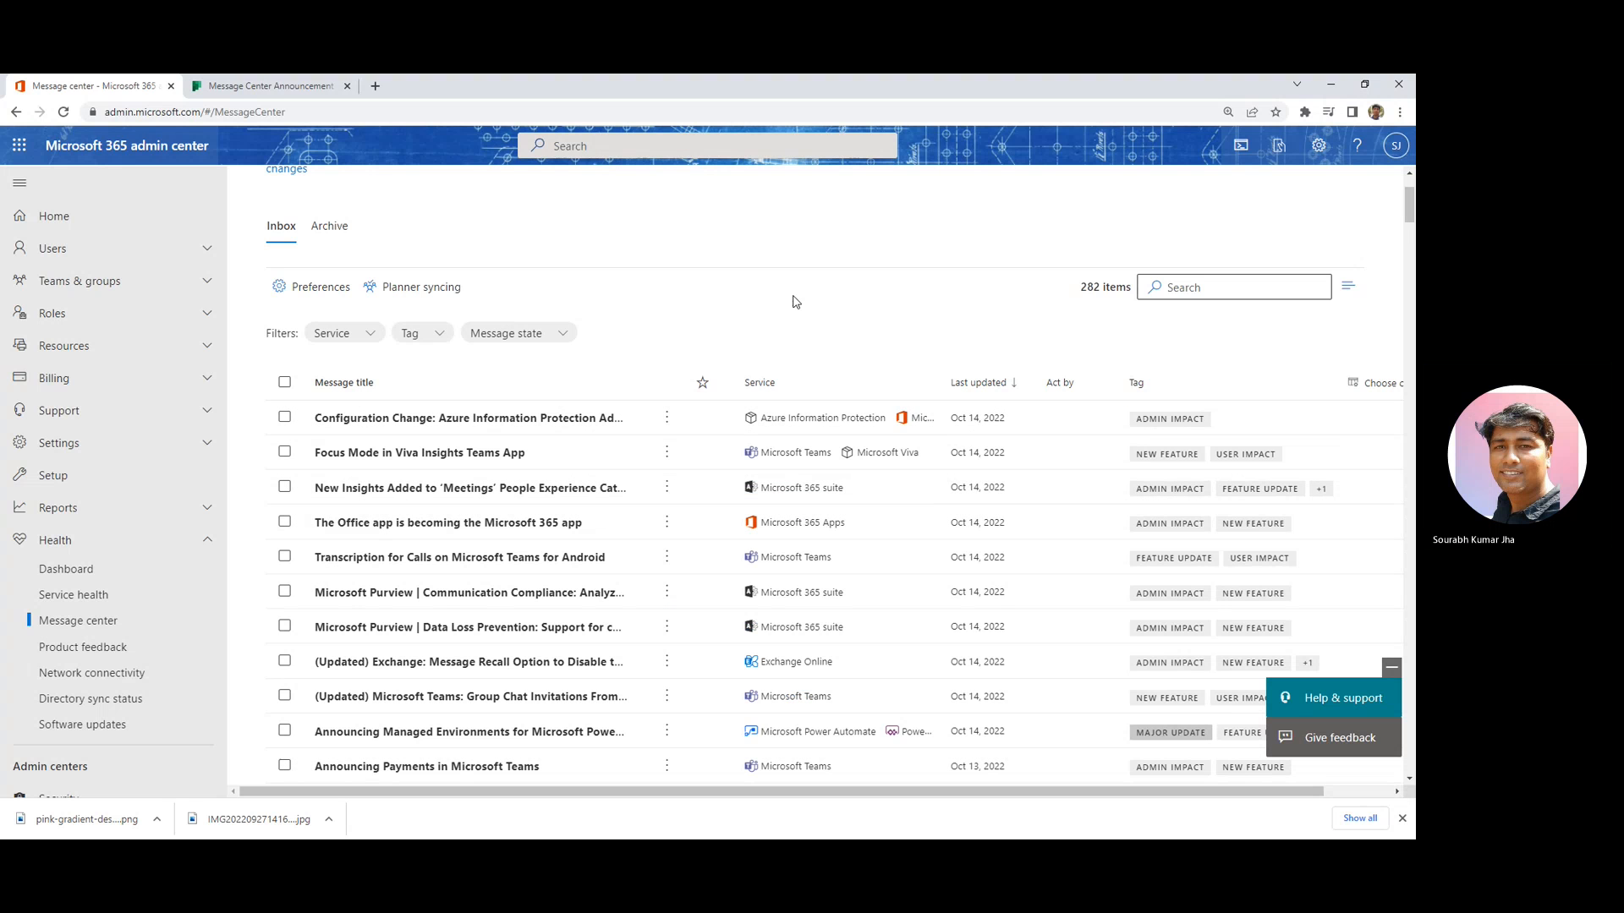
left_click(403, 288)
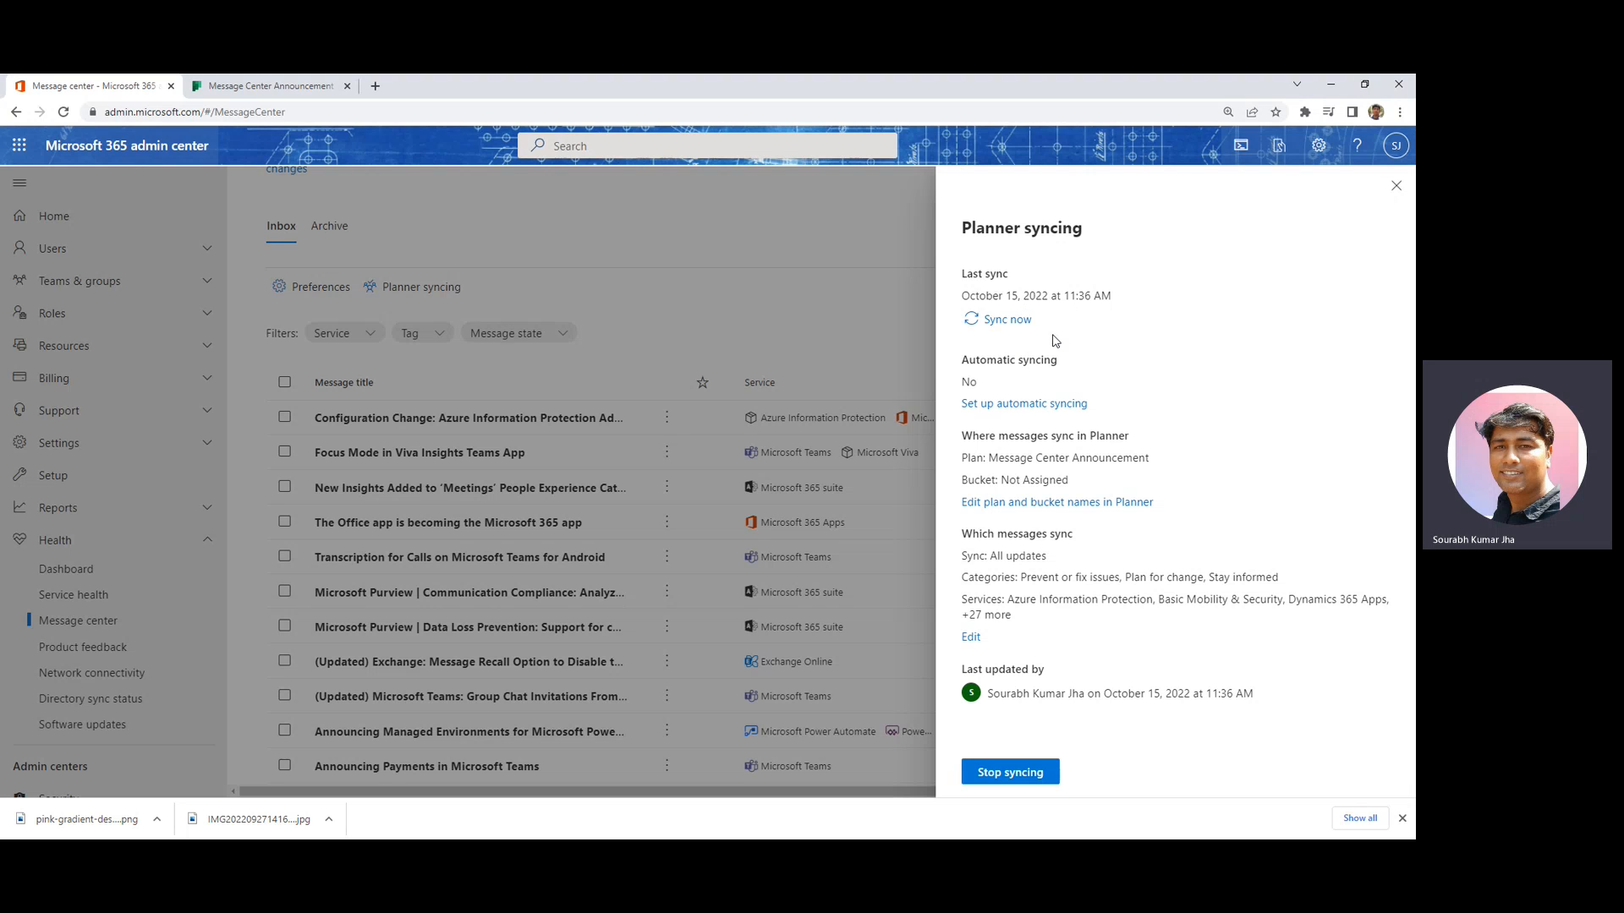
Set up automatic Planner syncing from 10/15/2022 at 12:00 PM repeating every 1 day, signing in to Microsoft 365 message center and creating the flow
left_click(981, 405)
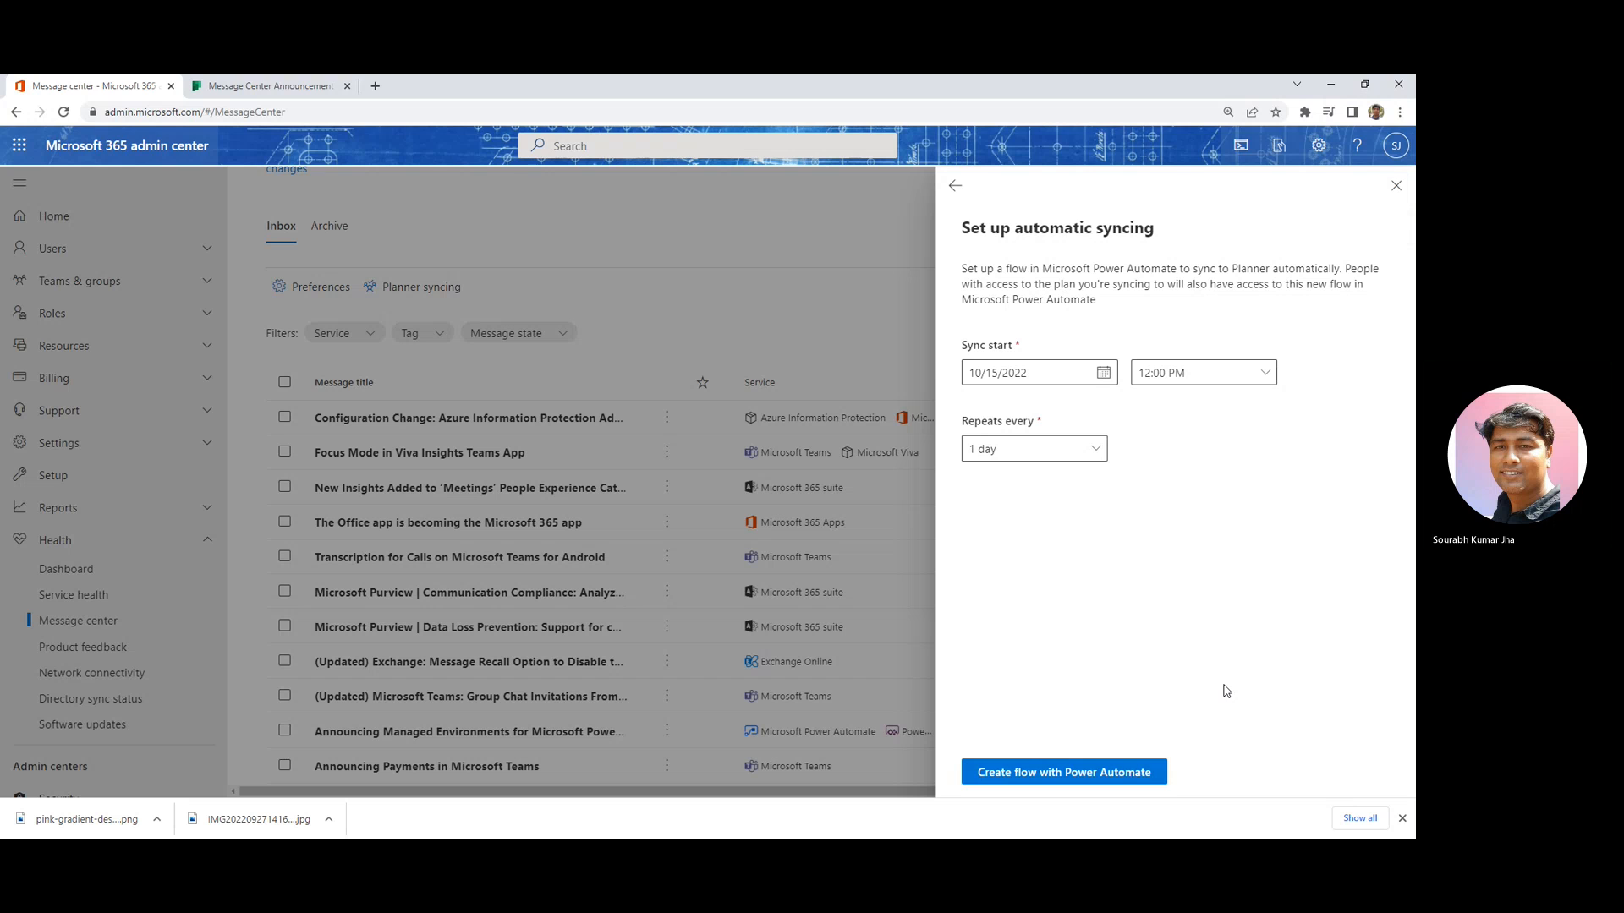
left_click(1102, 772)
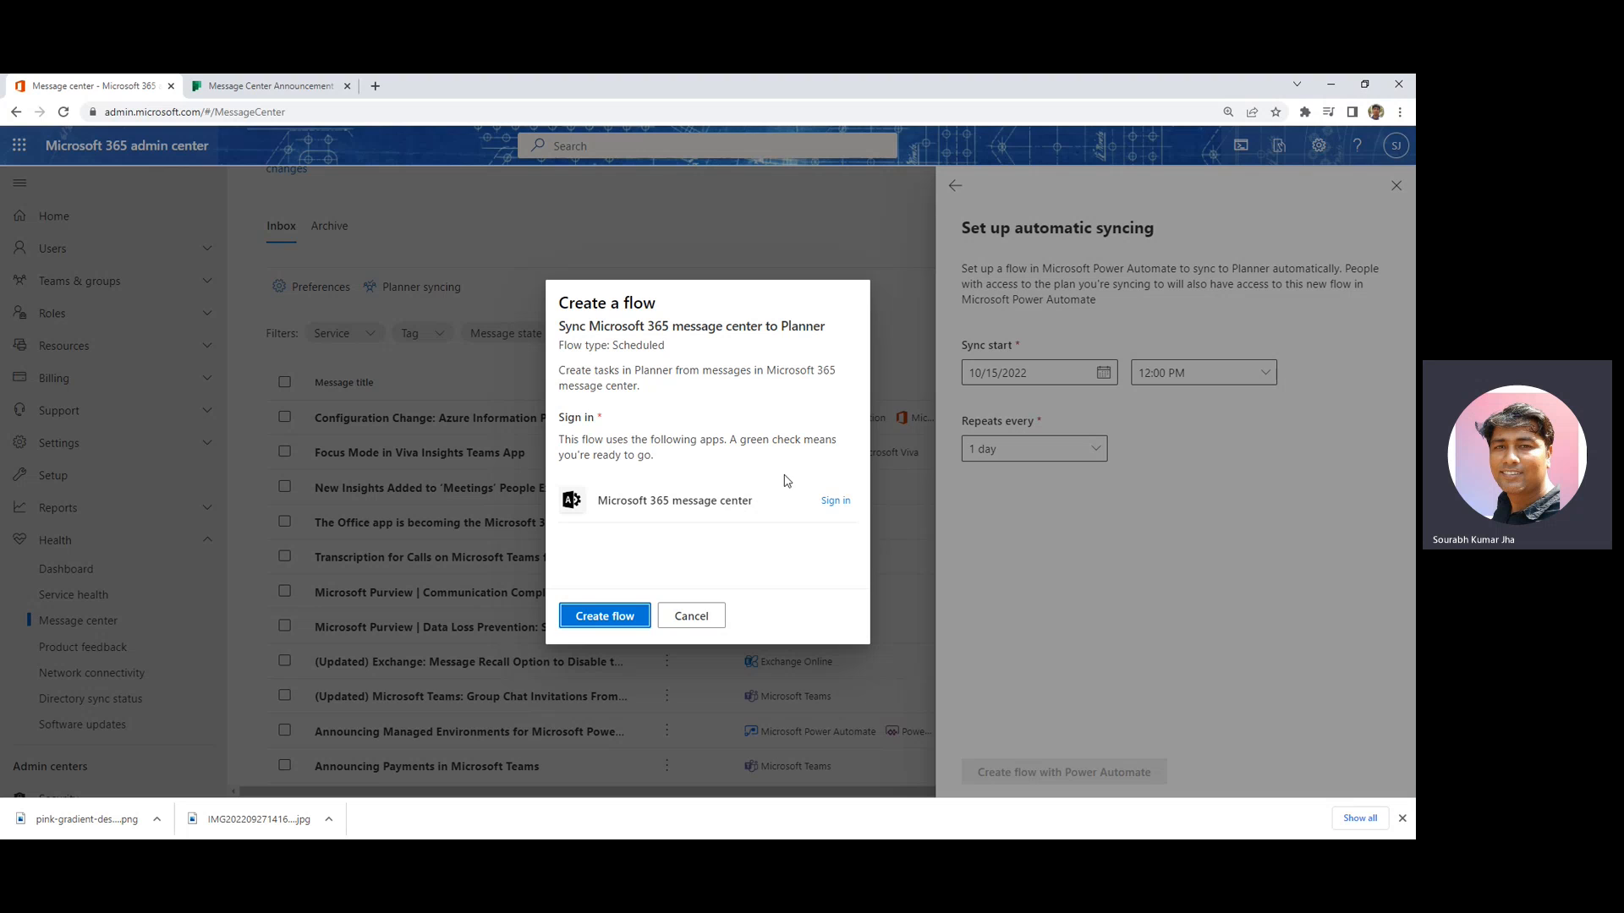
left_click(836, 502)
left_click(600, 624)
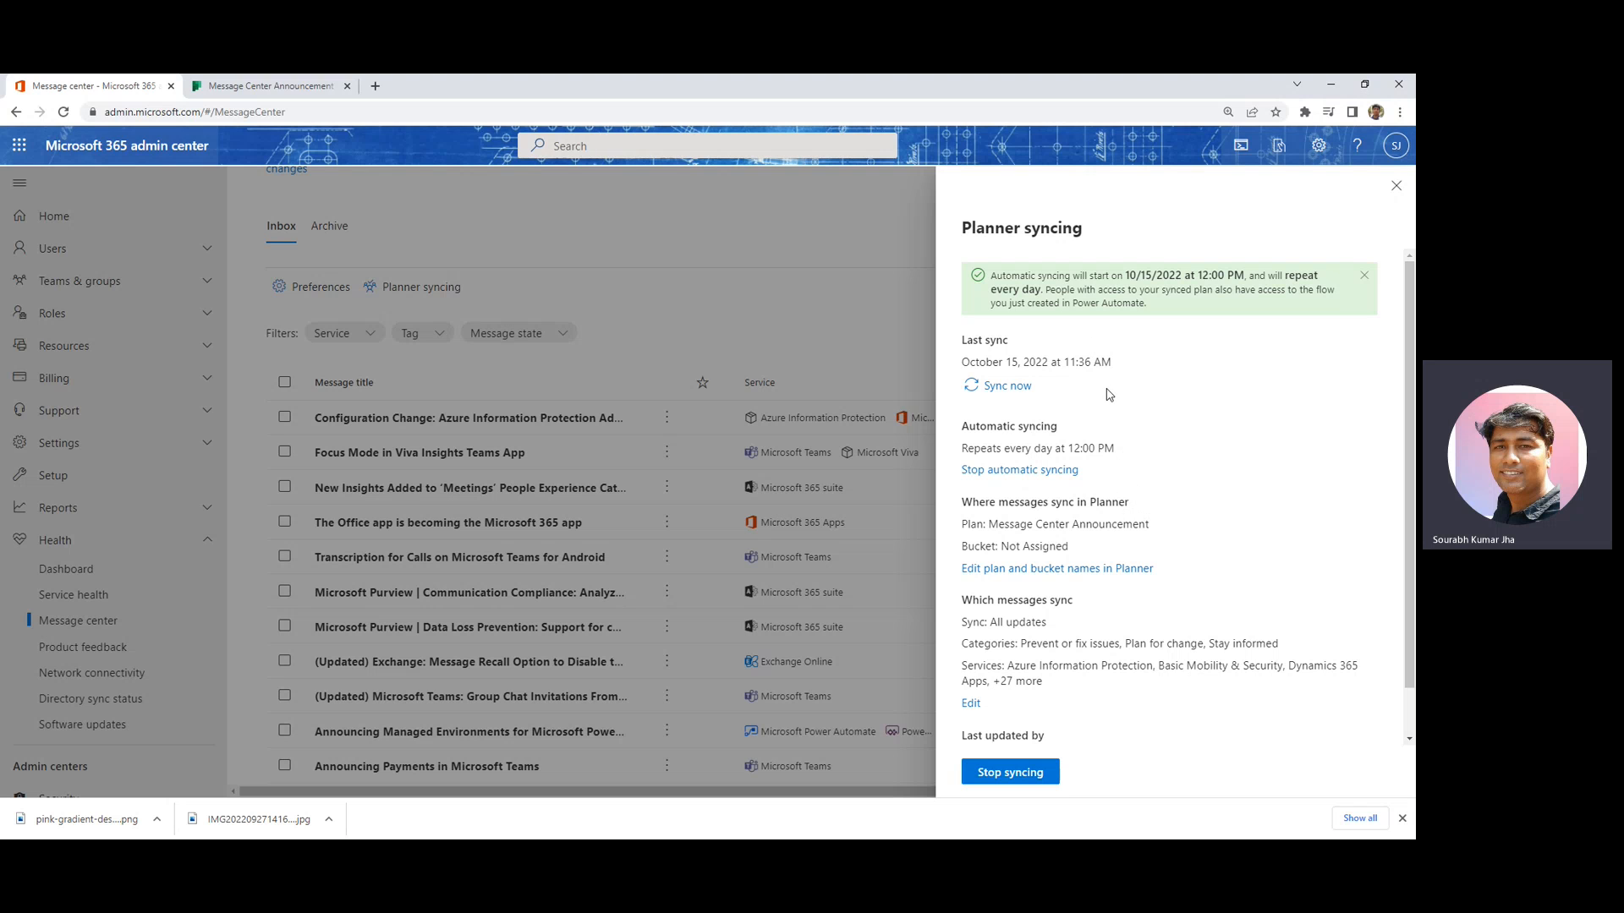
Review the Planner syncing details, including the automatic schedule, destination bucket, synced message types and who last updated them
left_click_drag(970, 449, 1110, 450)
left_click(1115, 453)
scroll(1151, 461, "down", 1)
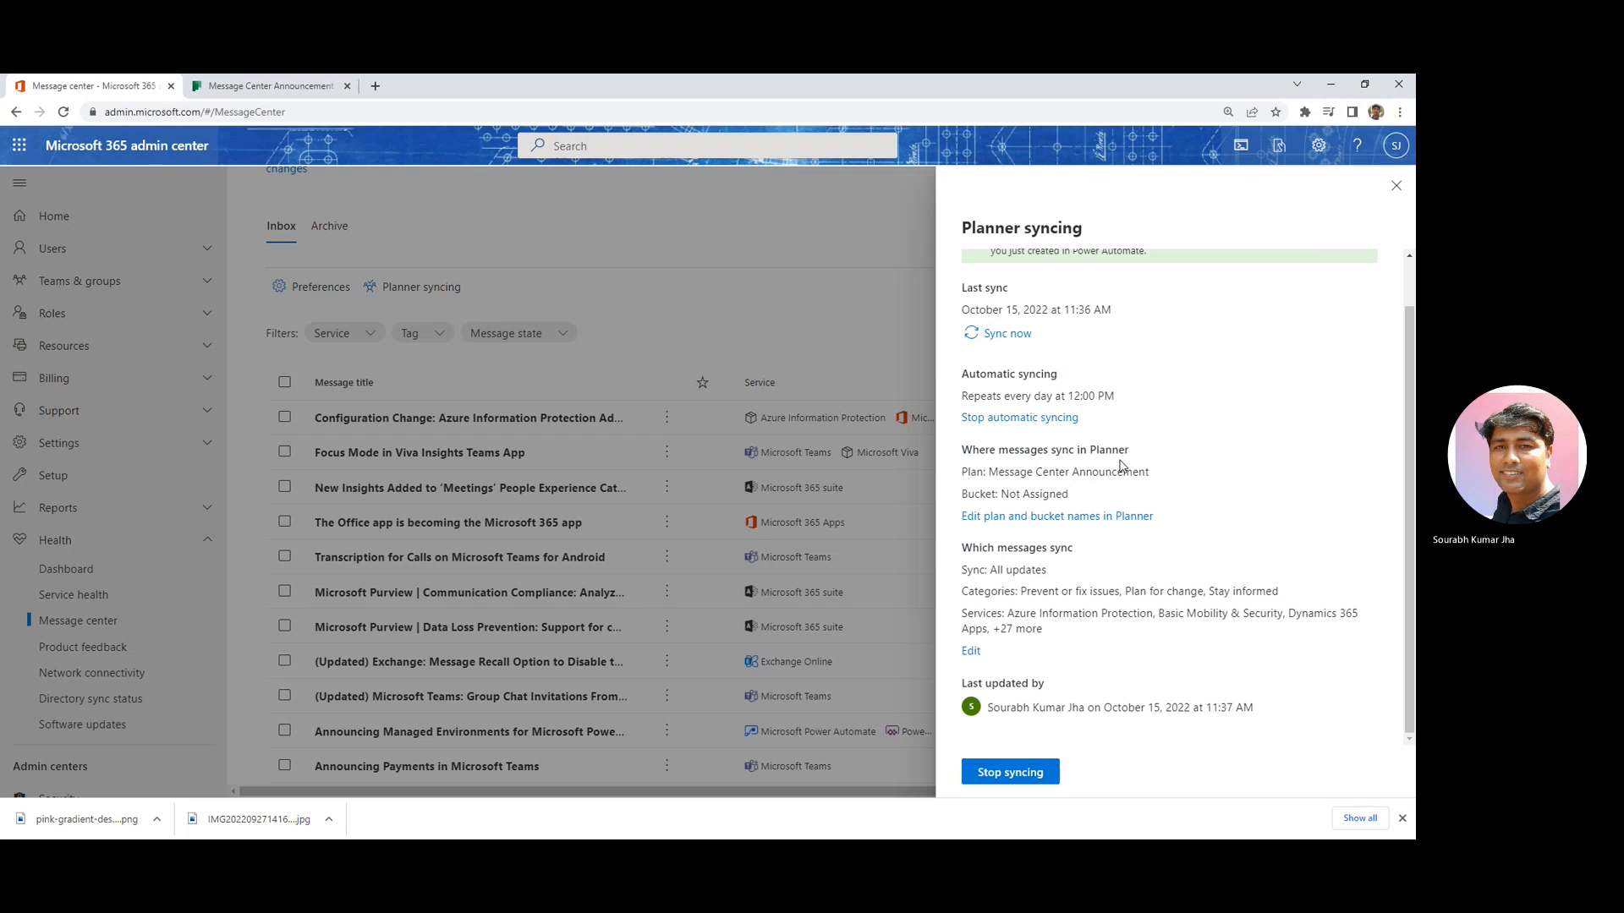
left_click_drag(968, 496, 1104, 500)
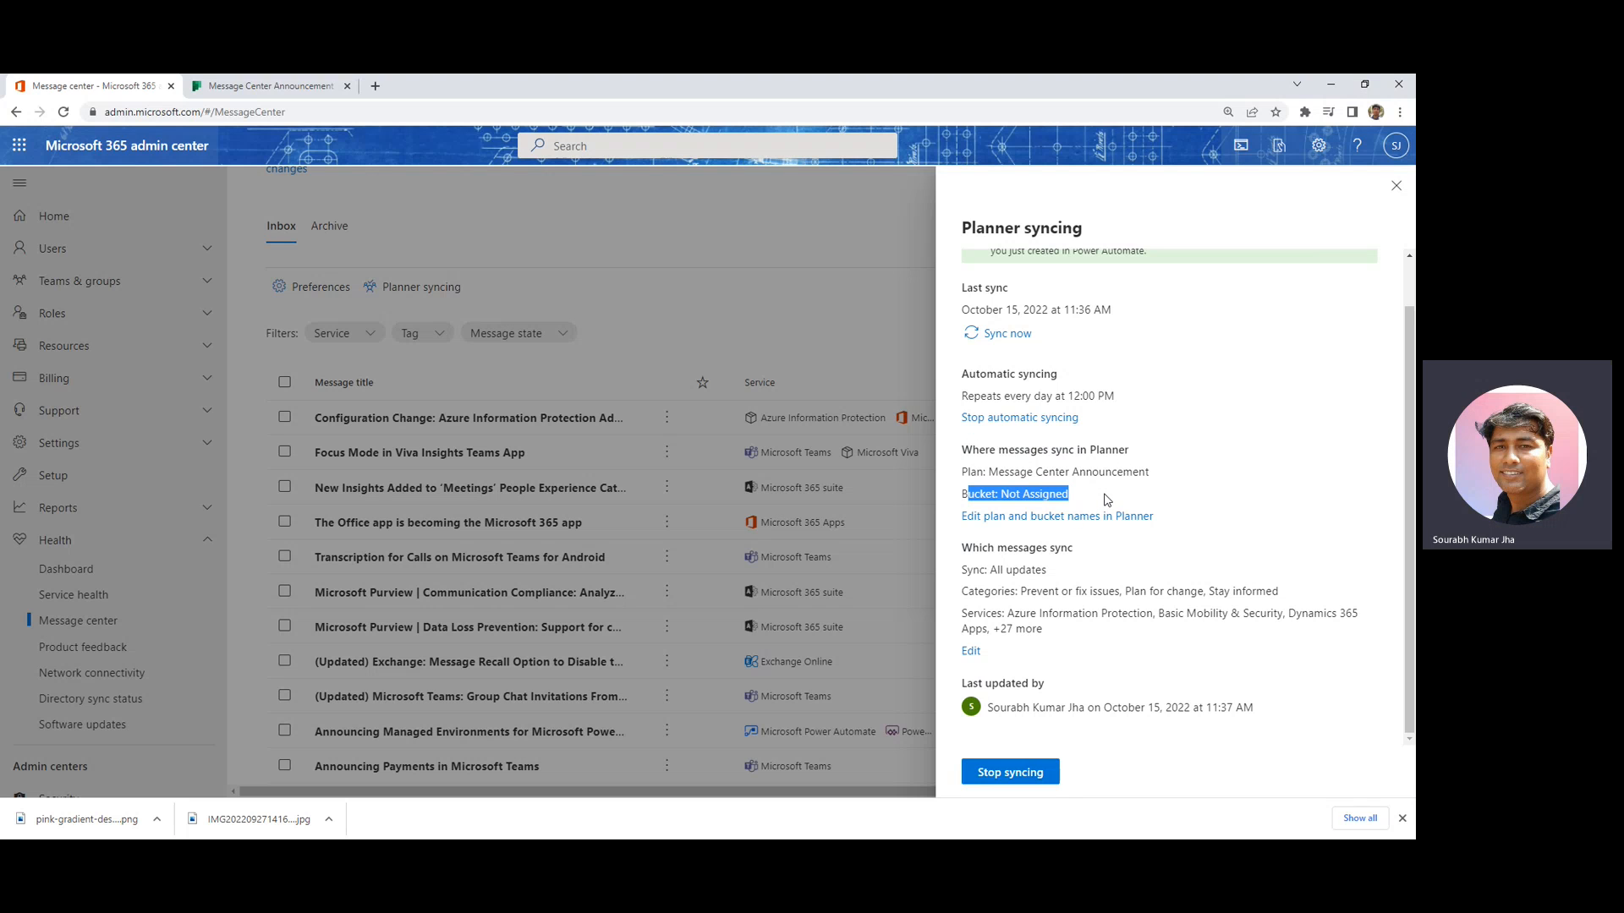
left_click_drag(1018, 565, 1059, 647)
left_click(1059, 648)
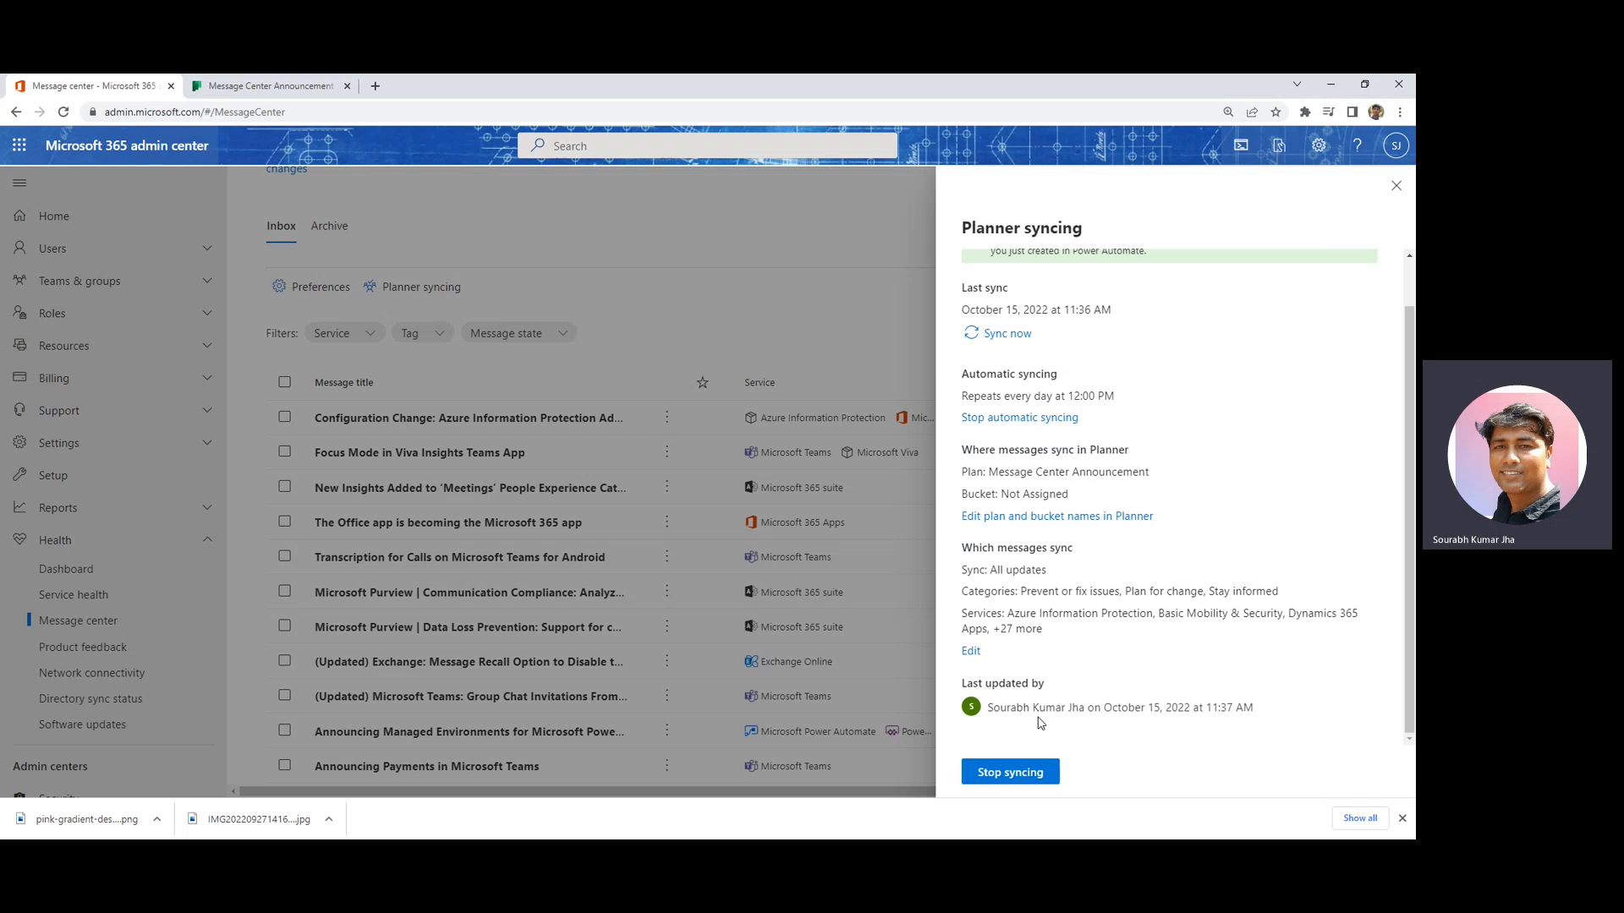
left_click_drag(1007, 710, 1086, 707)
left_click(1101, 706)
Switch to the Message Center Announcement plan in Planner, reload the board and look through the tasks in the Not Assigned bucket
left_click(265, 81)
left_click(266, 79)
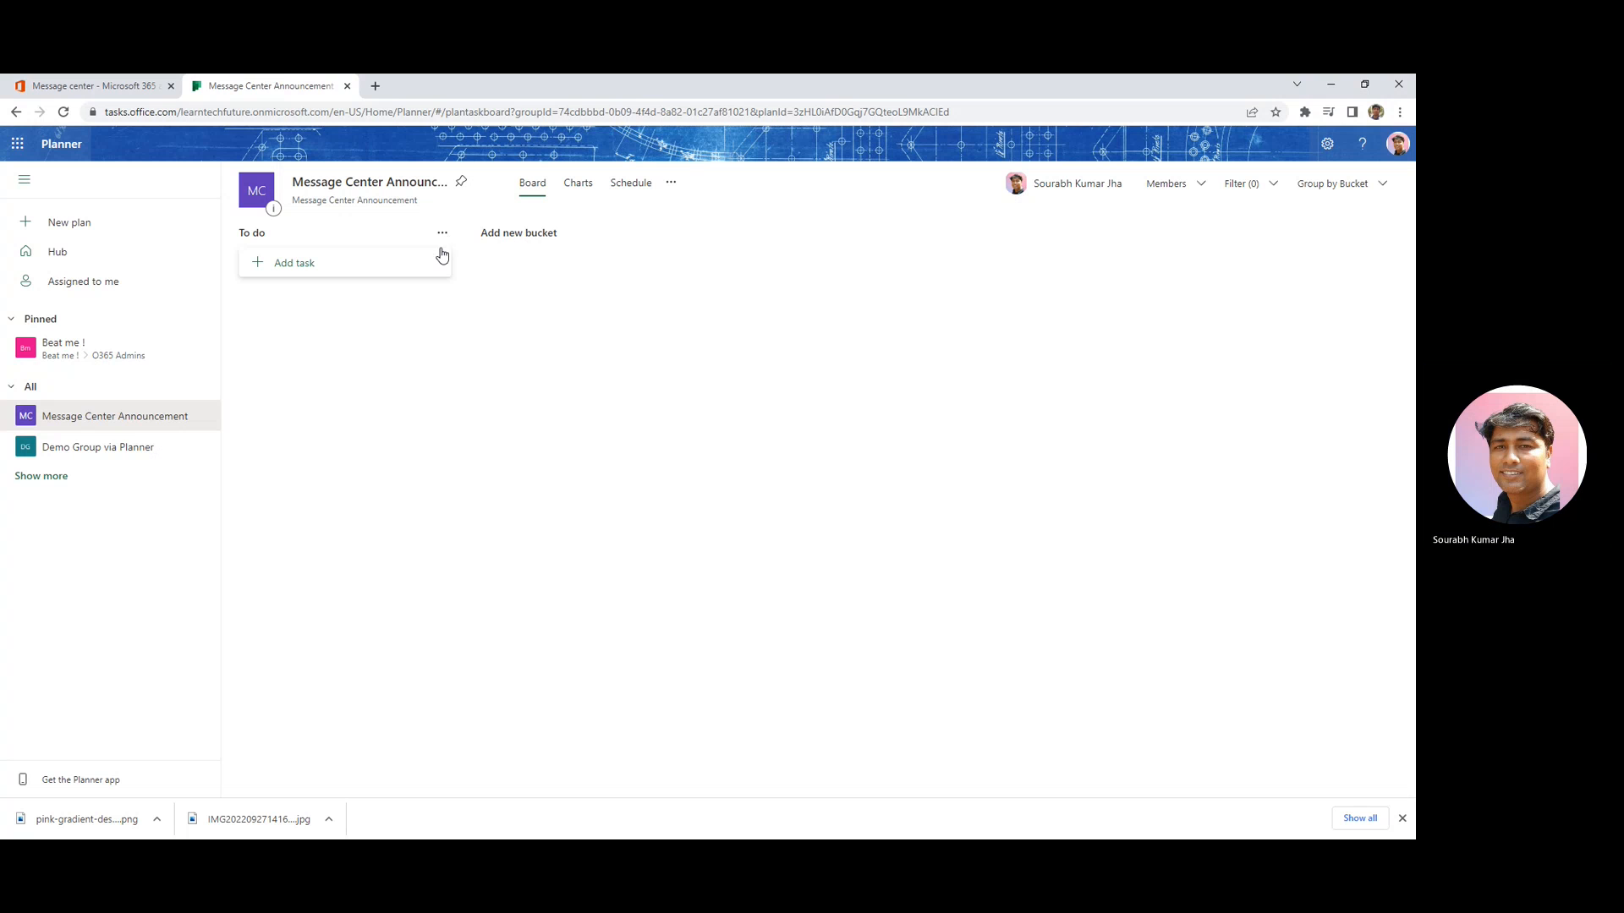
left_click(526, 118)
key("Return")
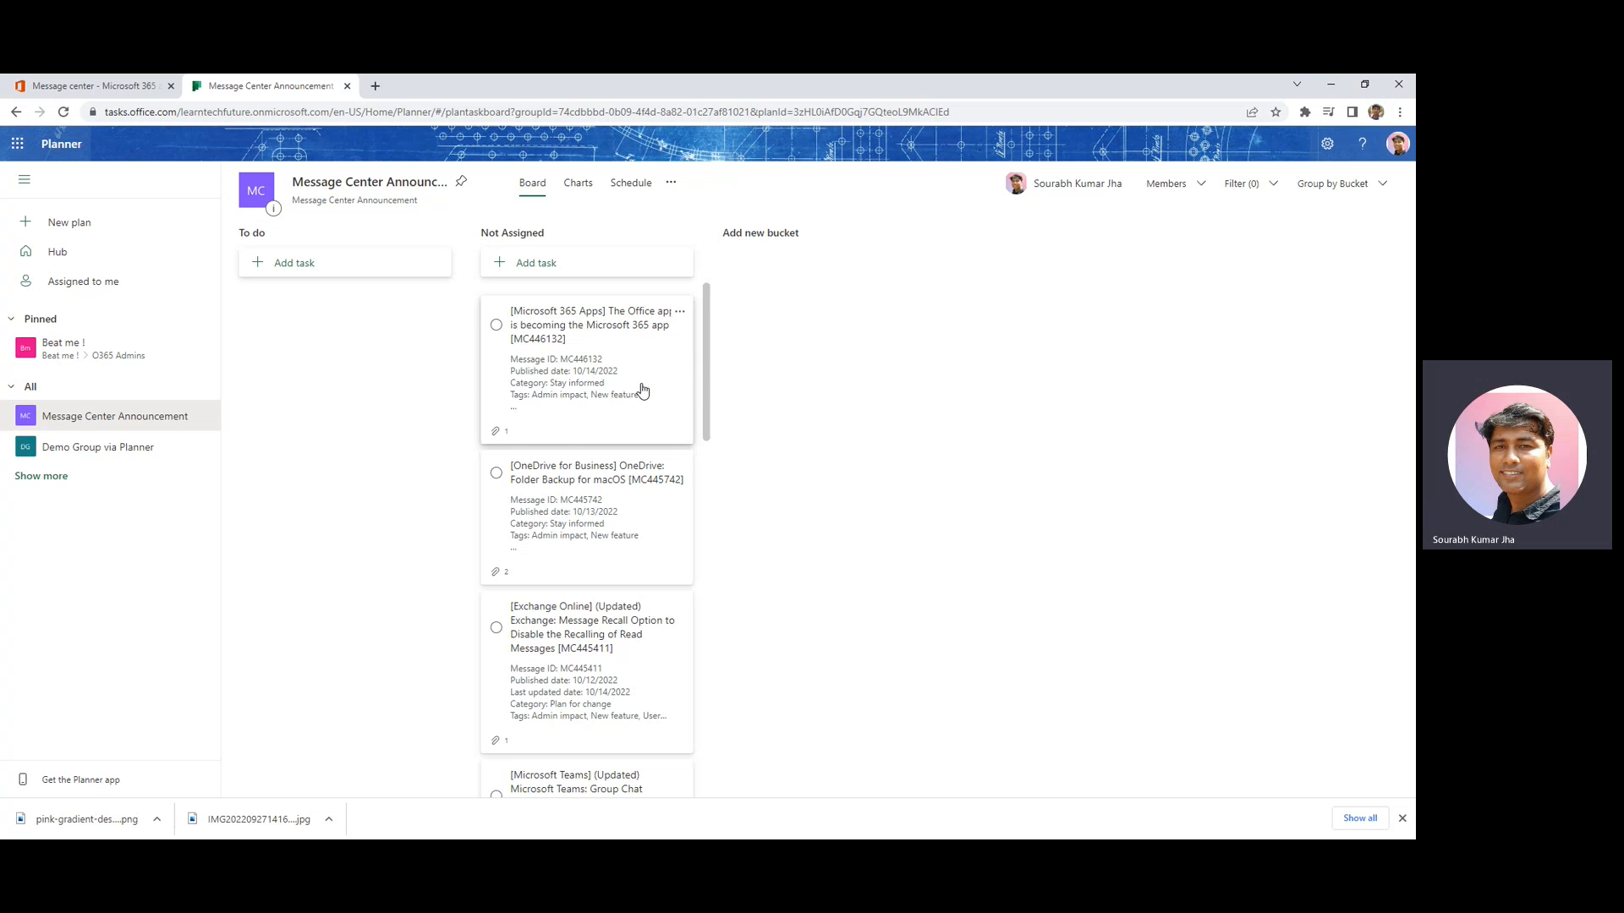
scroll(641, 468, "down", 5)
scroll(641, 471, "down", 5)
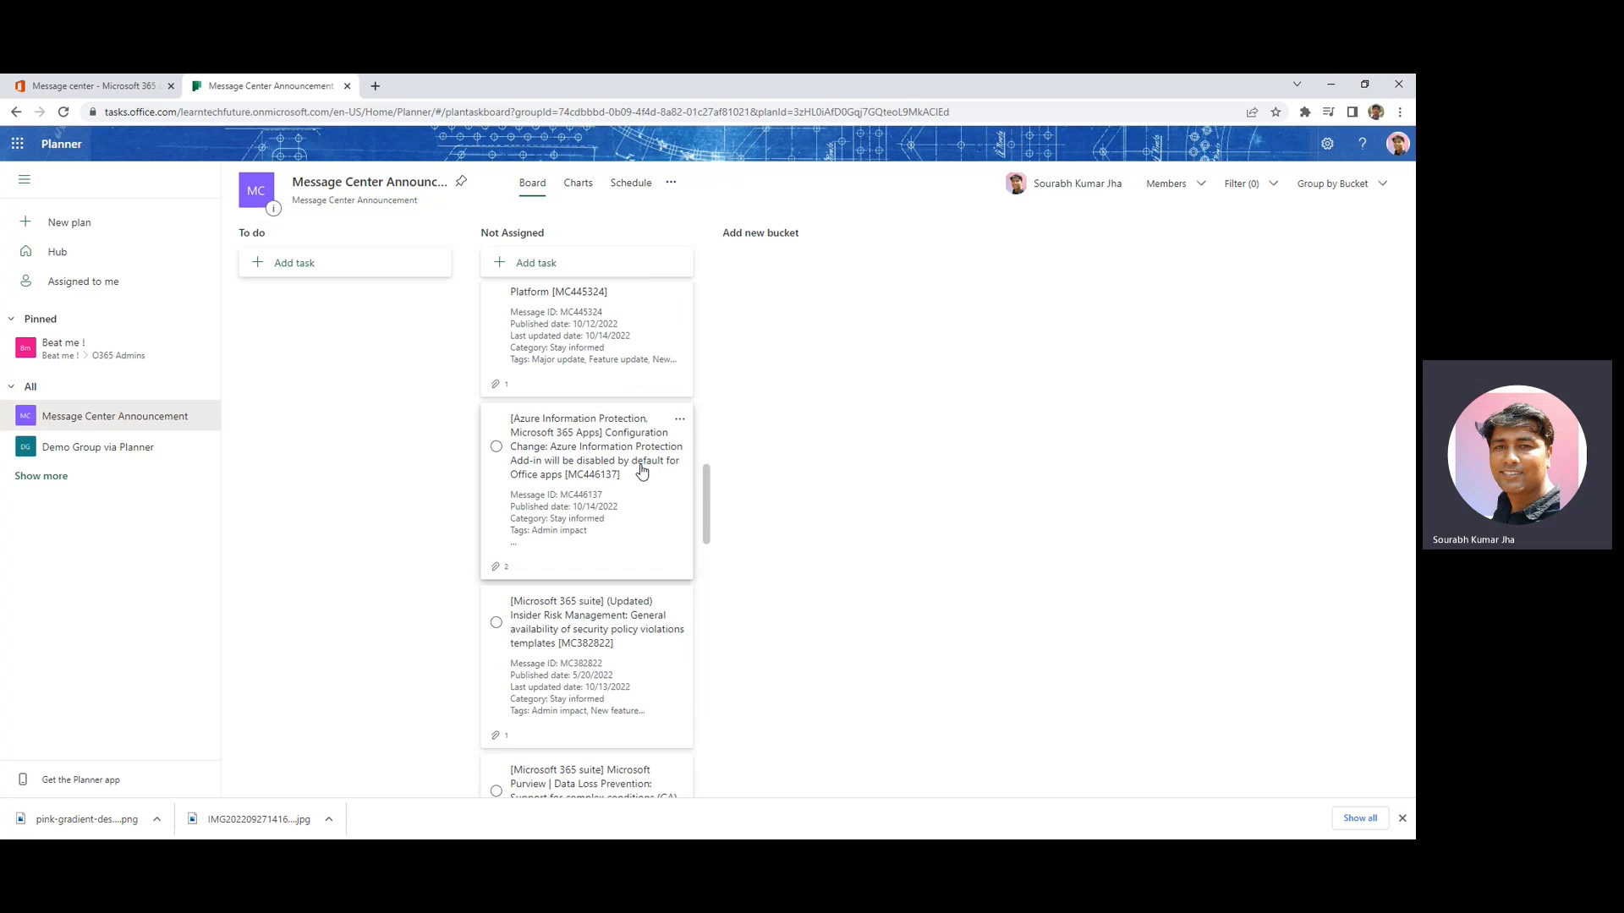
scroll(643, 469, "up", 10)
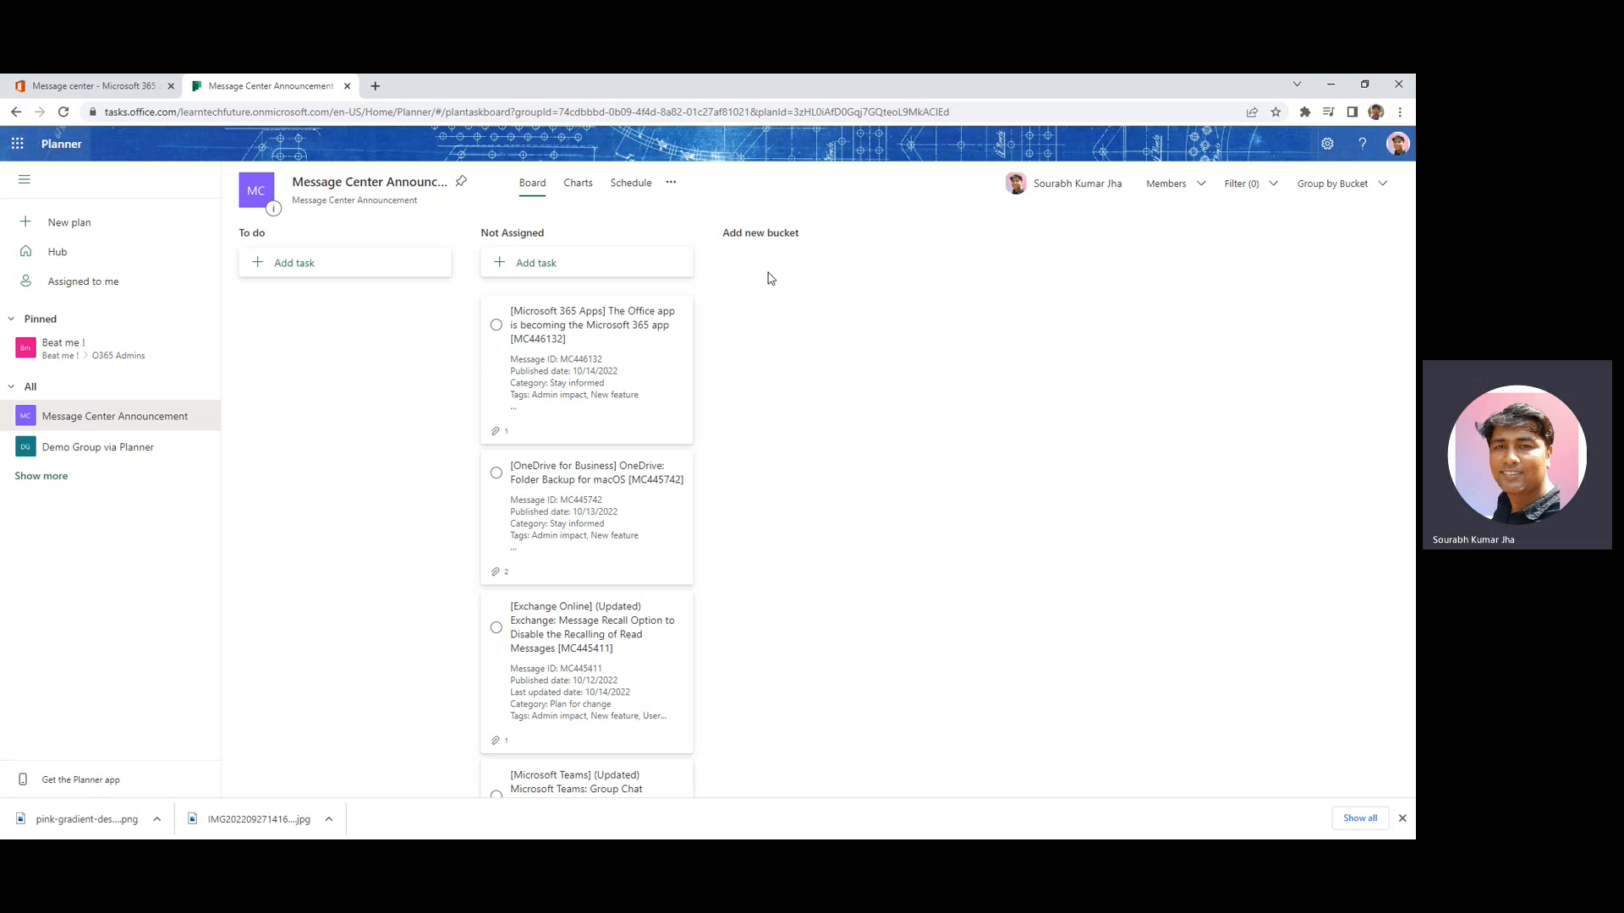
Add a bucket named Critical and move the Azure Information Protection Add-in configuration change task into it
left_click(765, 239)
type("Critical")
key("Return")
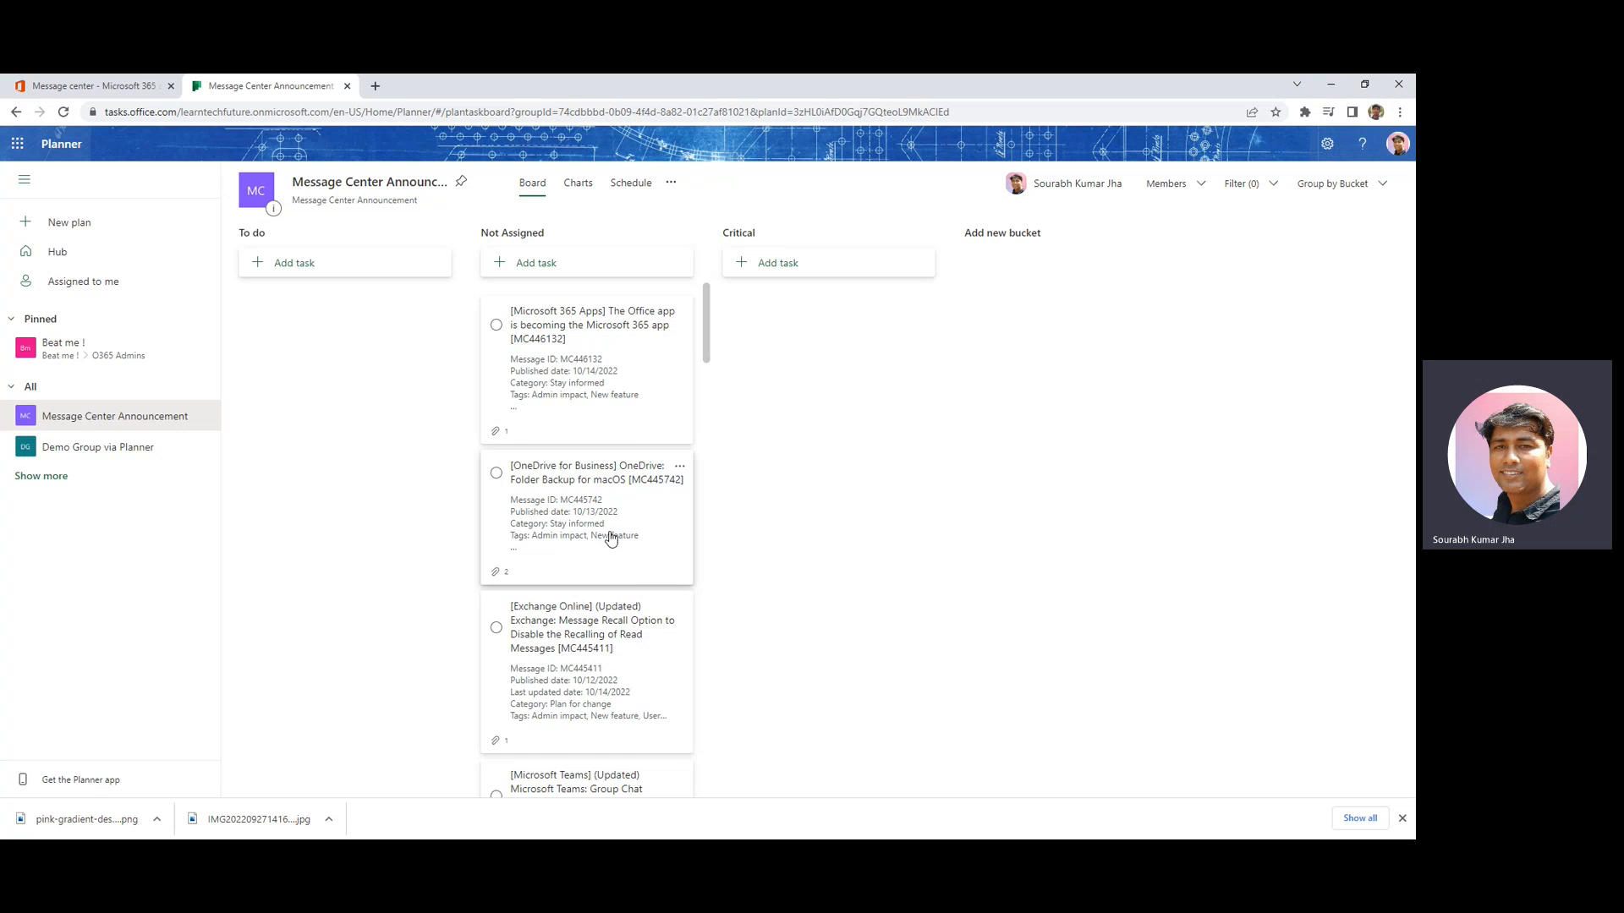
scroll(611, 539, "down", 8)
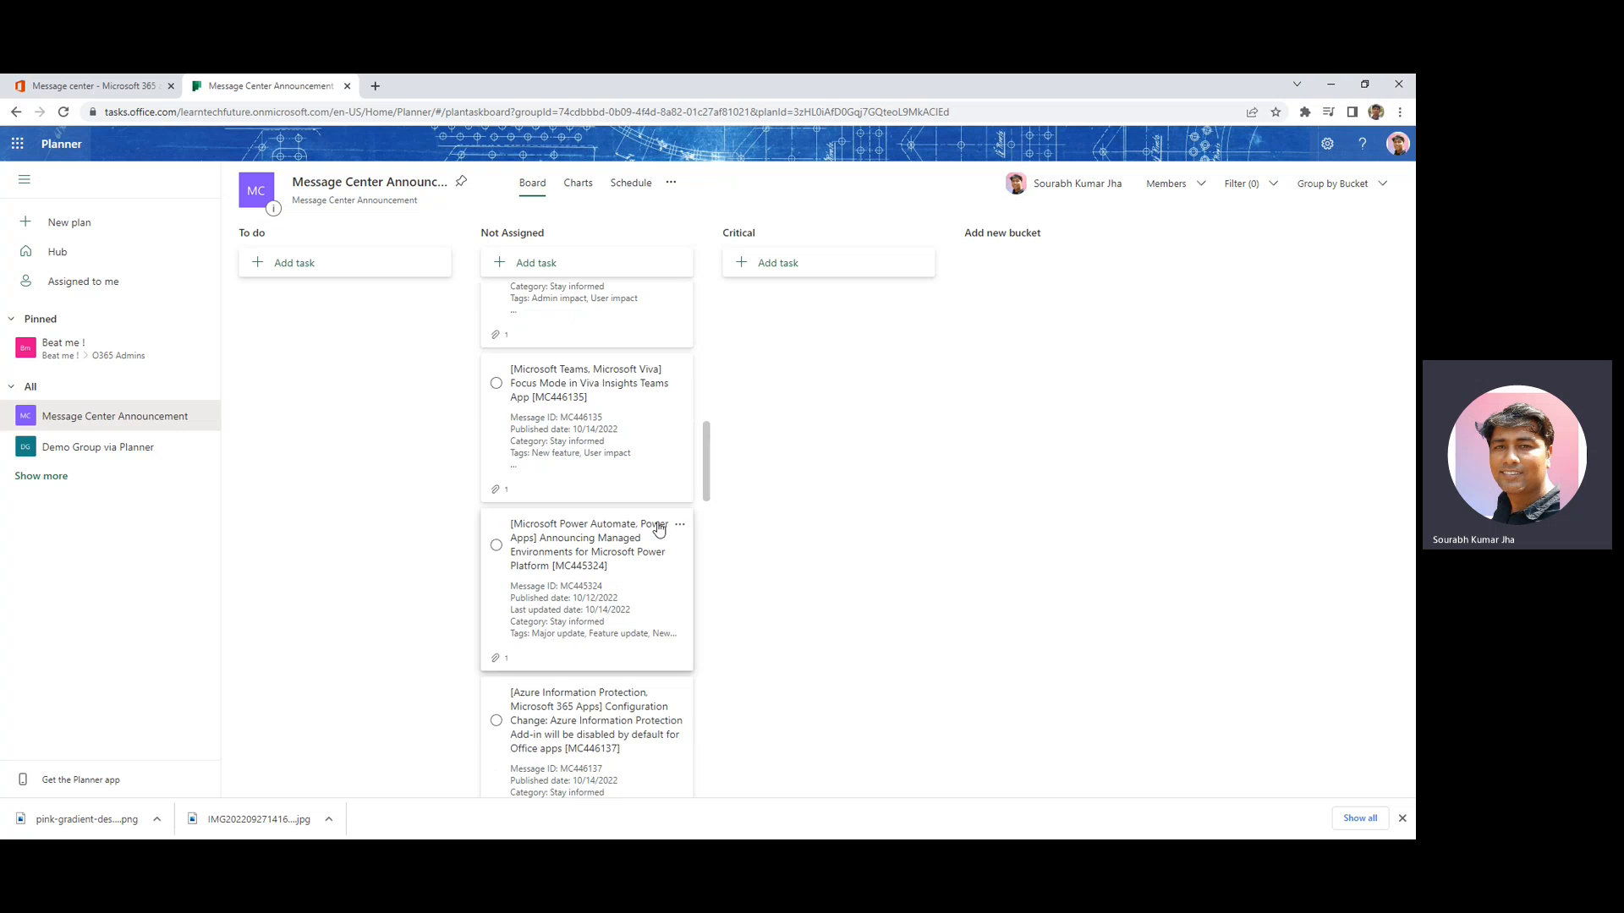
left_click_drag(585, 736, 850, 339)
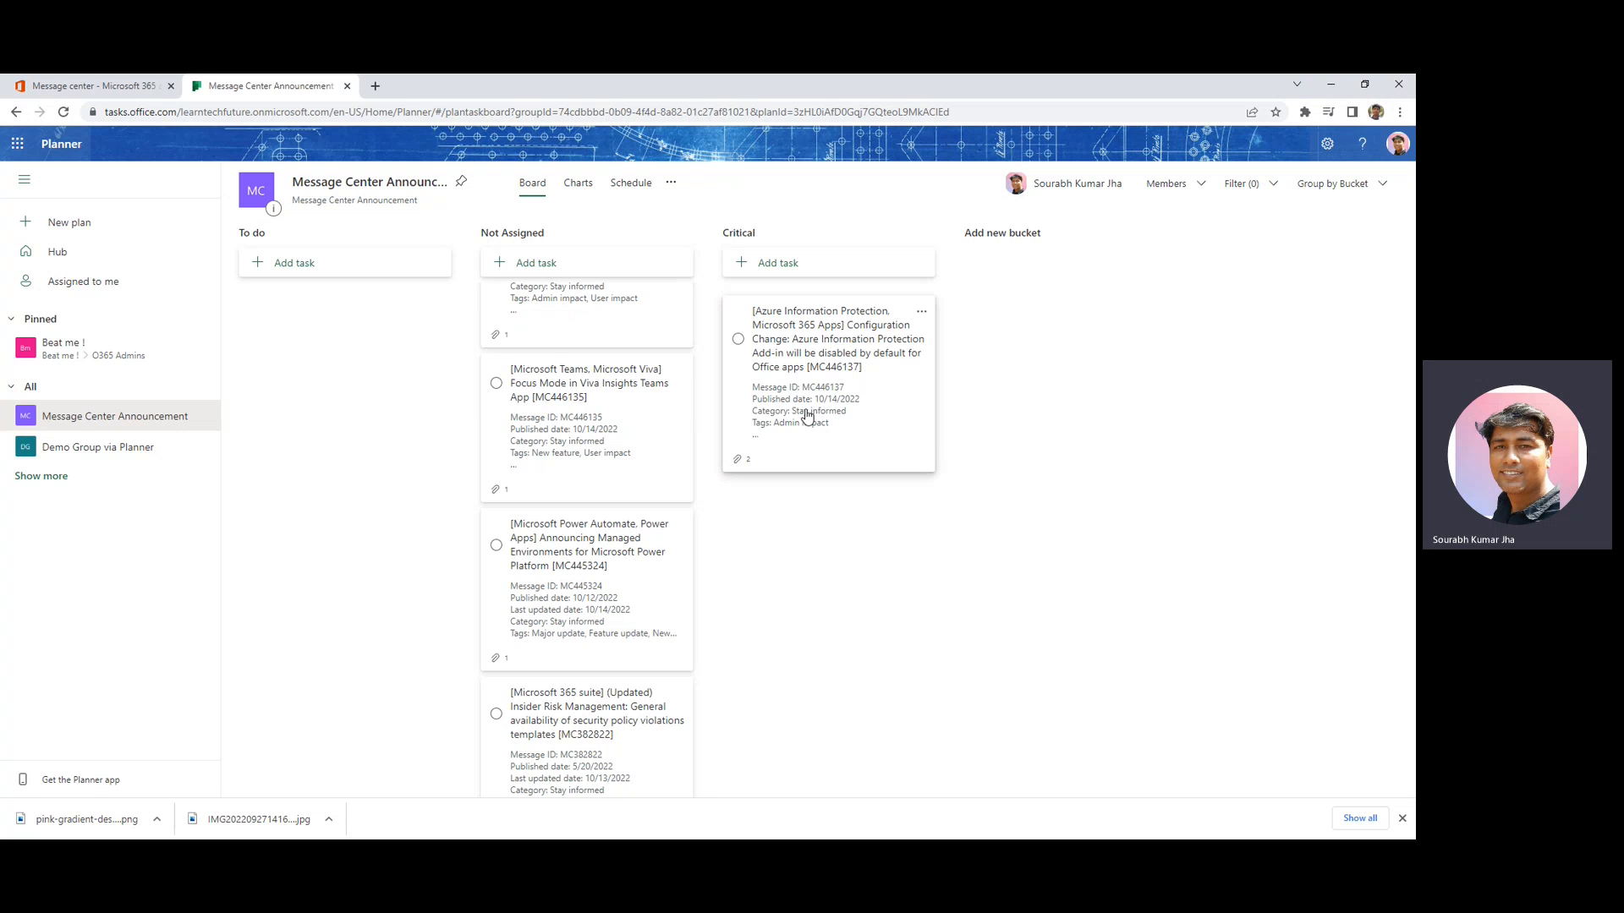
Add a bucket named Informational and move the New Insights Added to 'Meetings' People Experience Category task into it
left_click(992, 231)
type("Informatioan")
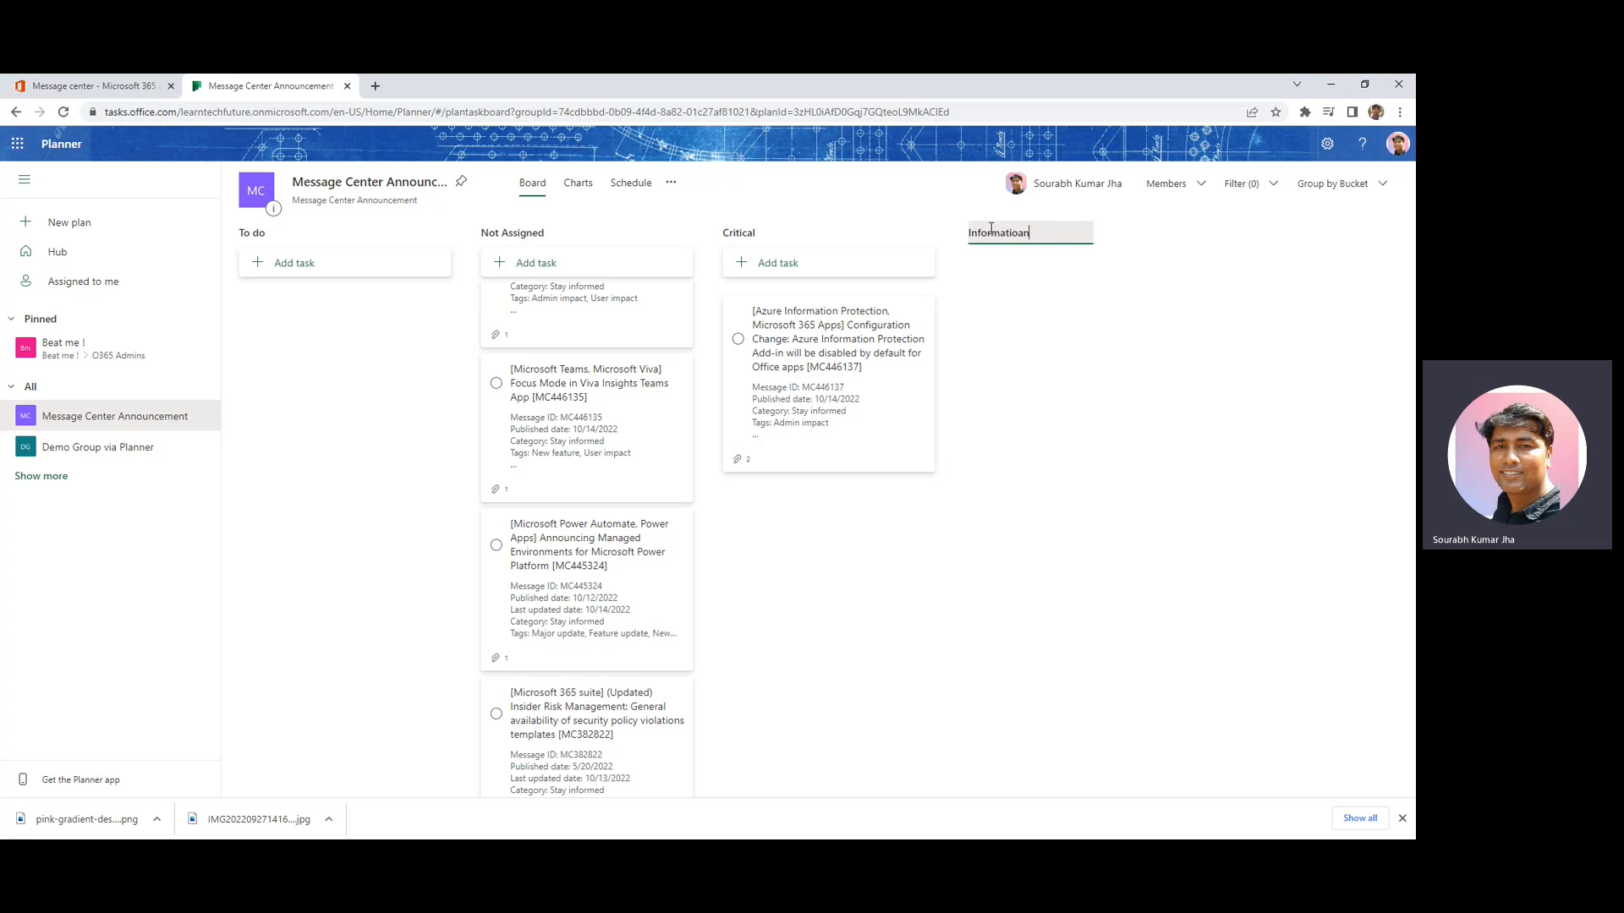
key("BackSpace")
key("BackSpace")
type("on")
key("Return")
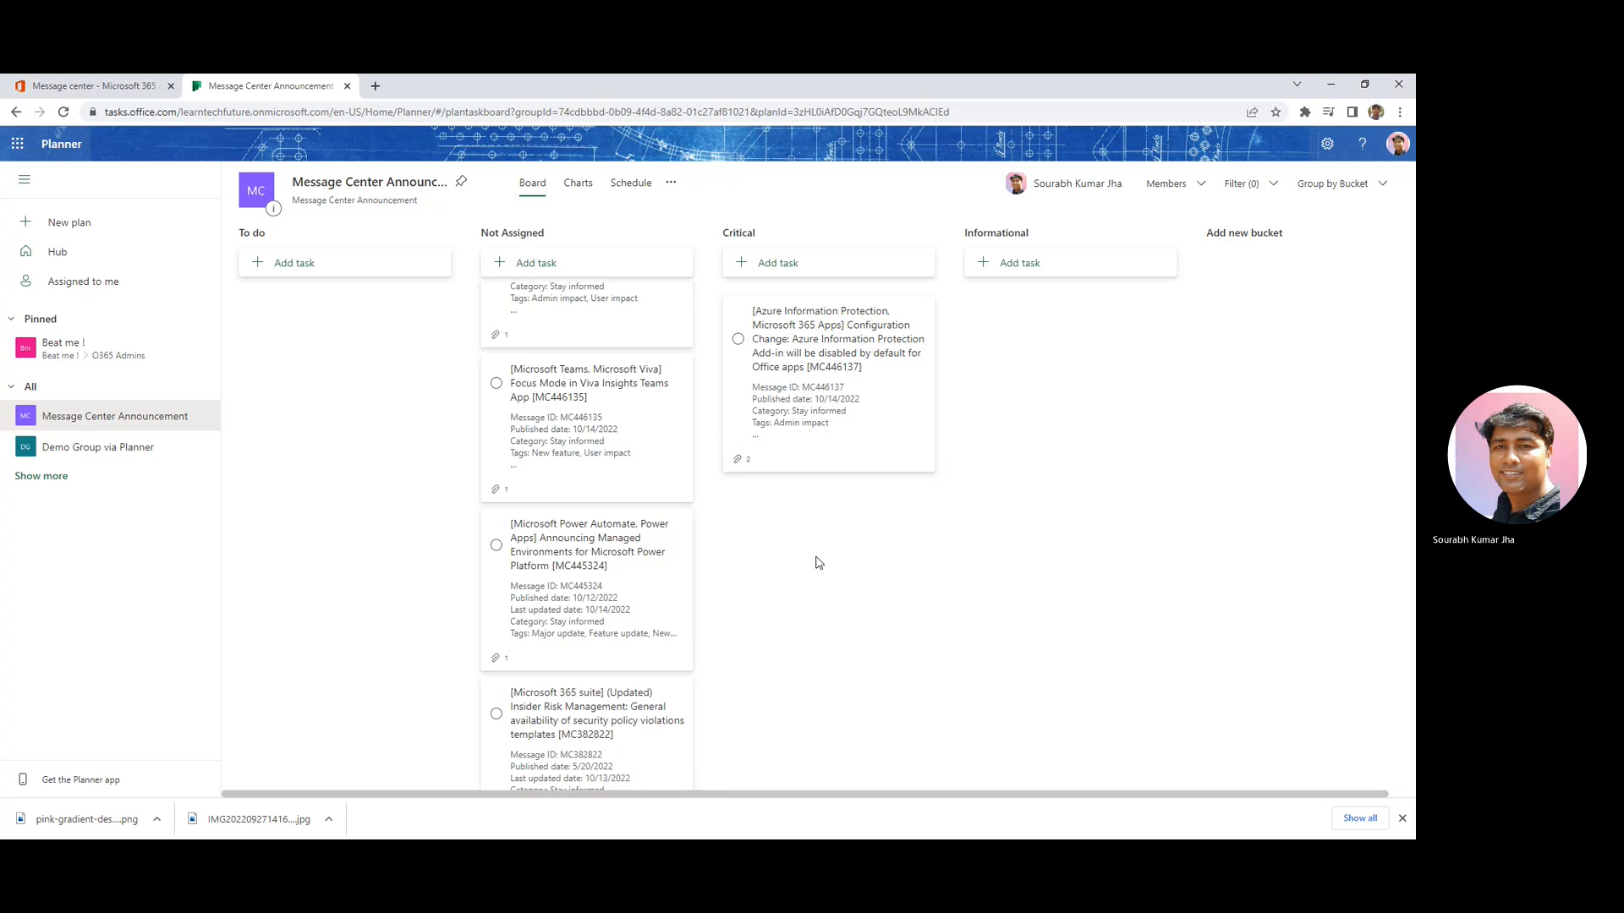
scroll(543, 568, "down", 3)
left_click_drag(545, 571, 1024, 338)
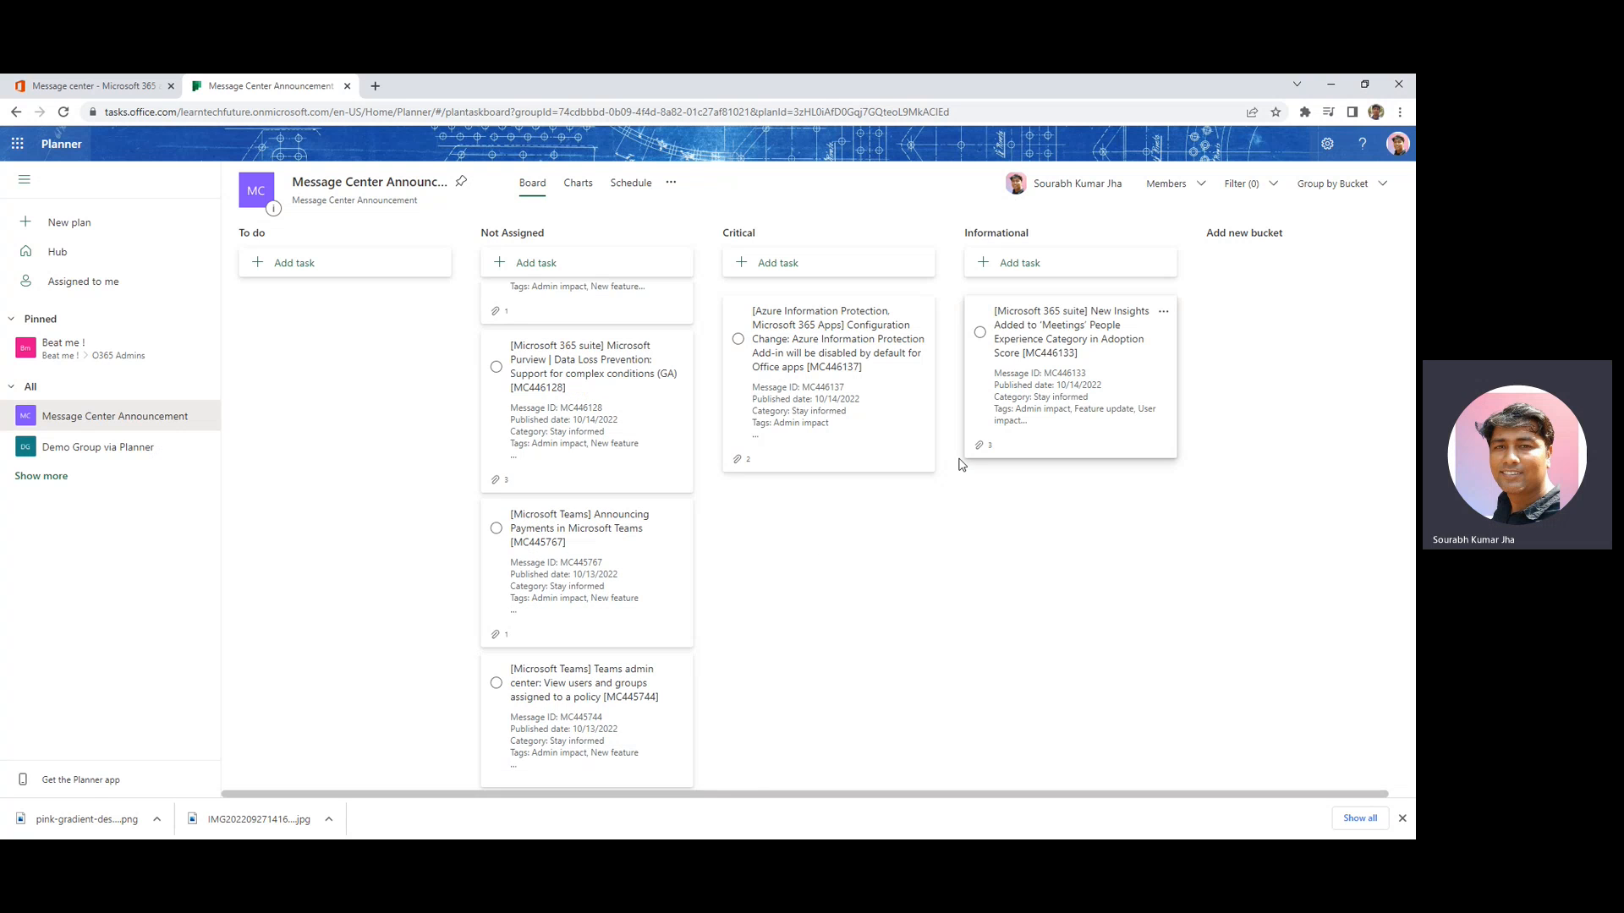
Mark the Azure Information Protection task in the Critical bucket as complete and expand that bucket's completed tasks
left_click(736, 340)
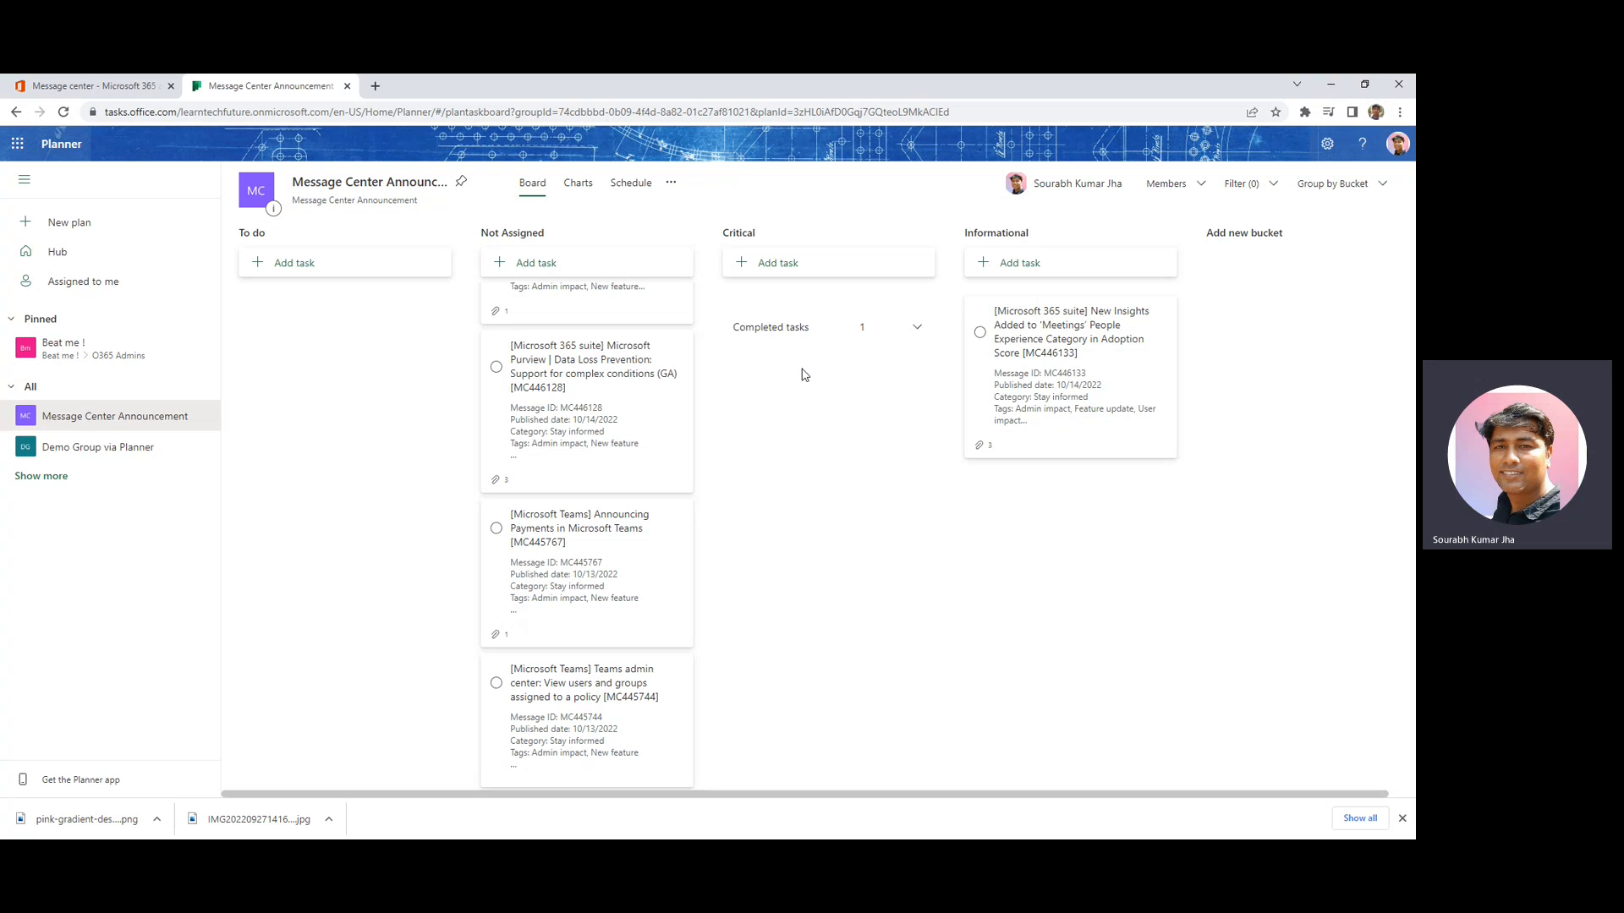
left_click(901, 340)
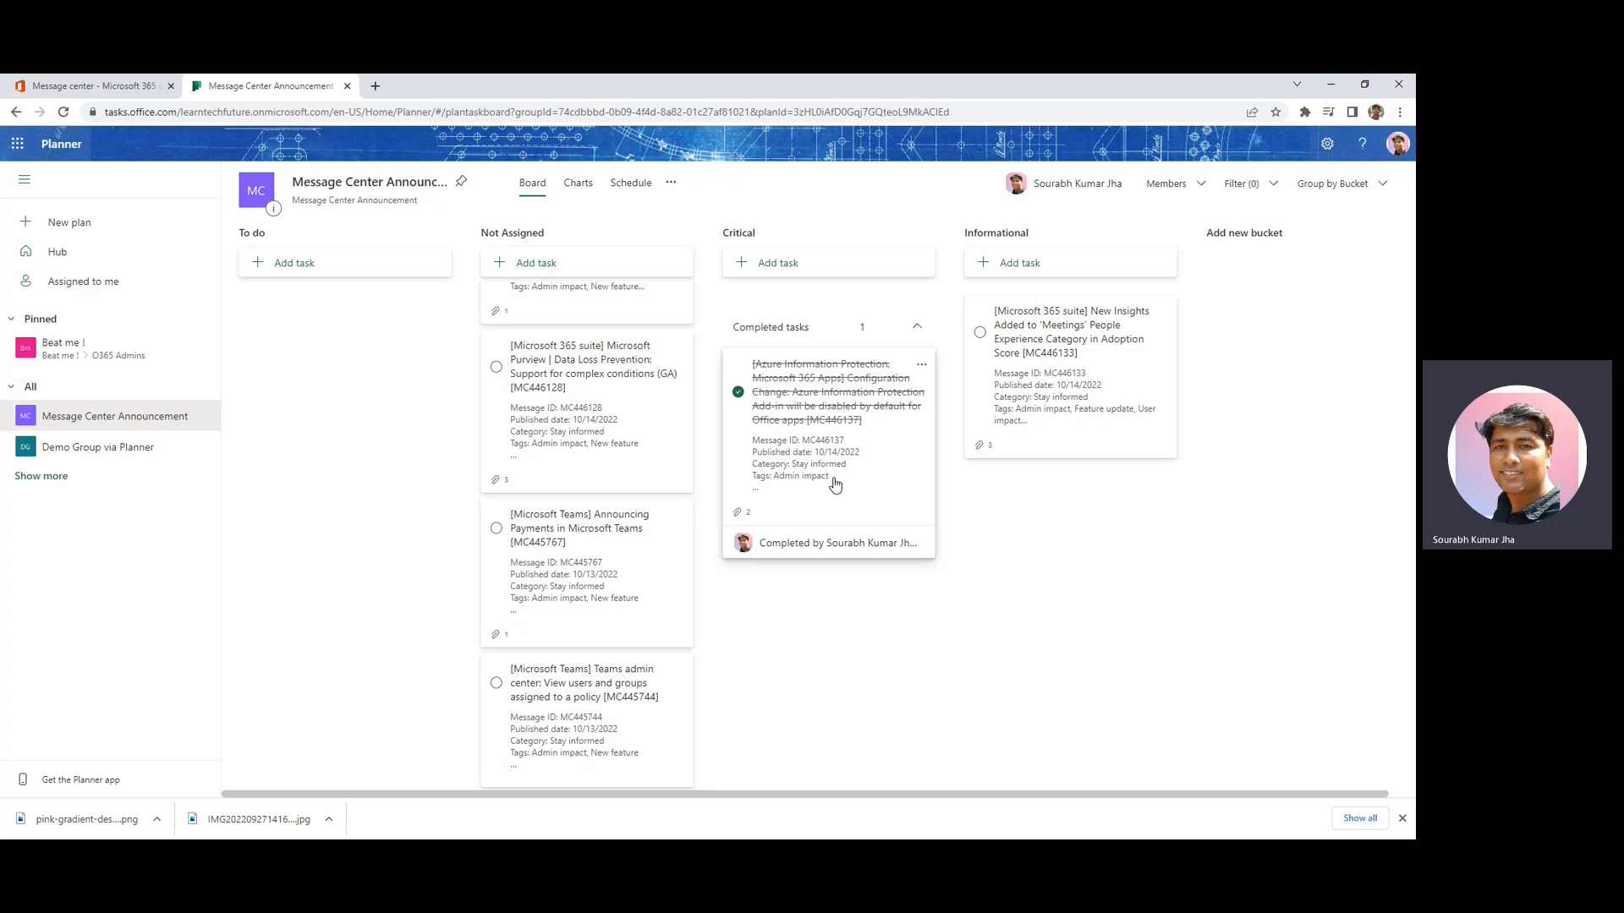
Look through the remaining synced tasks in the Not Assigned bucket and compare the plan board with the admin center's Planner syncing details
scroll(545, 433, "down", 2)
scroll(549, 431, "down", 10)
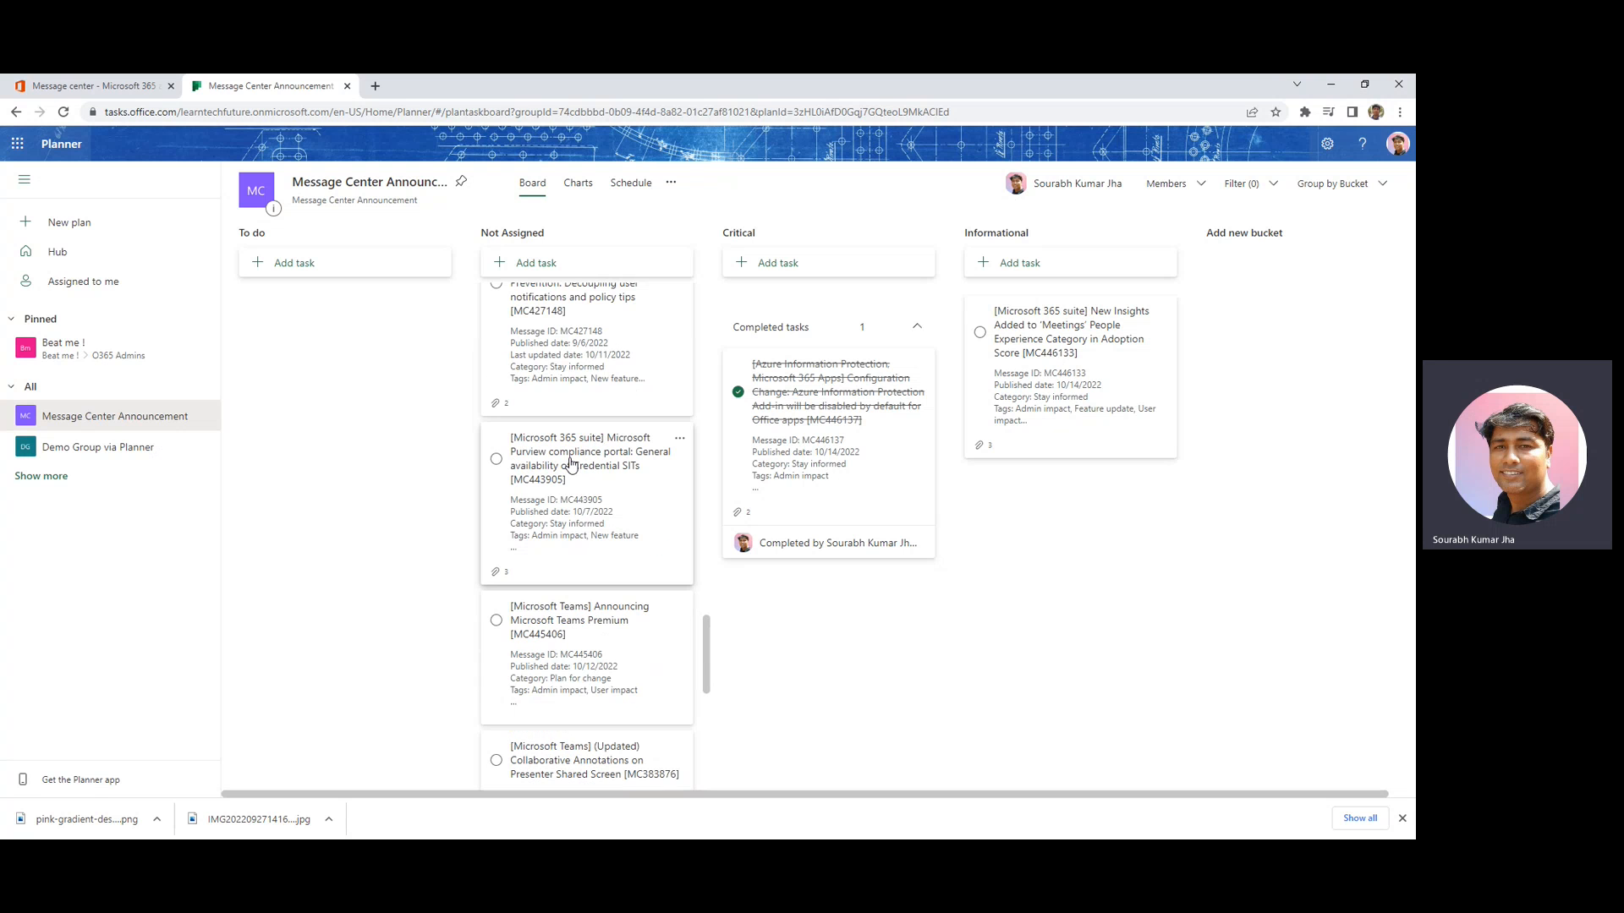
scroll(572, 463, "up", 12)
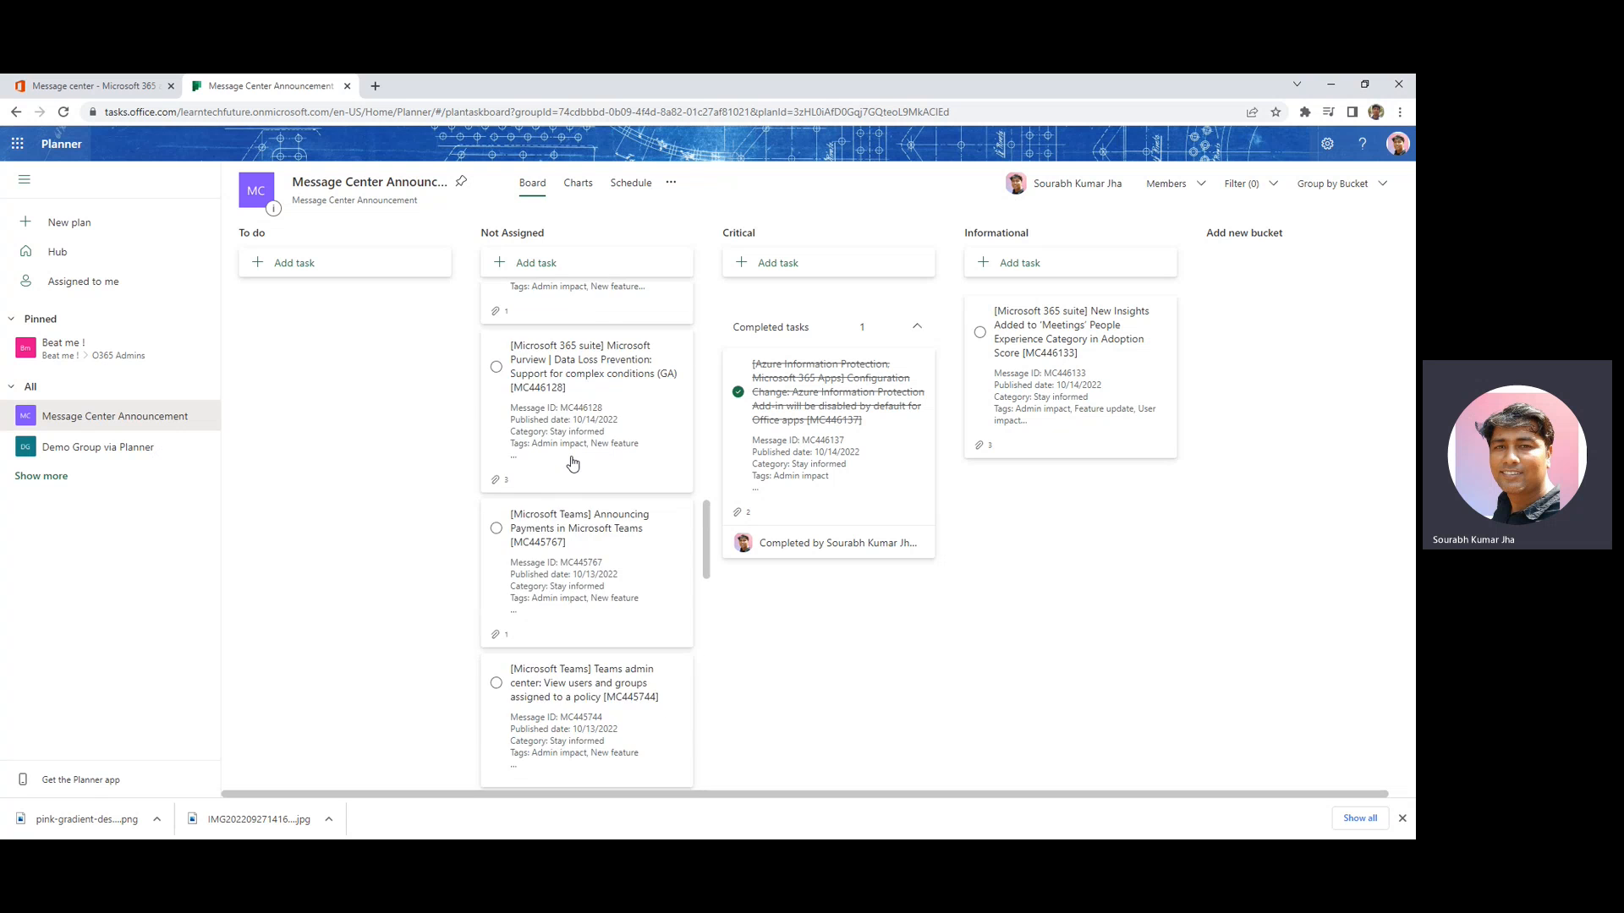
scroll(572, 463, "up", 8)
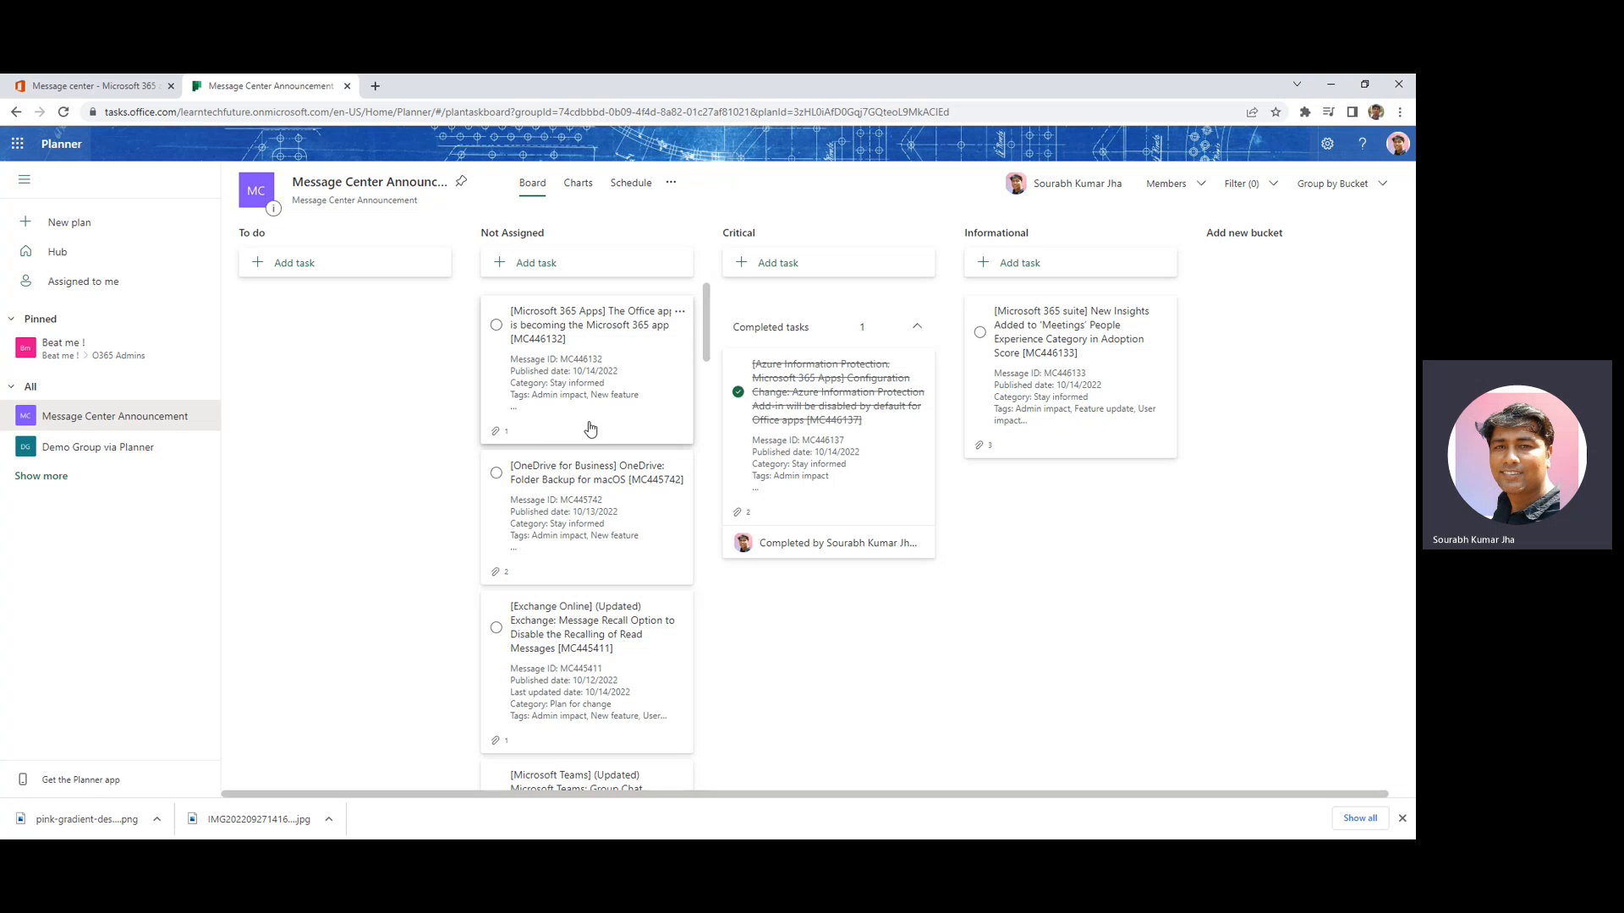
scroll(590, 432, "down", 15)
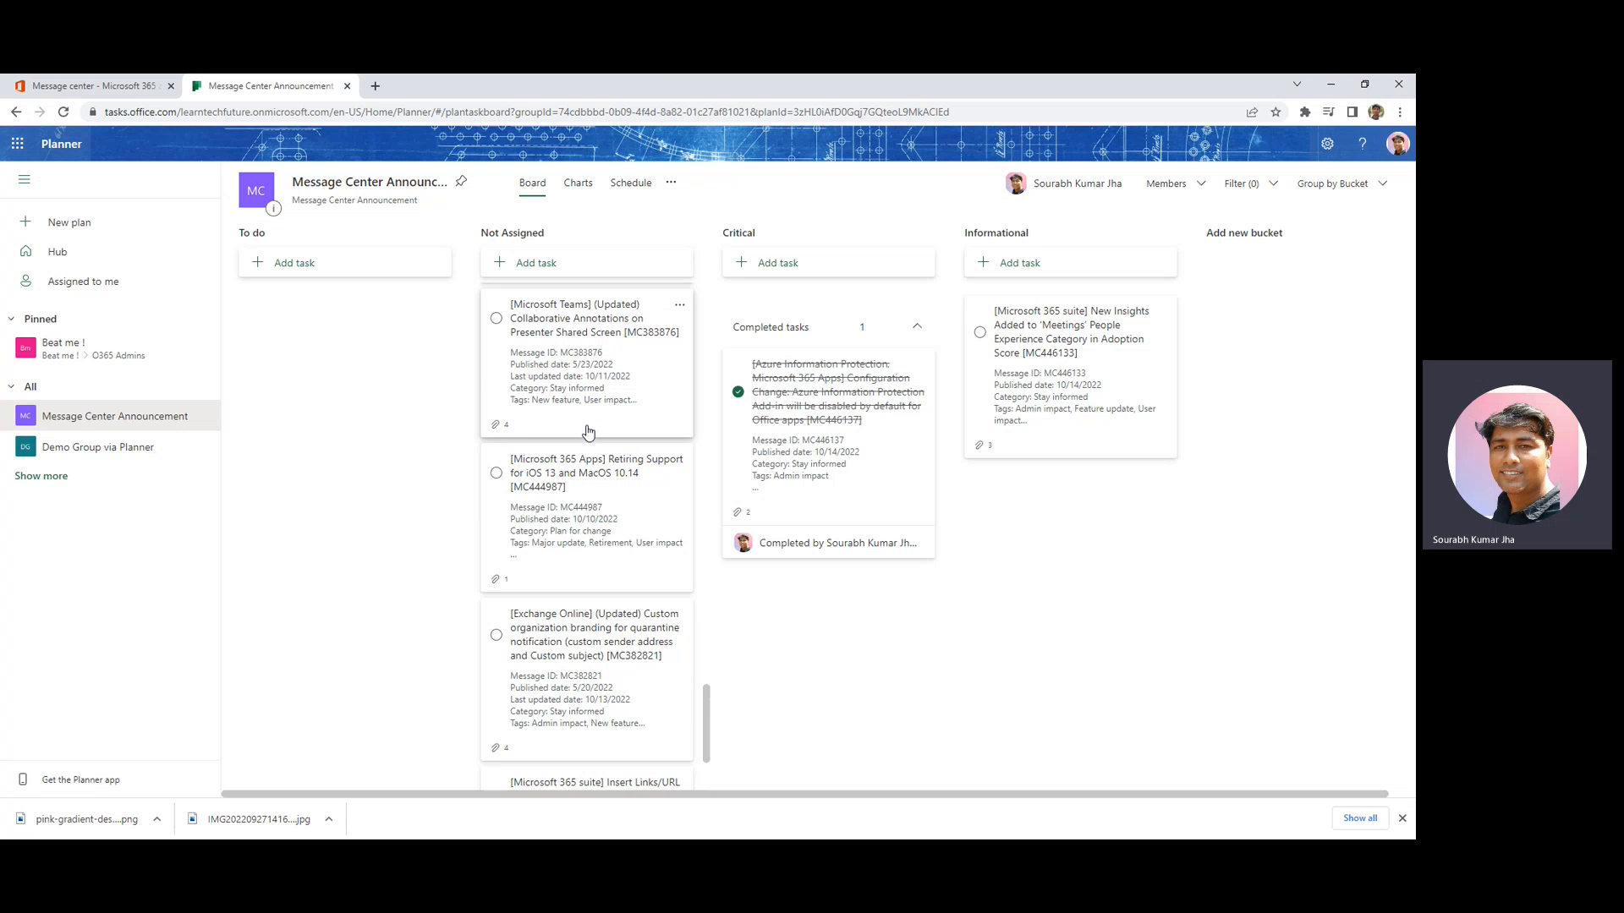
scroll(588, 432, "down", 2)
scroll(590, 429, "up", 12)
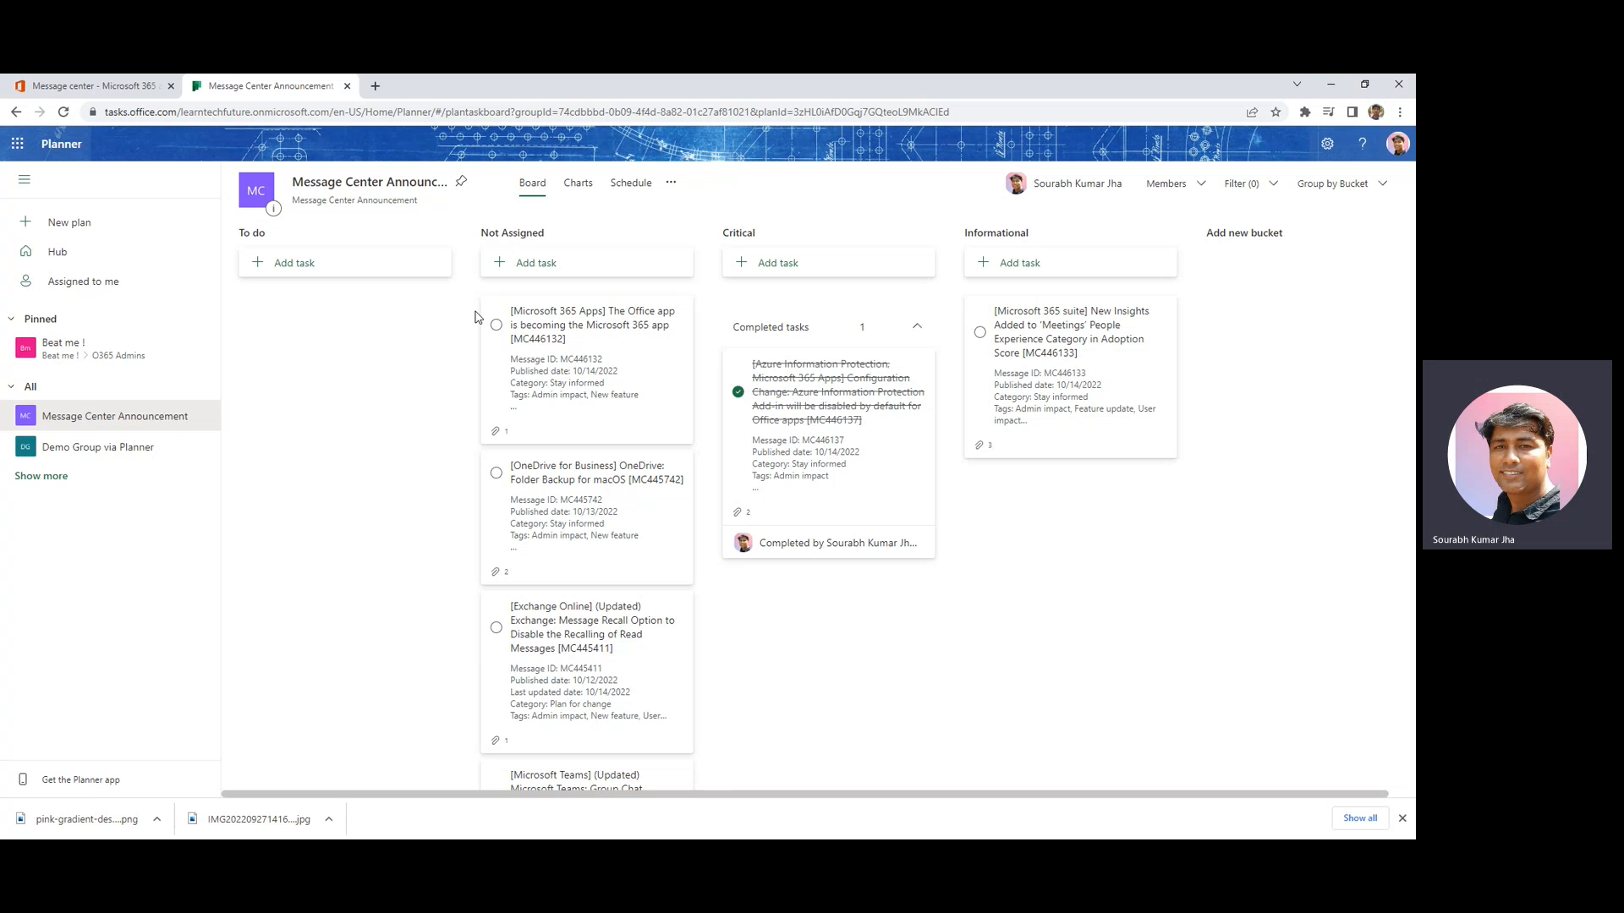
left_click(59, 90)
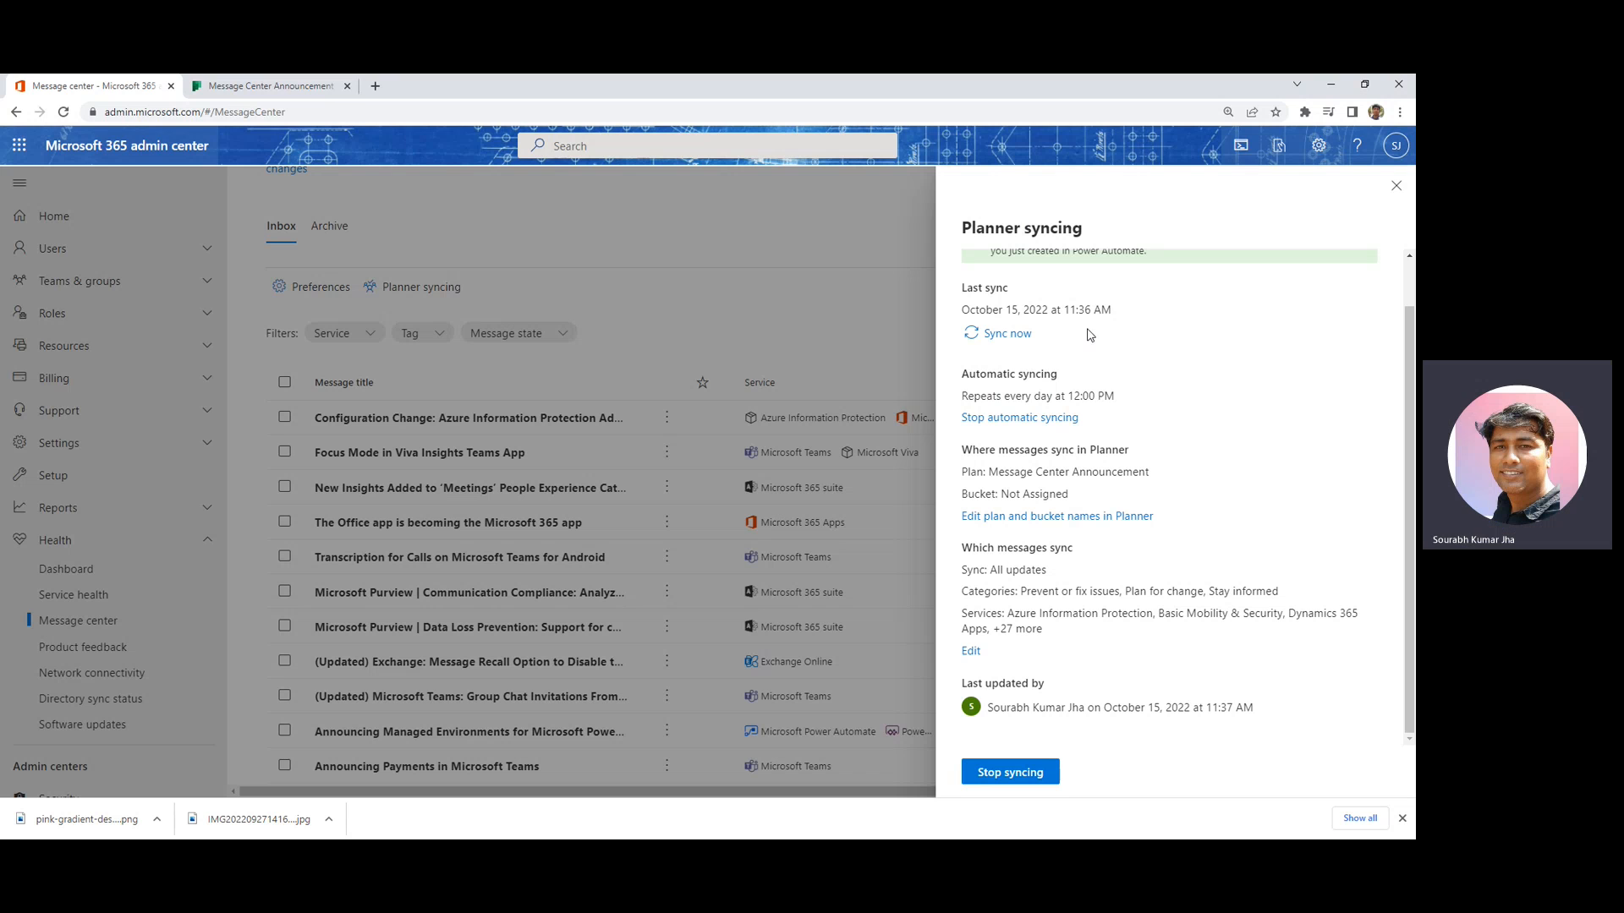
left_click(277, 87)
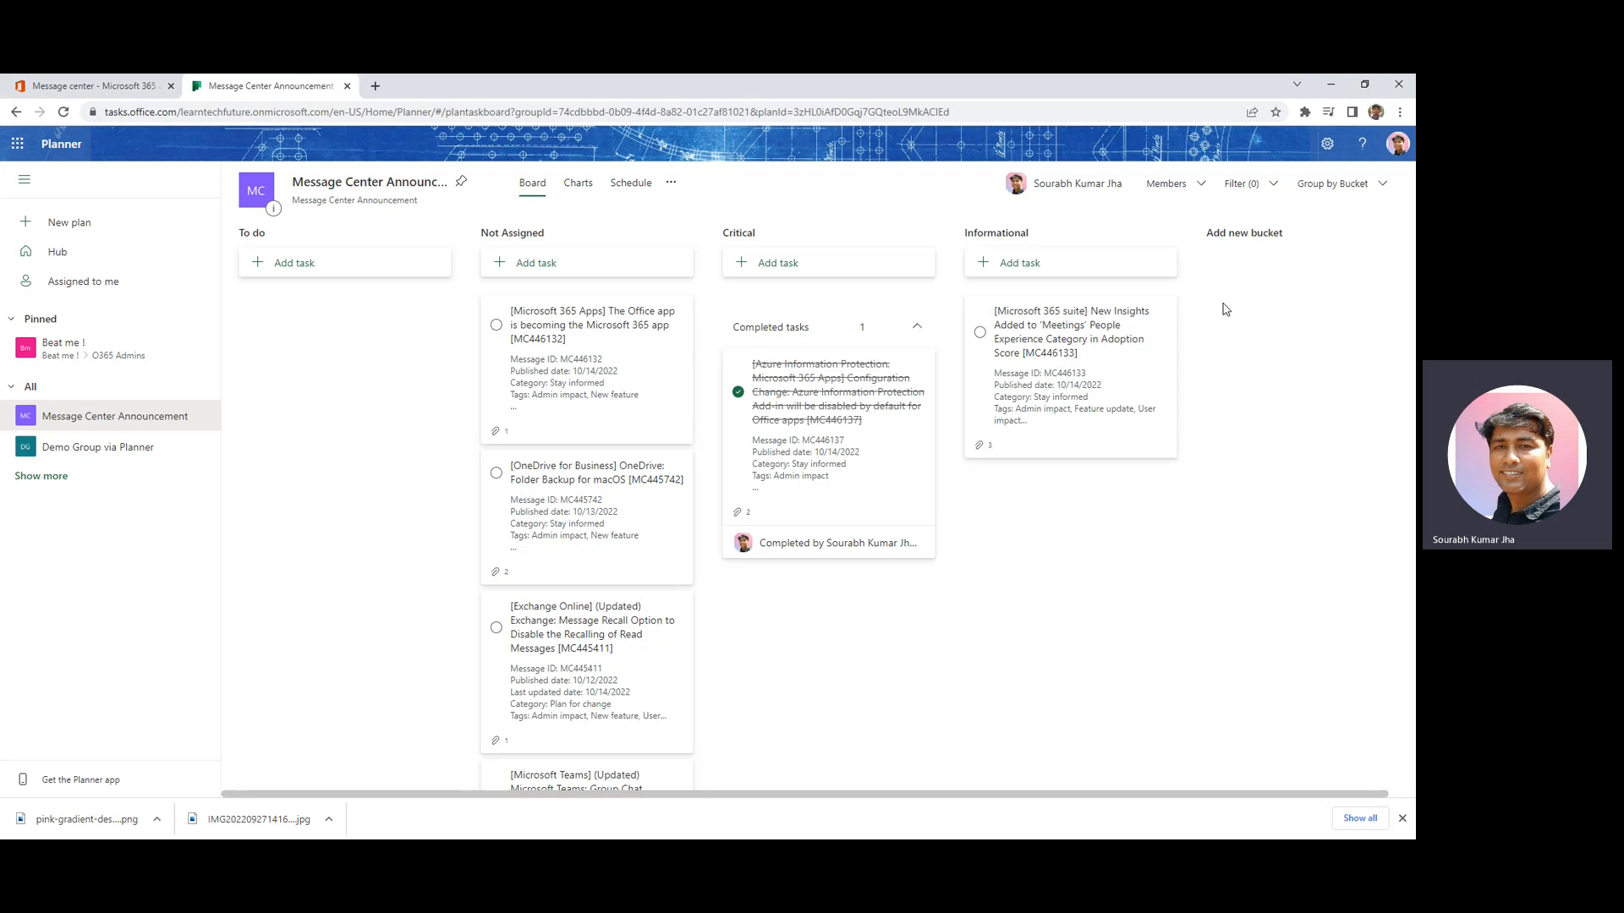
Return to the Microsoft 365 admin center and stop syncing Message center messages to Planner, accepting the confirmation
left_click(88, 87)
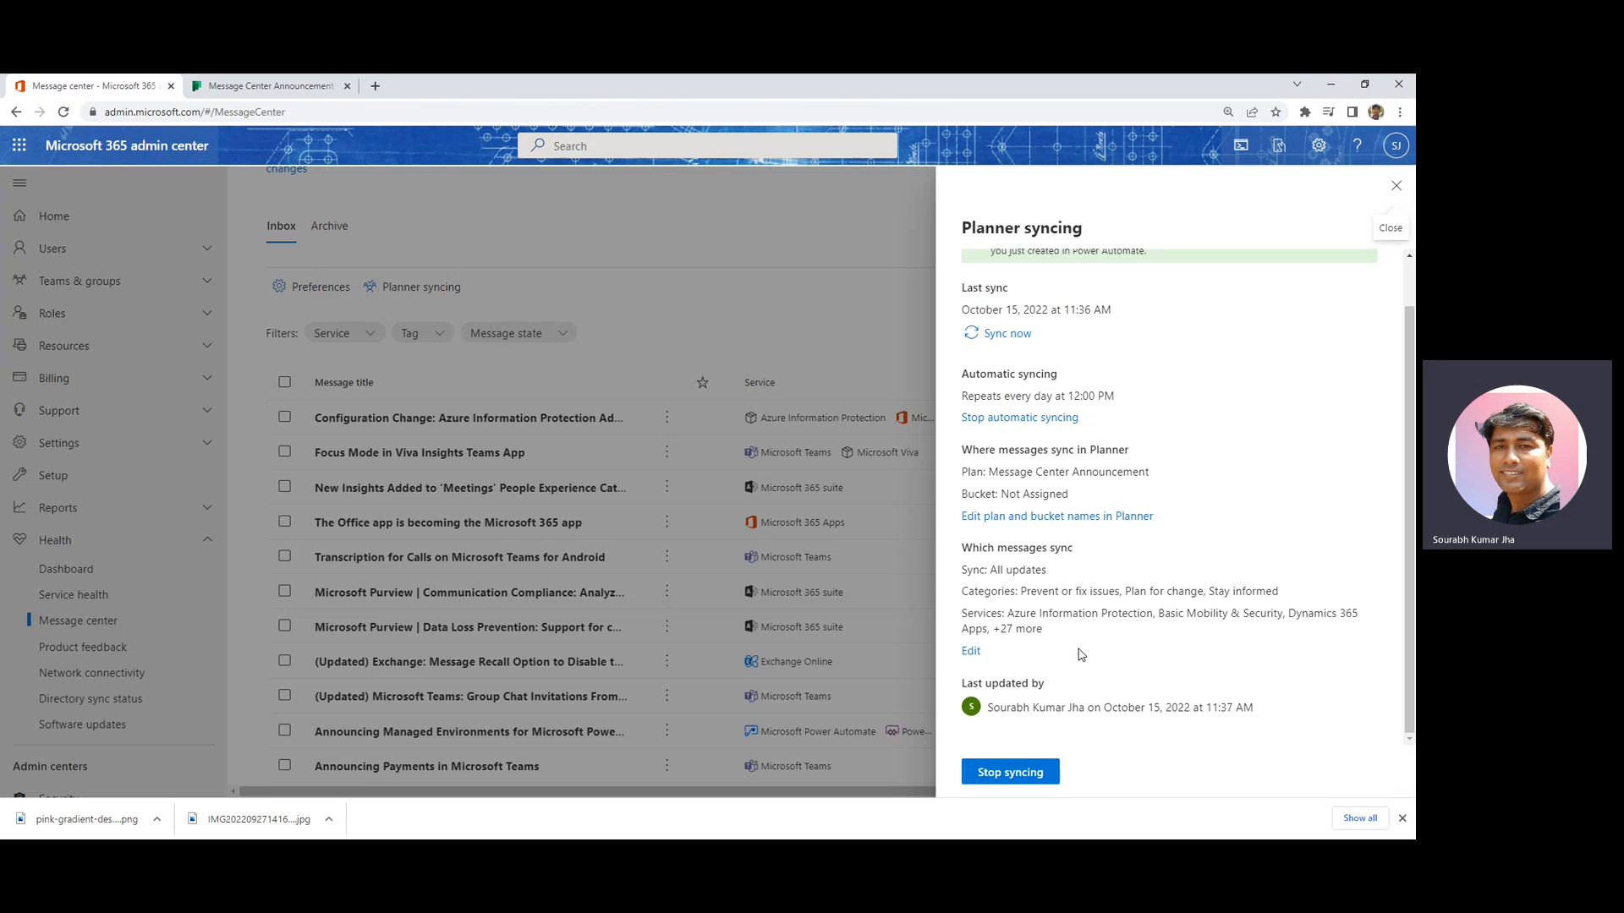
left_click(1006, 774)
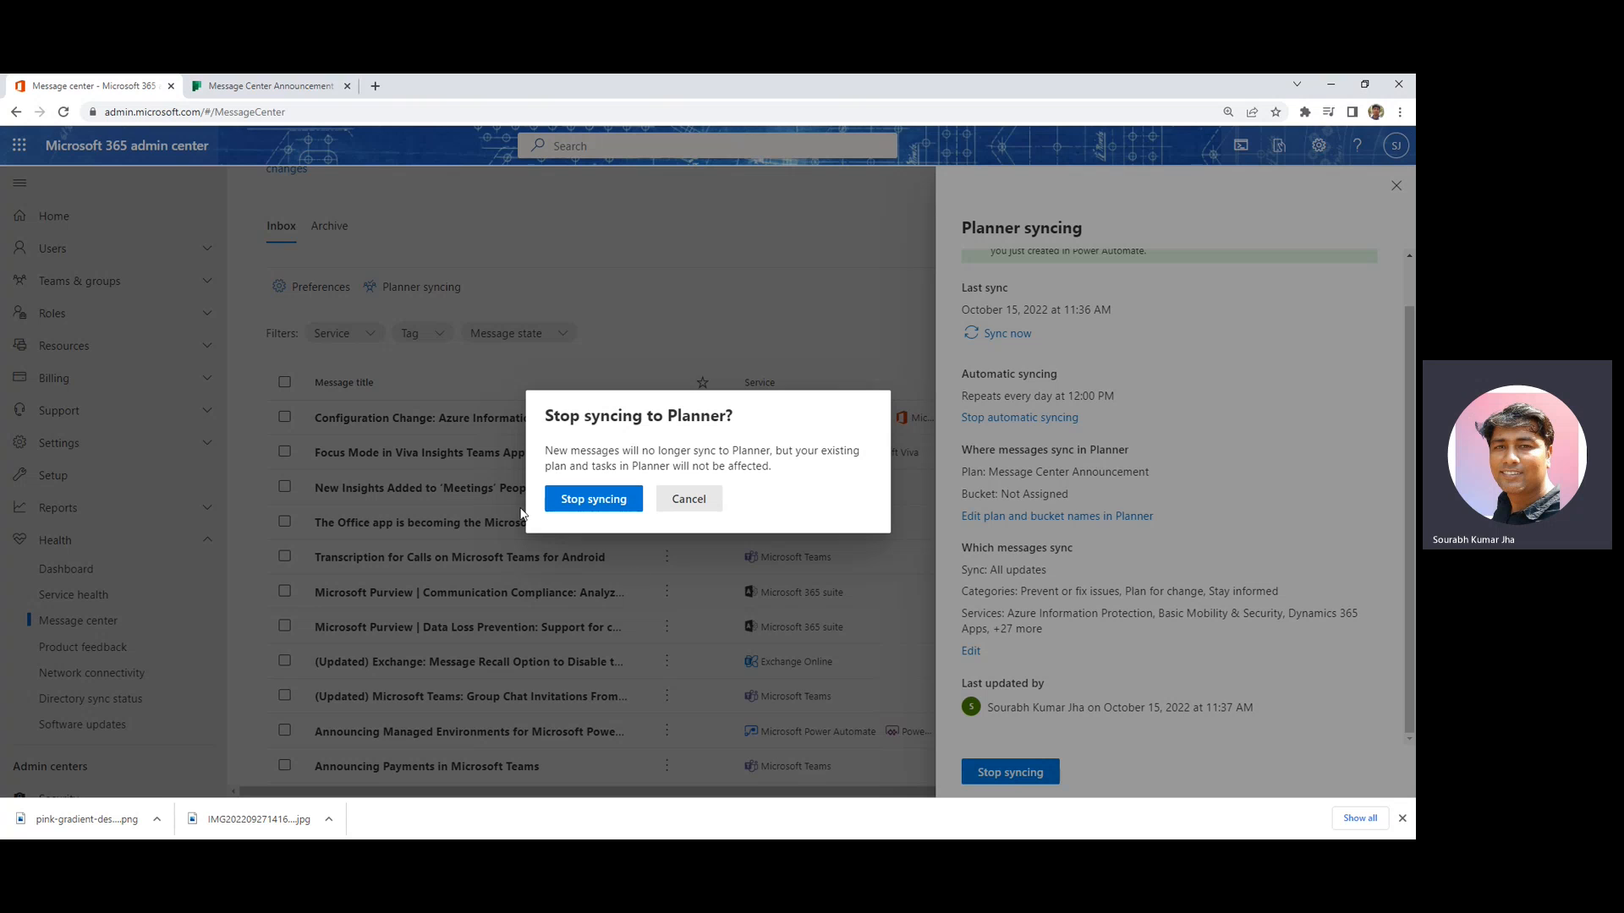
left_click_drag(568, 466, 837, 485)
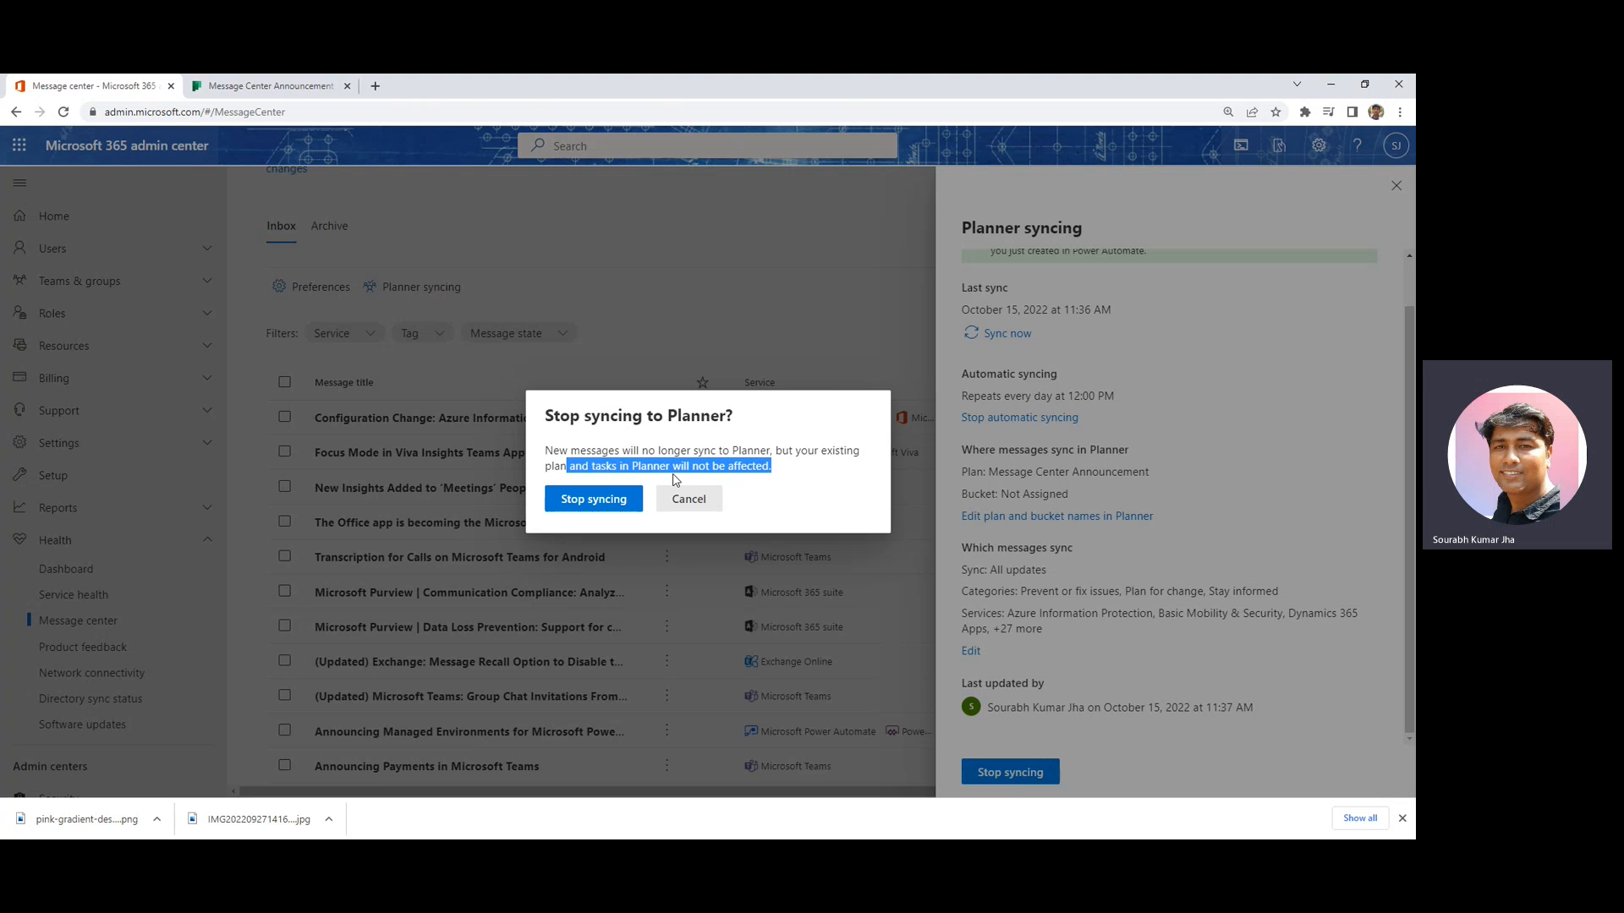
left_click(592, 500)
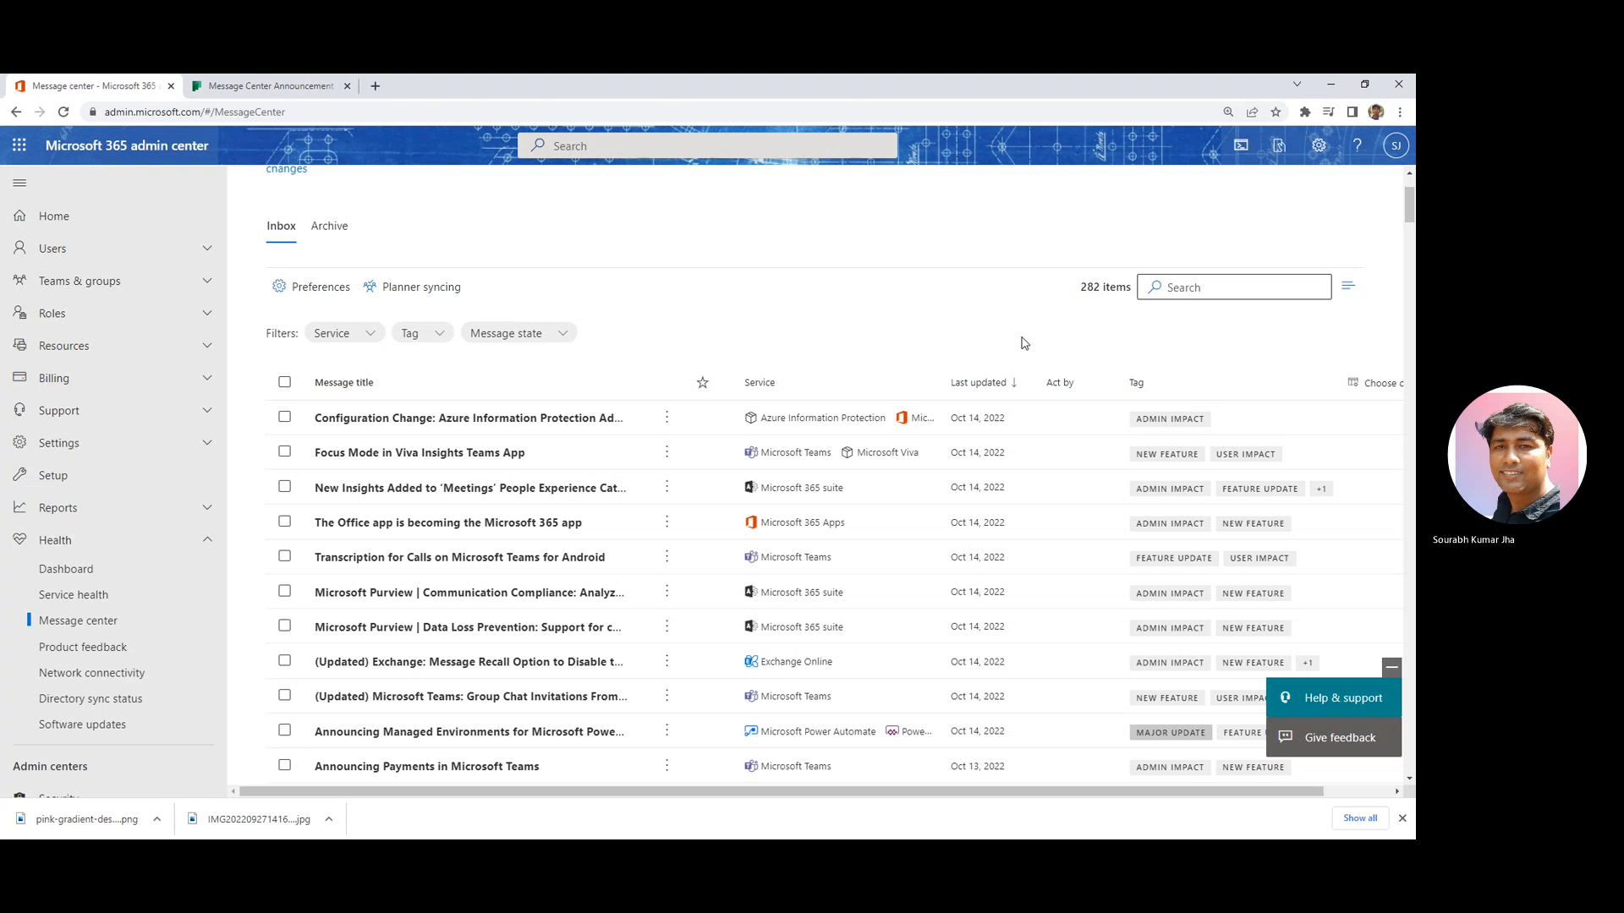
Reopen Planner syncing from the Message center and read its introduction on task creation, product and category choices, and task assignment
left_click(420, 290)
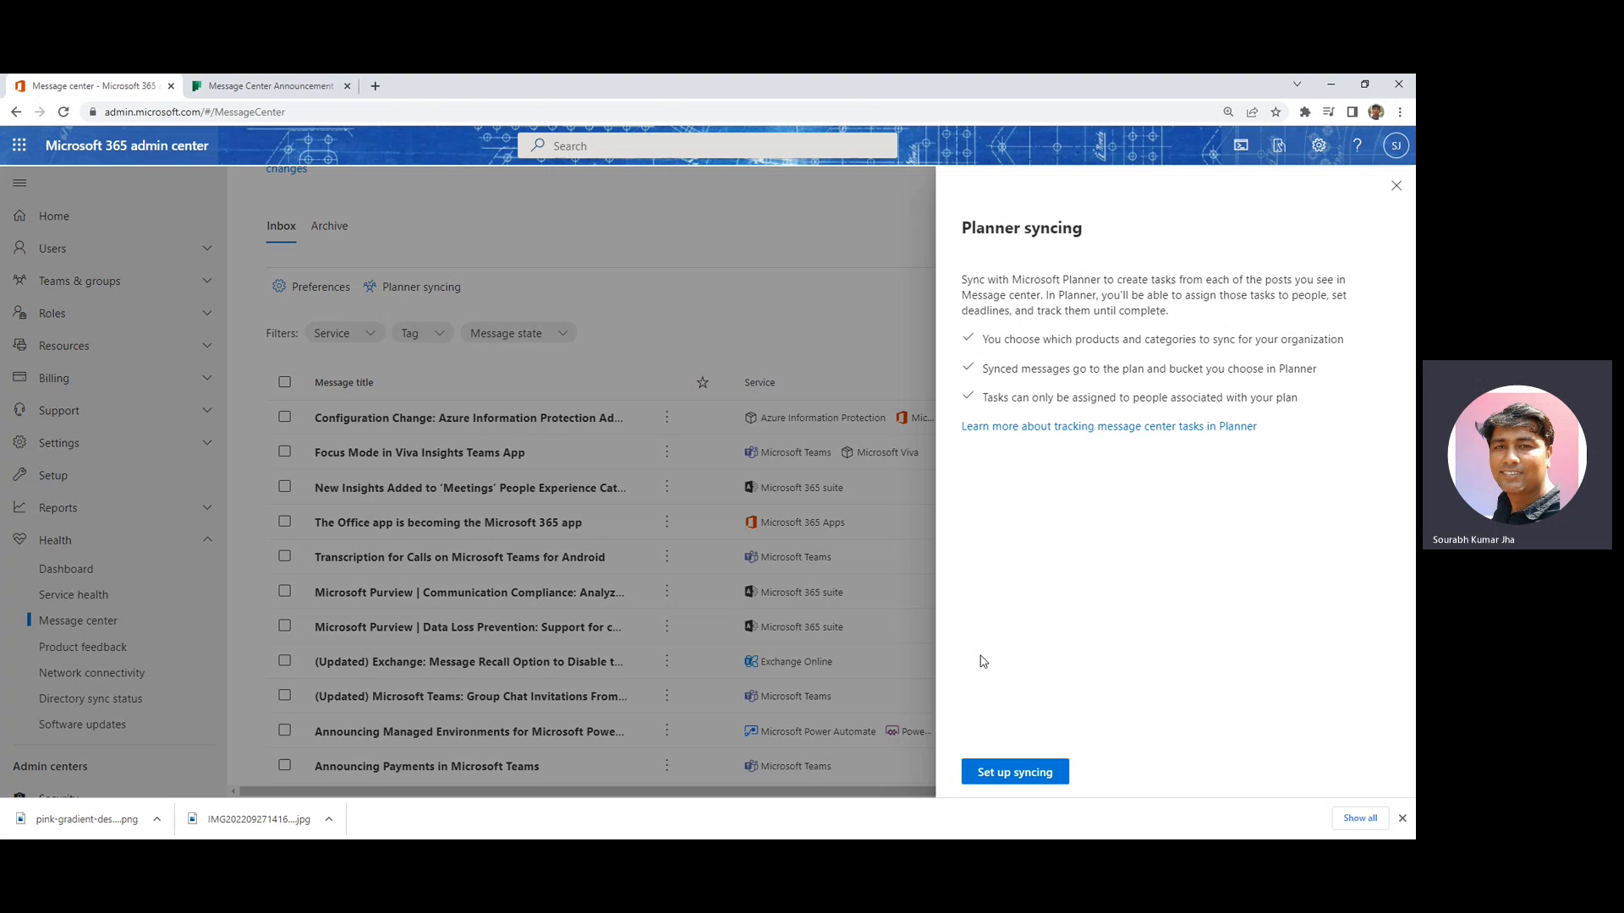
left_click_drag(962, 279, 1353, 392)
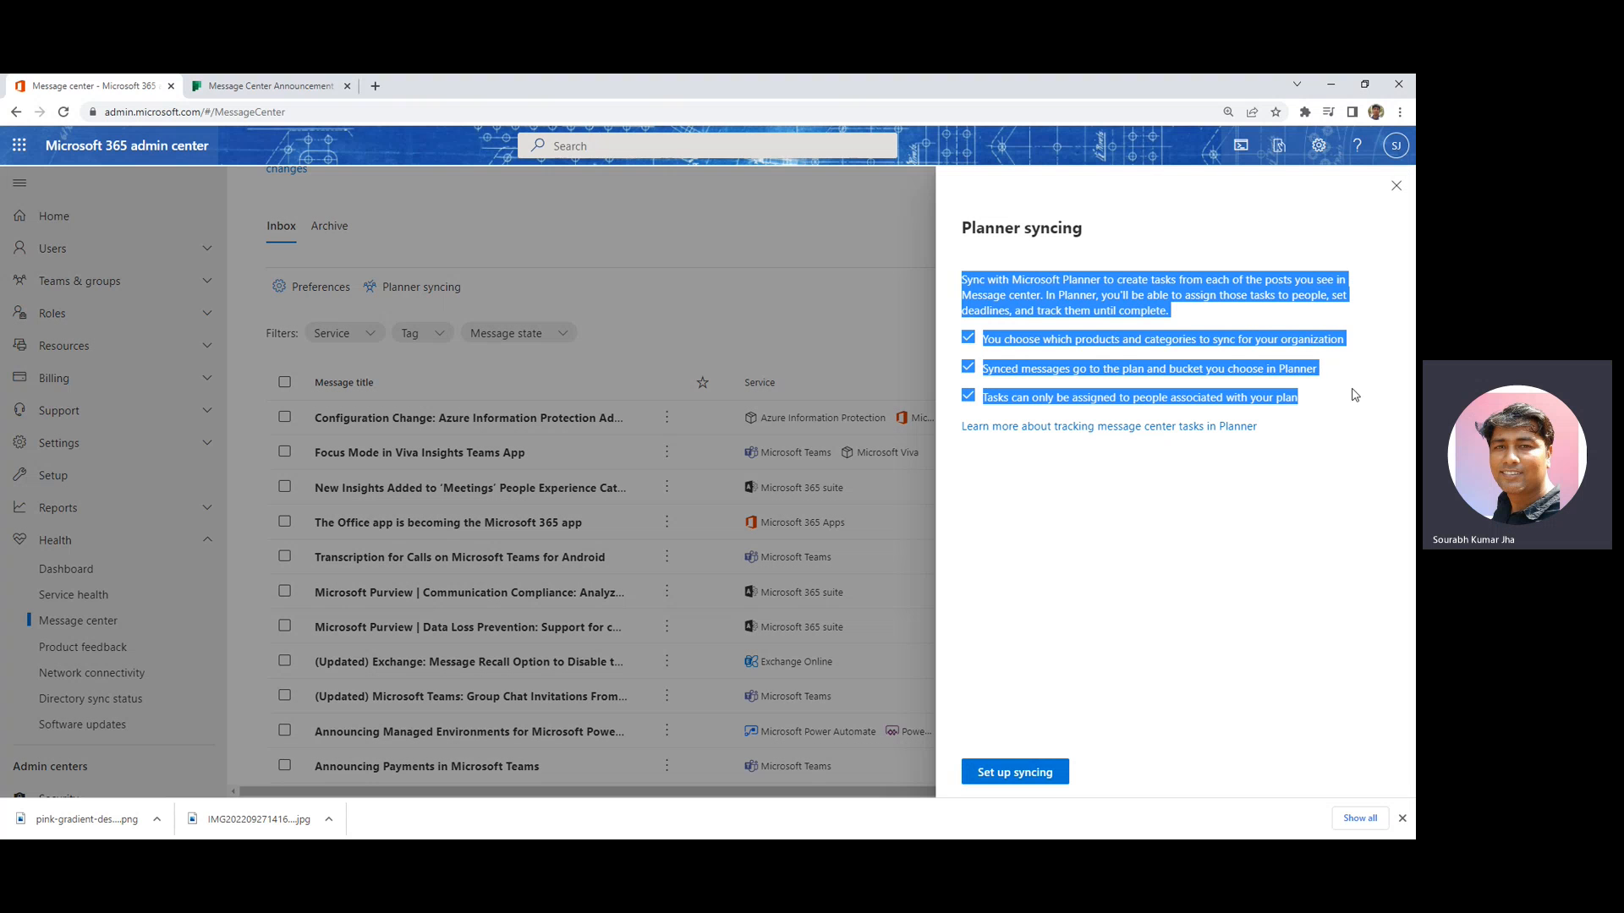
left_click(1199, 531)
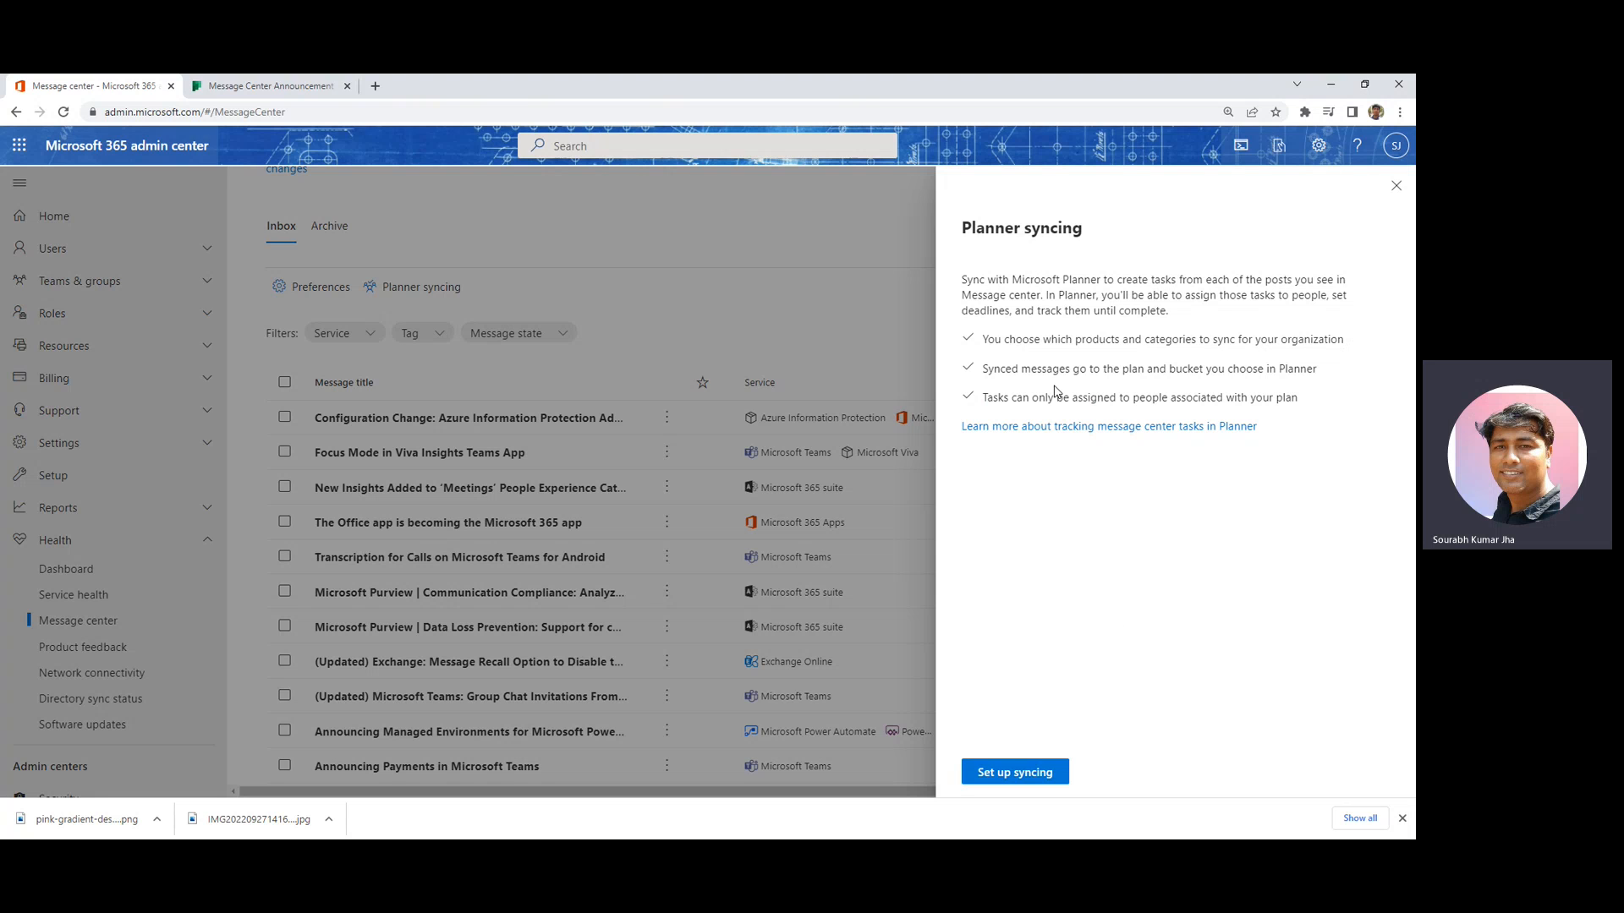
left_click_drag(962, 282, 1207, 333)
left_click(1255, 354)
triple_click(1169, 297)
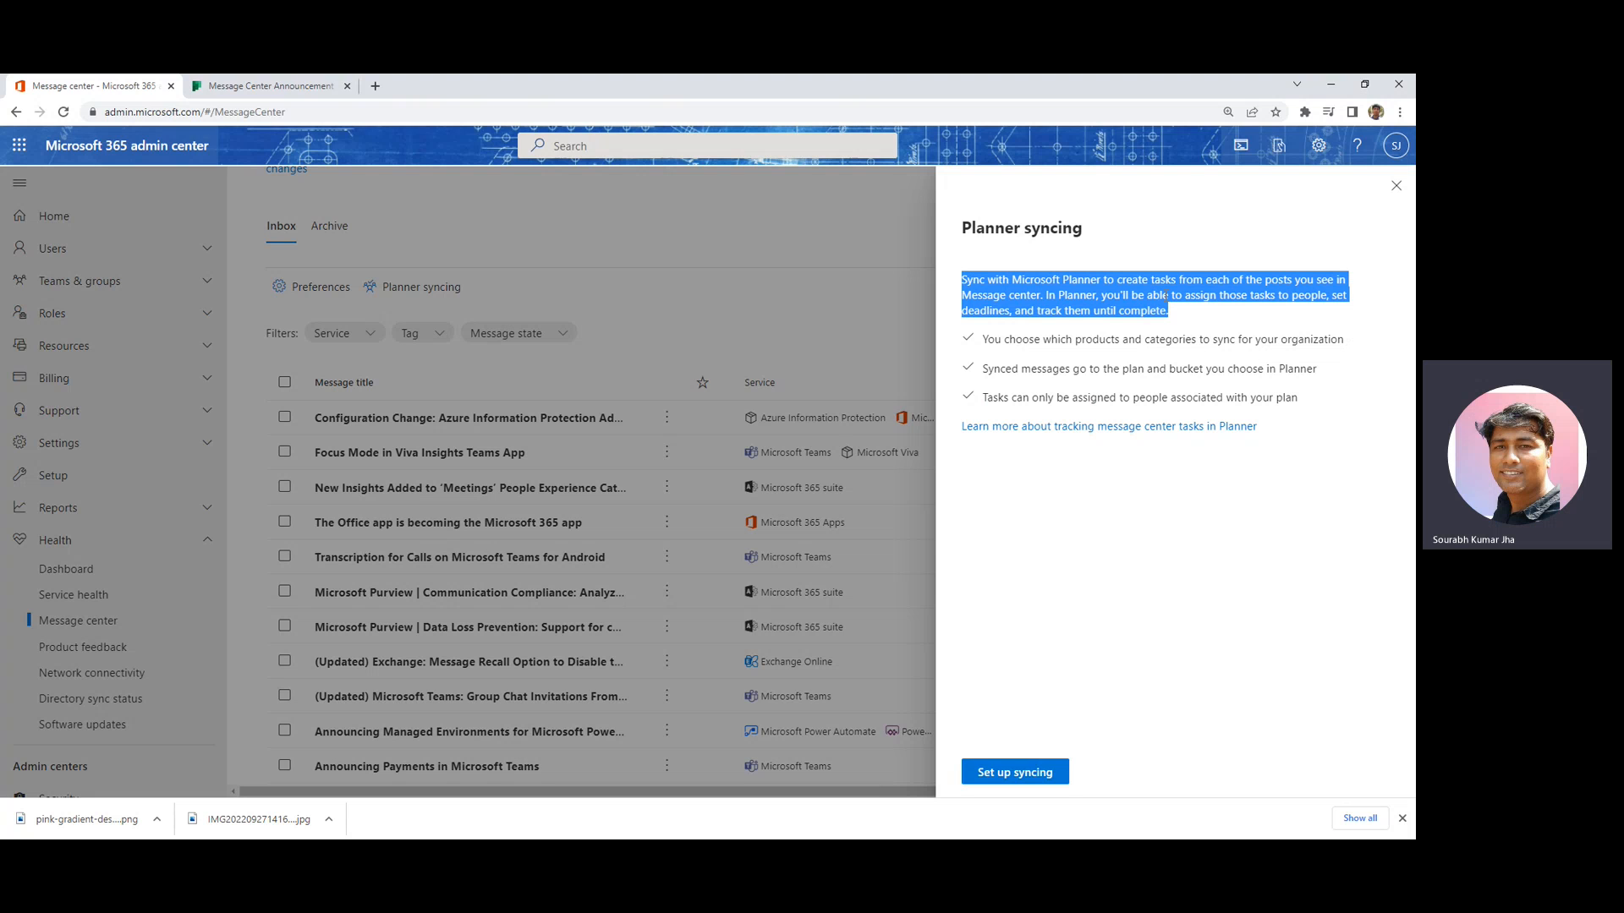